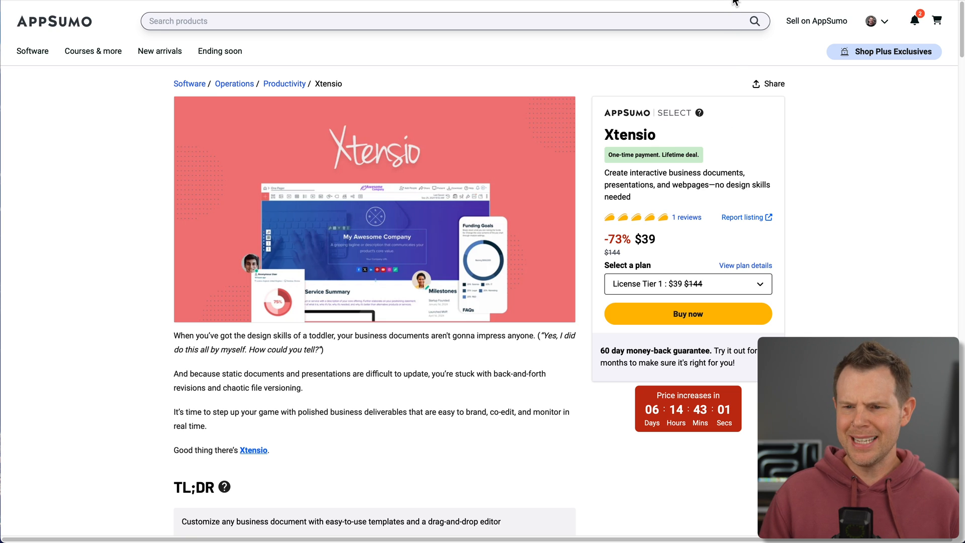
Step: Open the license plan choices for the Xtensio deal
click(760, 290)
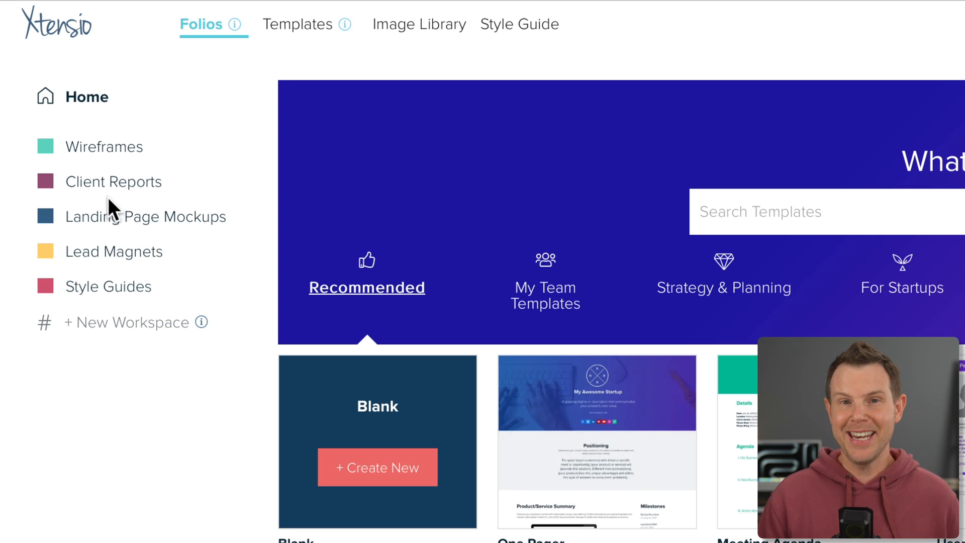
Step: Create a new private workspace named DEMO
click(125, 324)
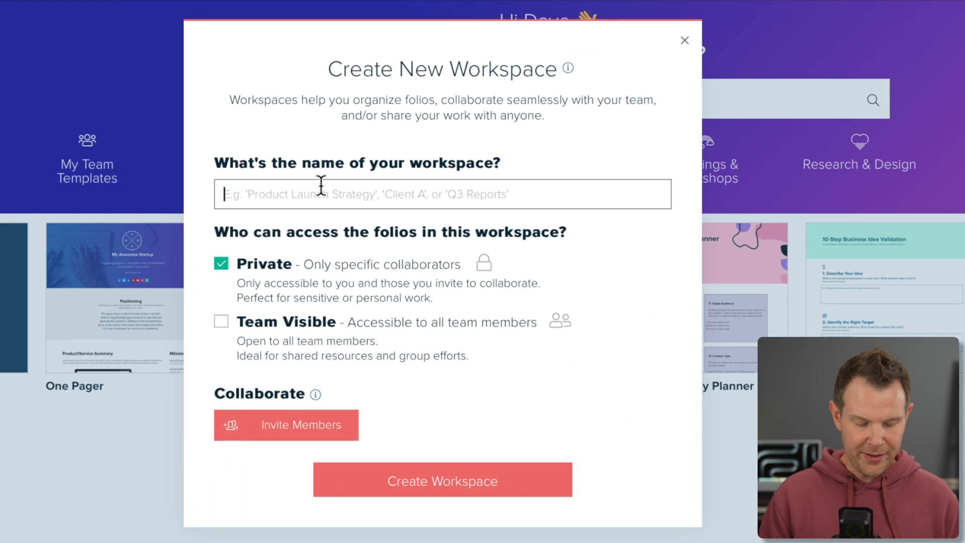
text(DEMO)
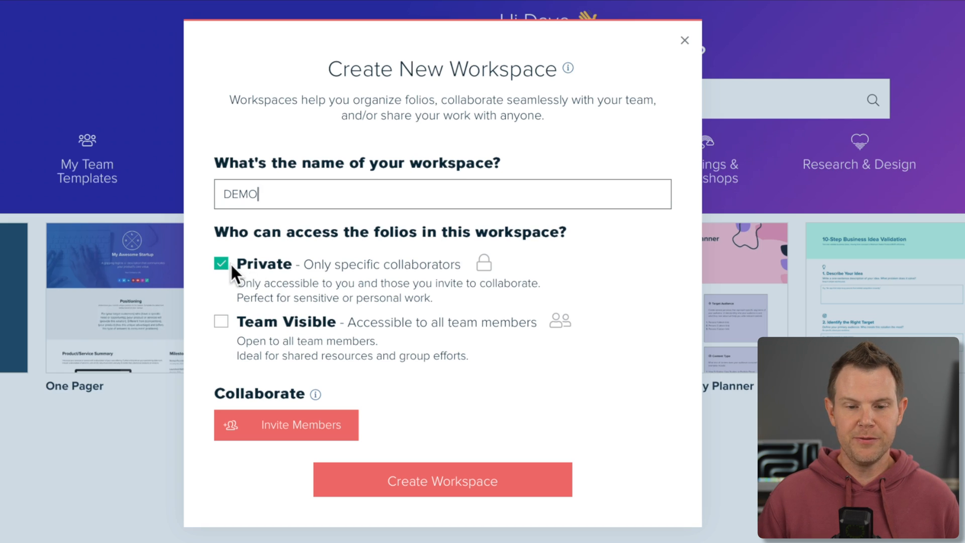
click(478, 486)
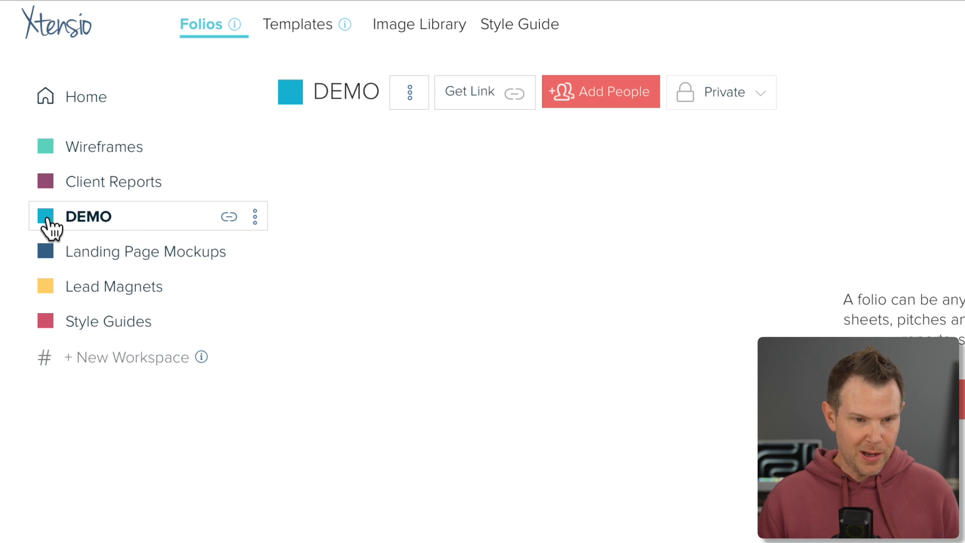
click(255, 221)
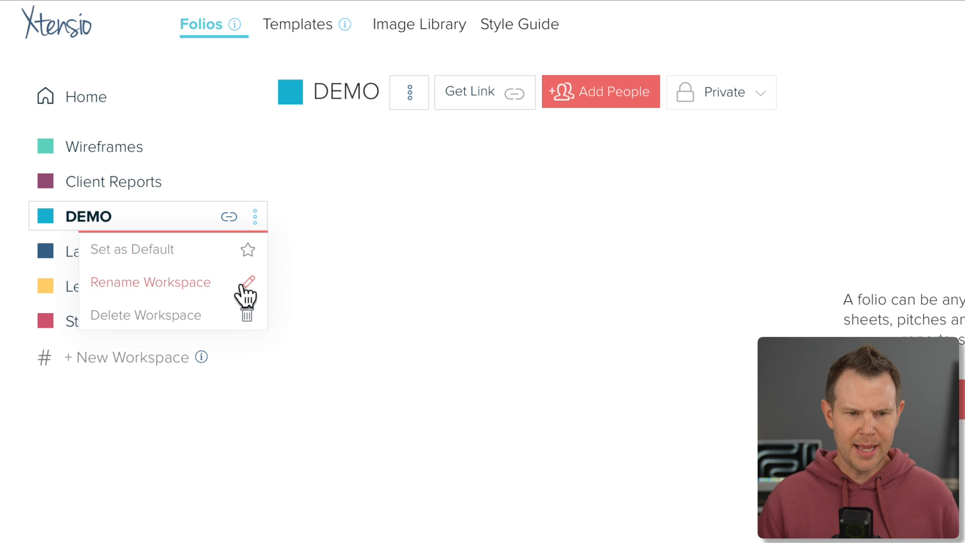
click(247, 284)
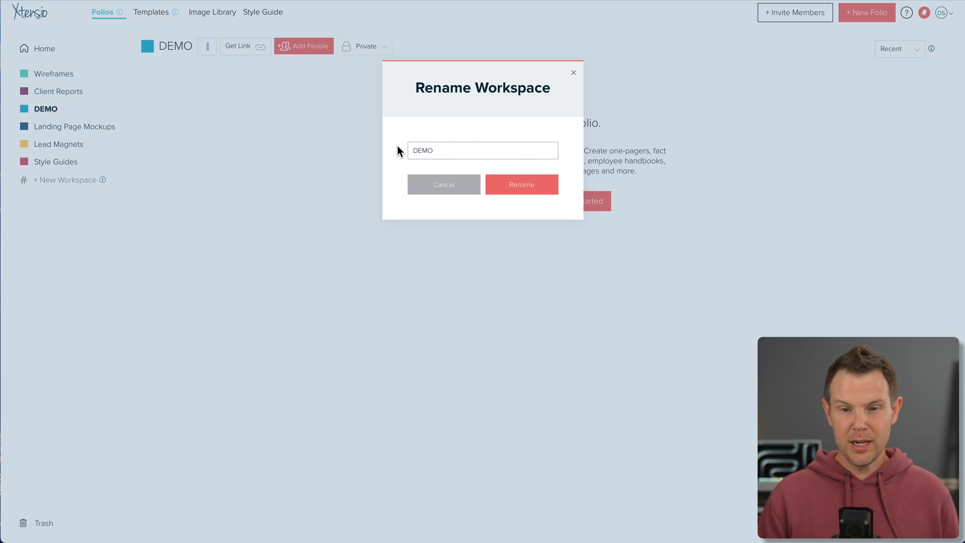
click(573, 73)
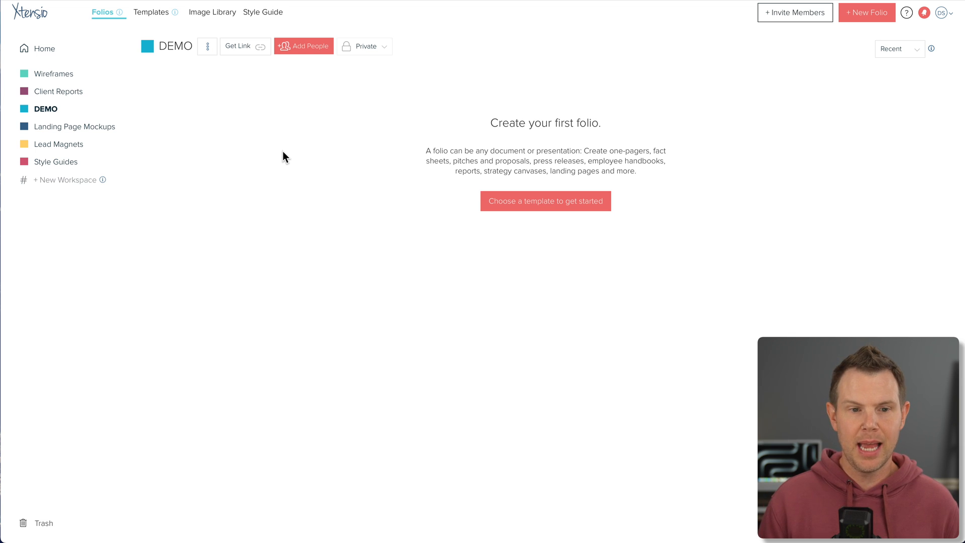
Step: Browse the template library by category, from the featured templates through to Public Relations
click(158, 18)
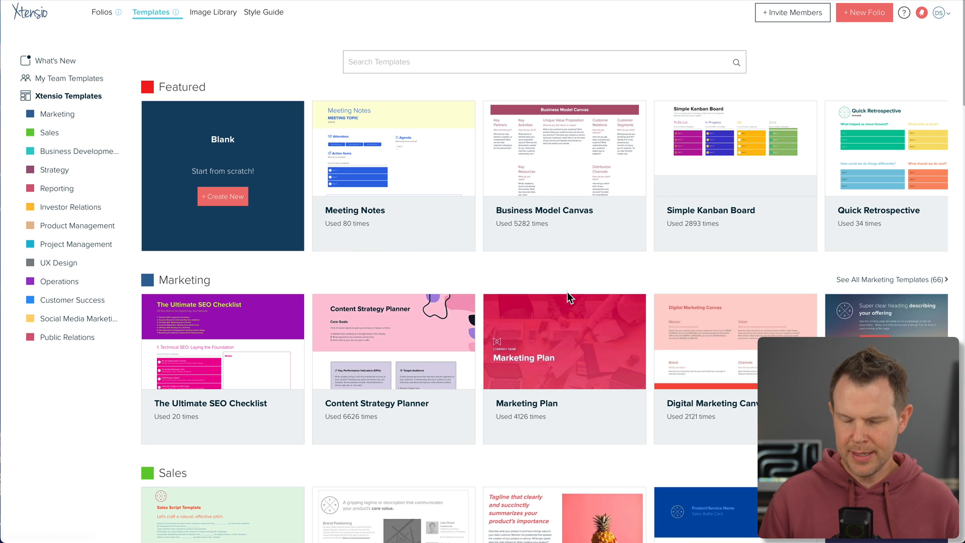
scroll(567, 292, down, 2)
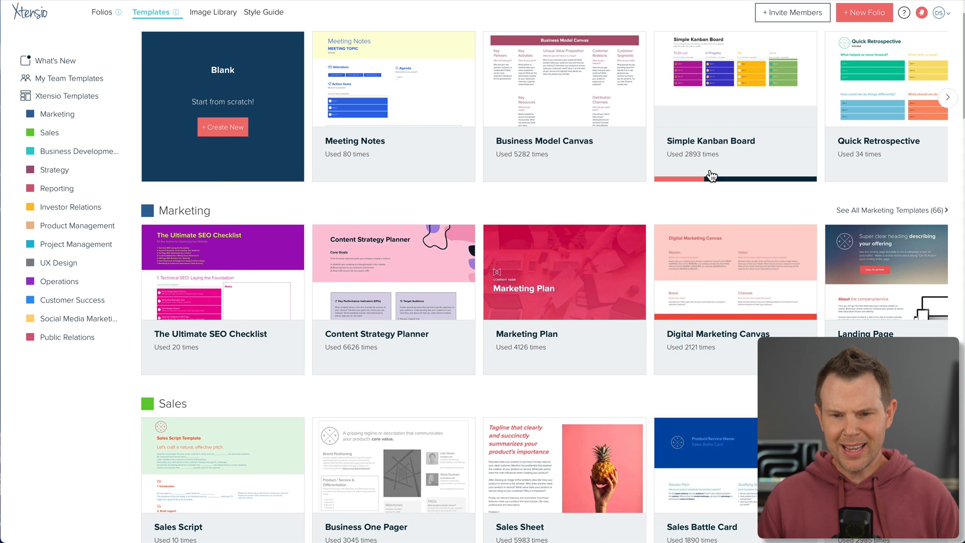
mouse_move(362, 362)
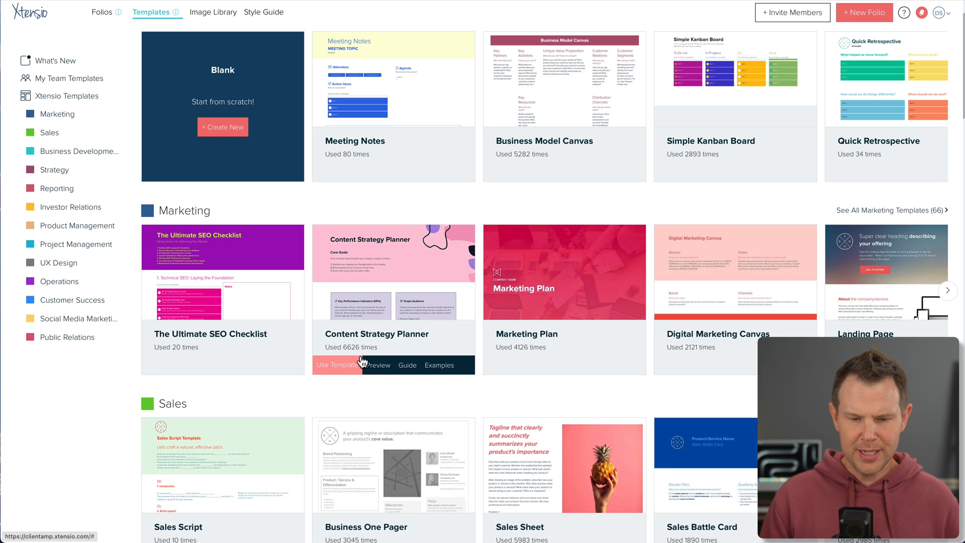
scroll(392, 351, down, 2)
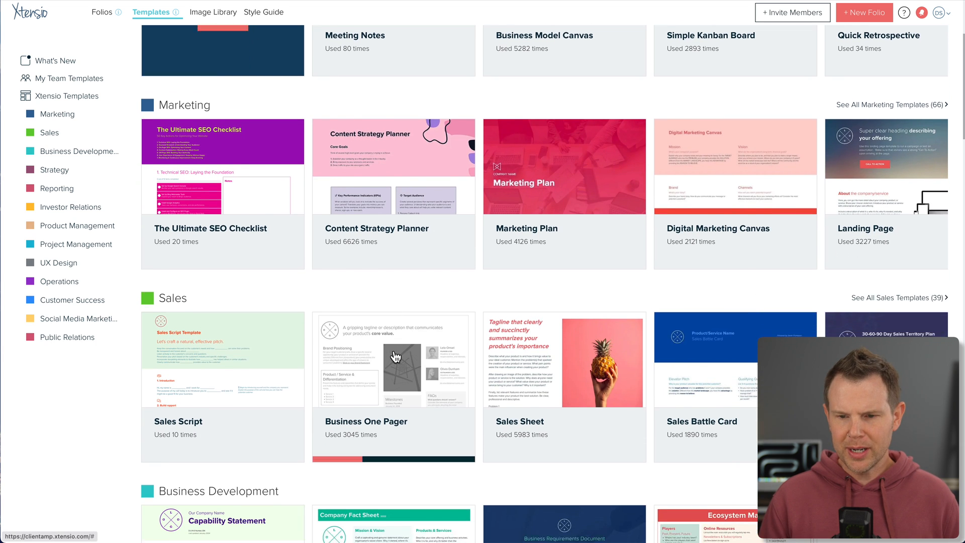
scroll(397, 357, down, 3)
mouse_move(735, 326)
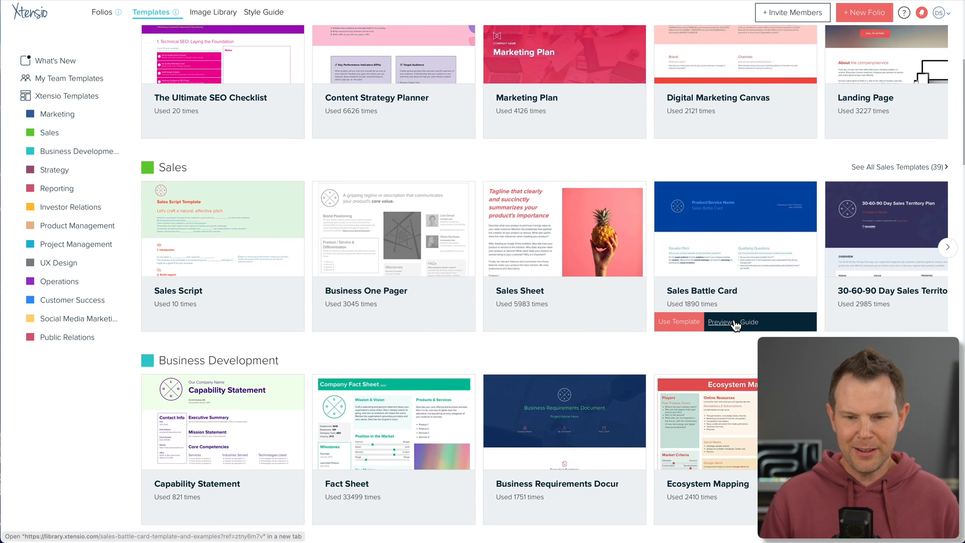
scroll(548, 407, down, 6)
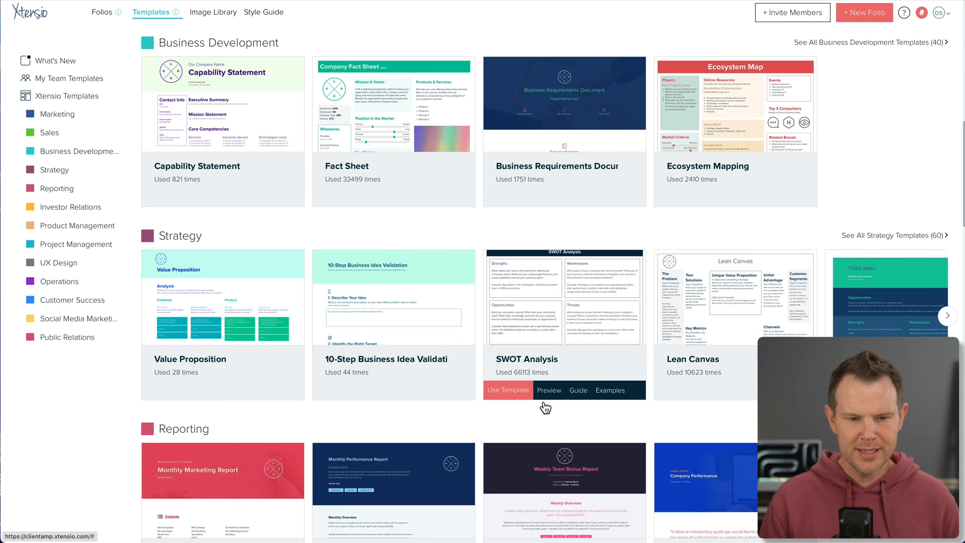
scroll(545, 408, down, 5)
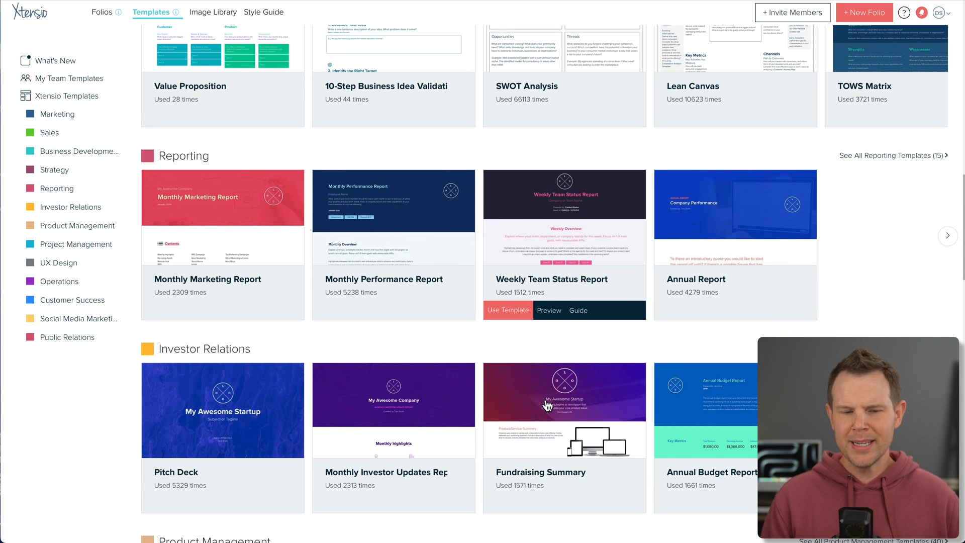
scroll(546, 405, down, 4)
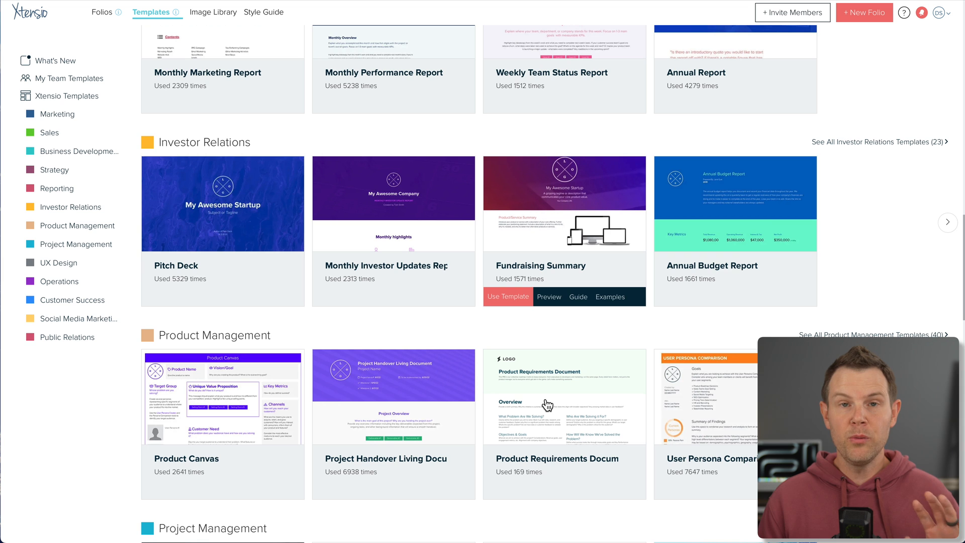
scroll(547, 405, down, 4)
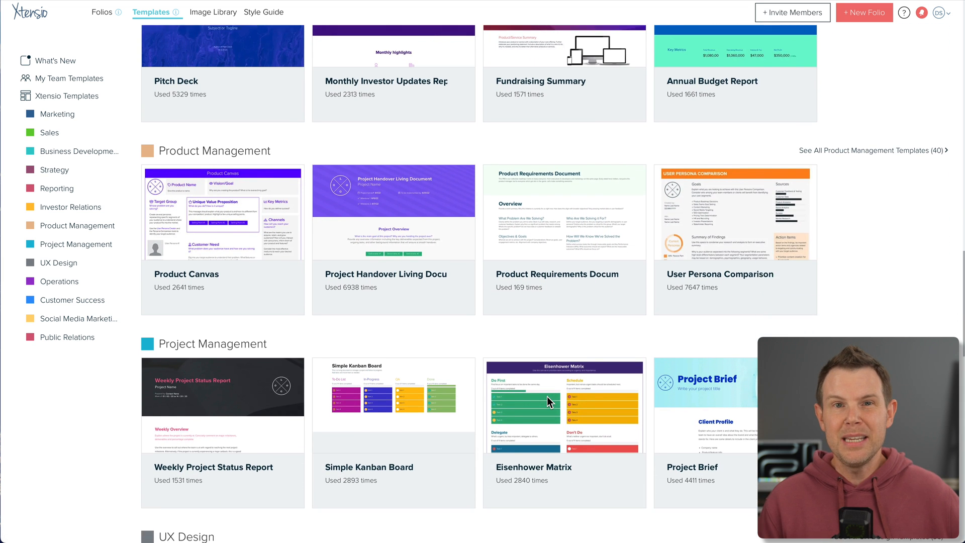
scroll(547, 399, down, 3)
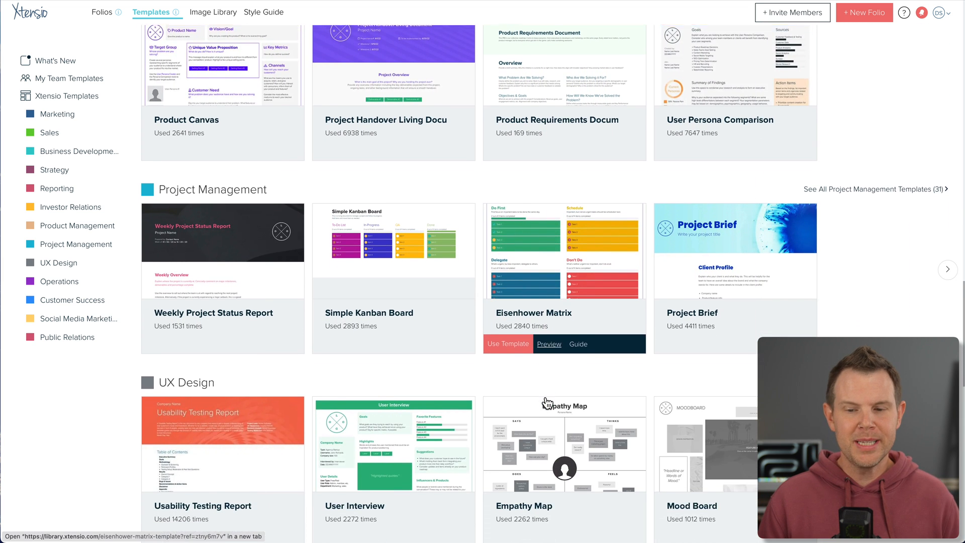
scroll(546, 402, down, 5)
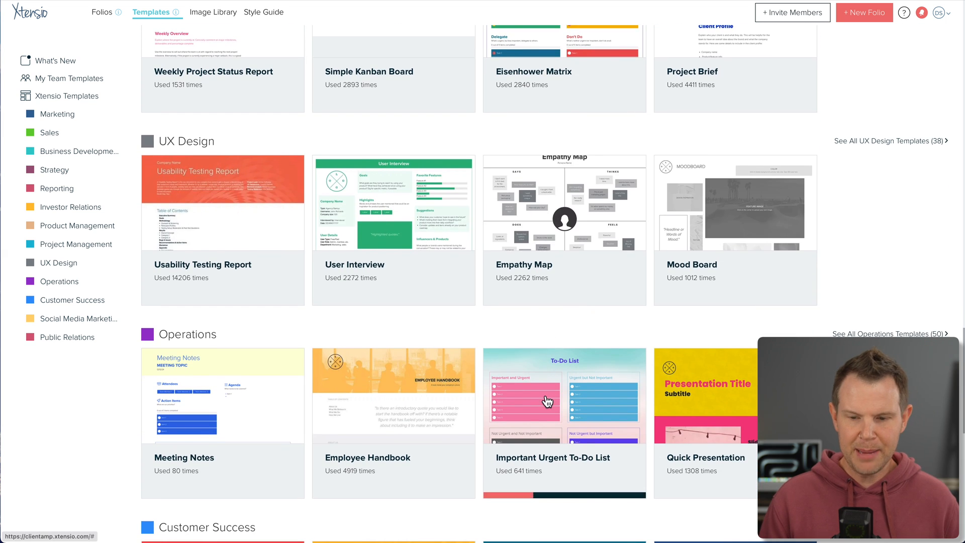
scroll(546, 402, down, 3)
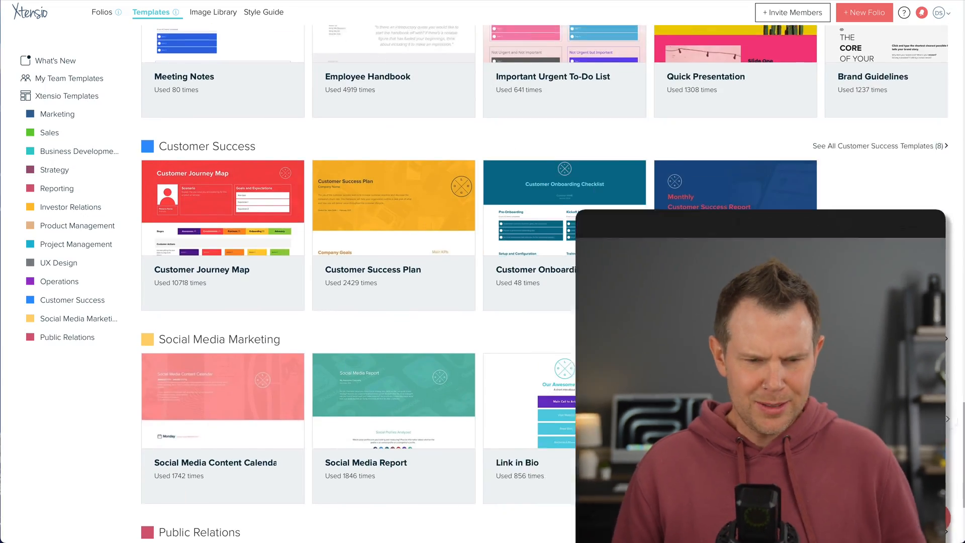
scroll(608, 407, down, 3)
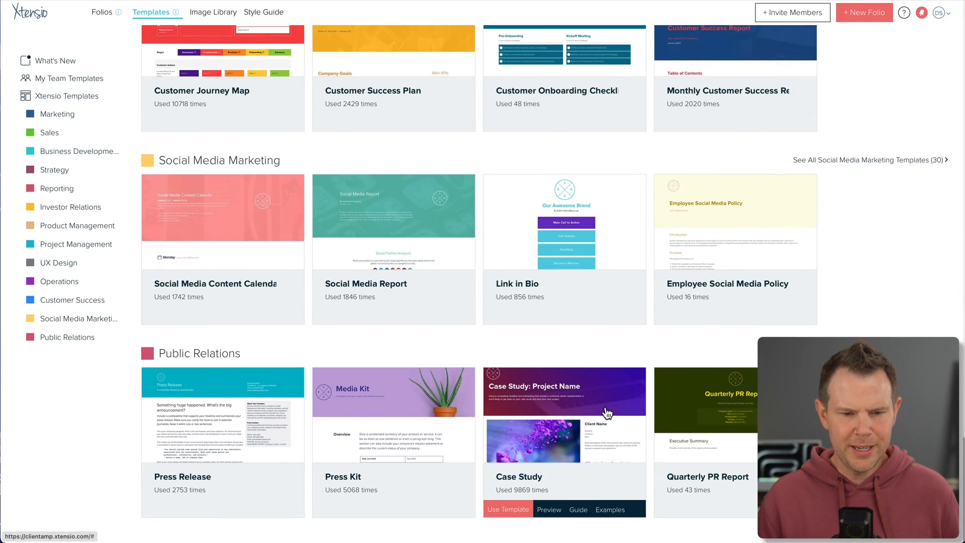
scroll(730, 415, up, 1)
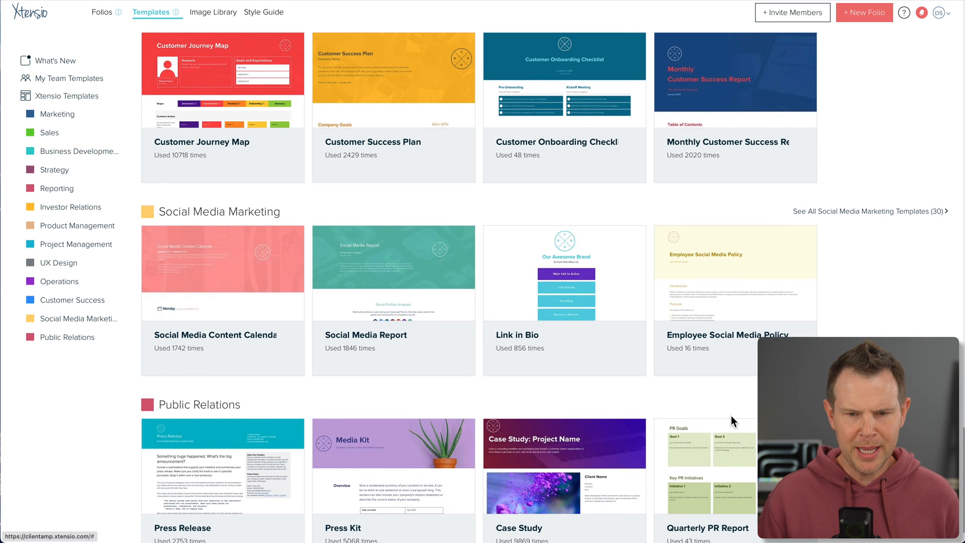
Step: Preview the Social Media Content Calendar template and examine its Monday and Tuesday sections
scroll(730, 418, up, 1)
mouse_move(235, 175)
mouse_move(213, 385)
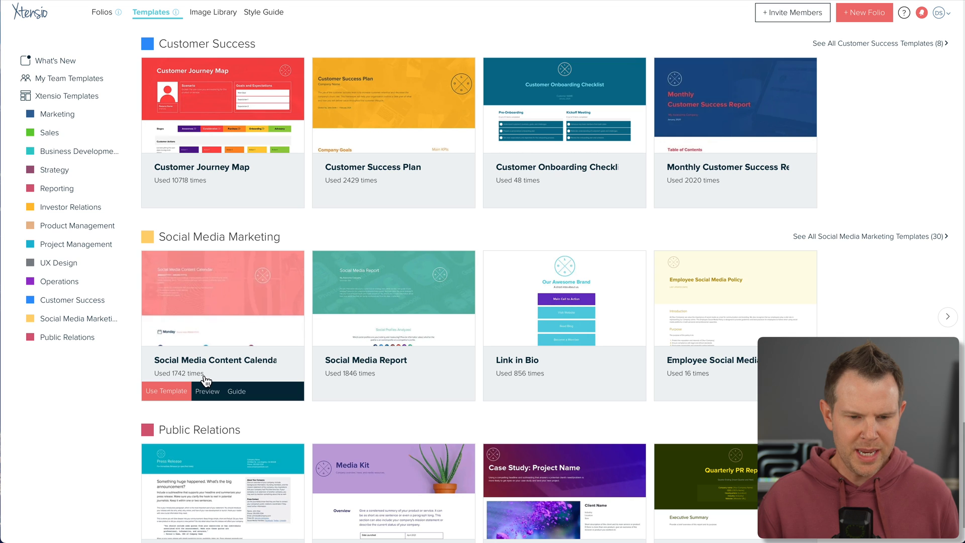
click(207, 396)
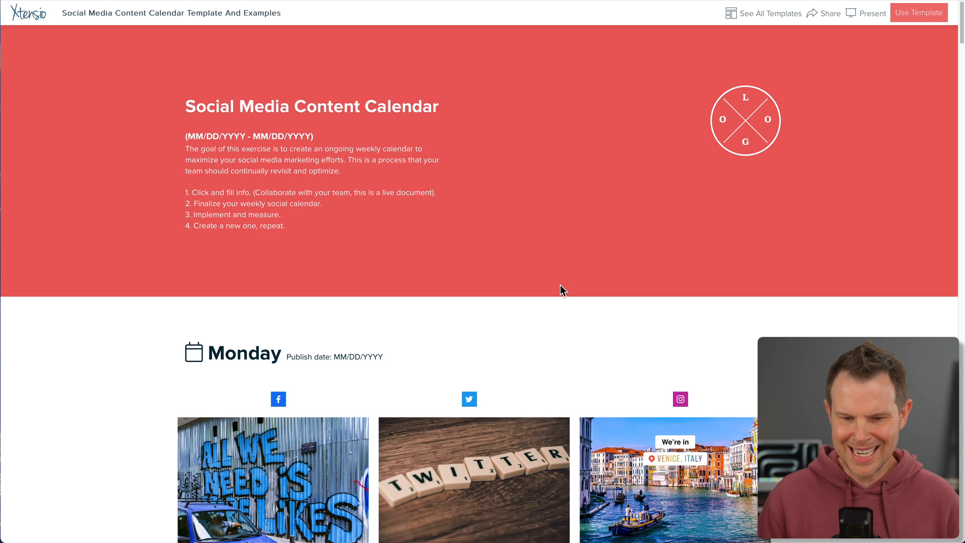
scroll(561, 288, down, 7)
scroll(561, 290, down, 8)
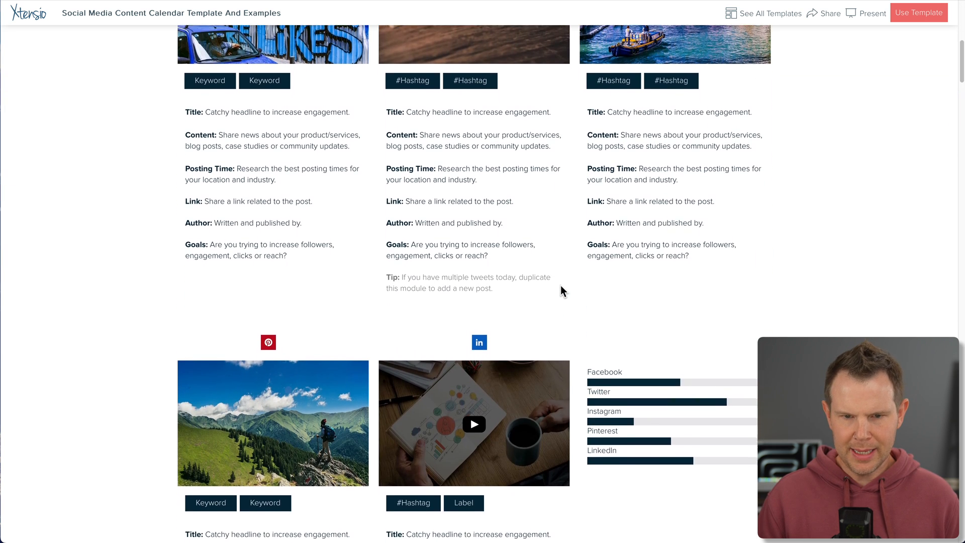
scroll(560, 285, down, 5)
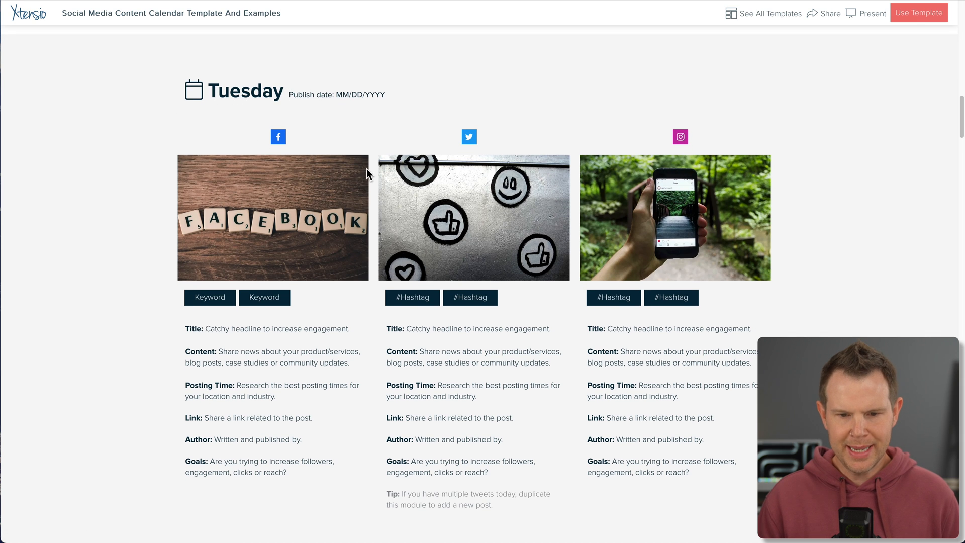
scroll(553, 303, down, 6)
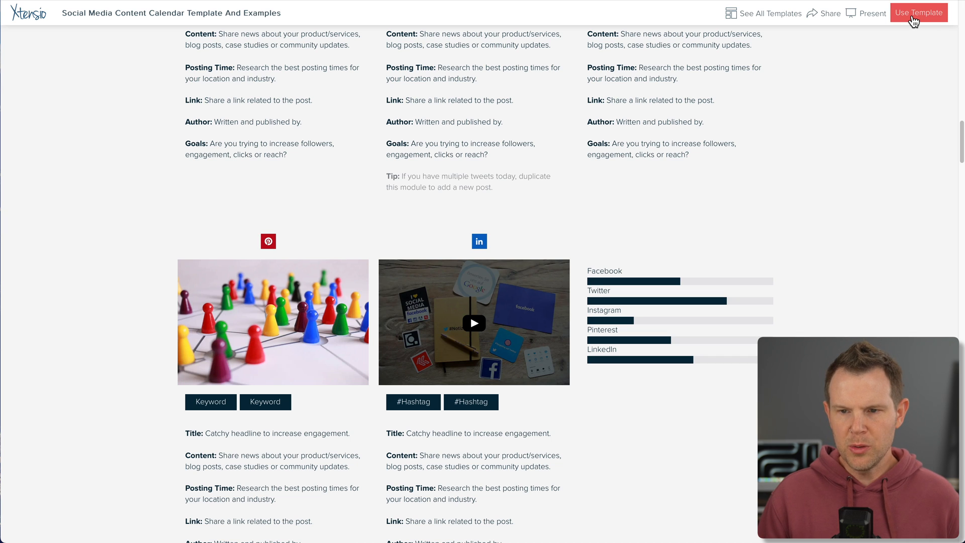
Step: Create a folio named SMM in the DEMO workspace from the Social Media Content Calendar template
click(913, 18)
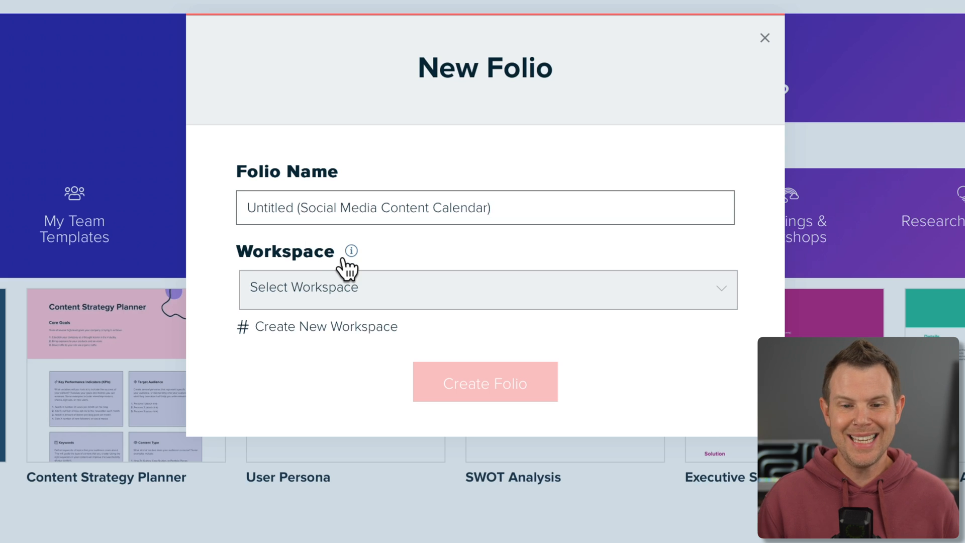
key(ctrl+a)
text(SMM)
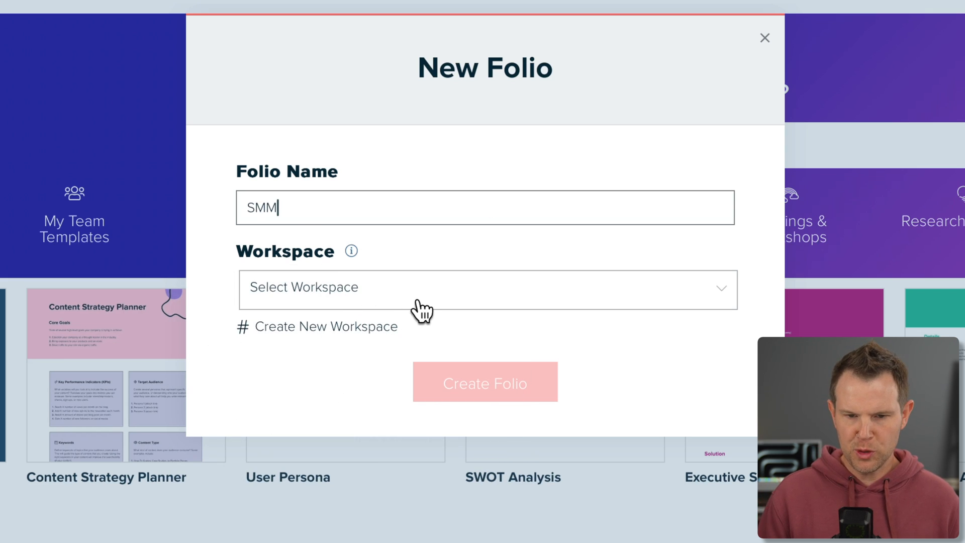
click(535, 296)
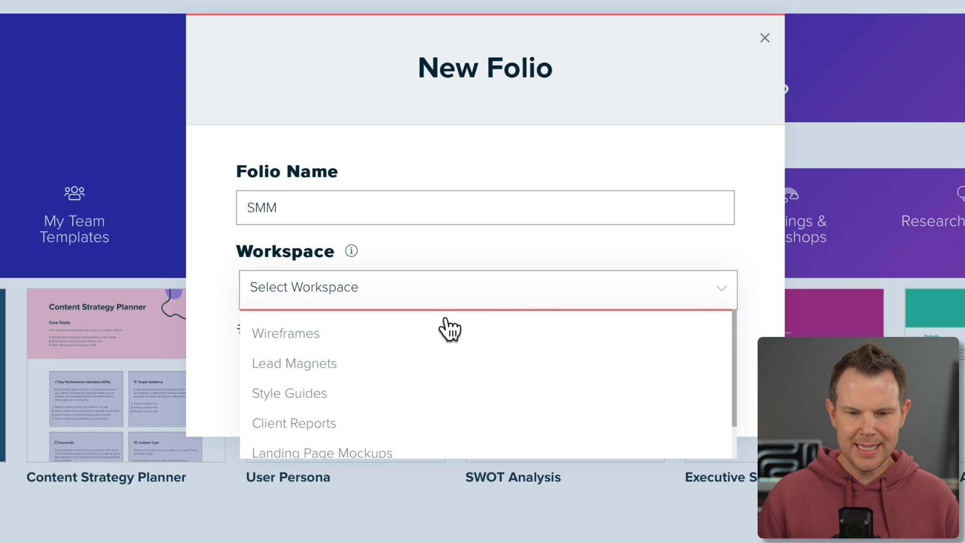
scroll(349, 409, down, 2)
click(301, 450)
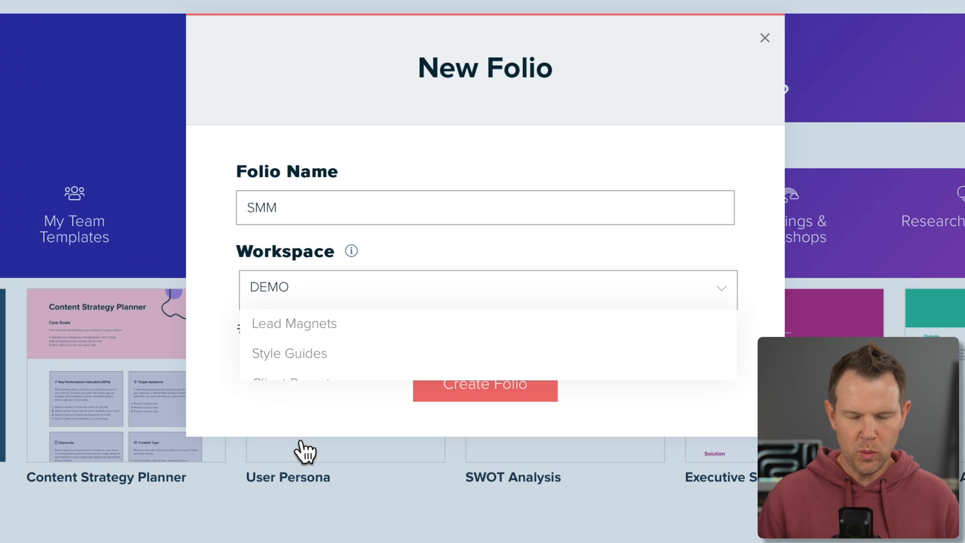
click(495, 382)
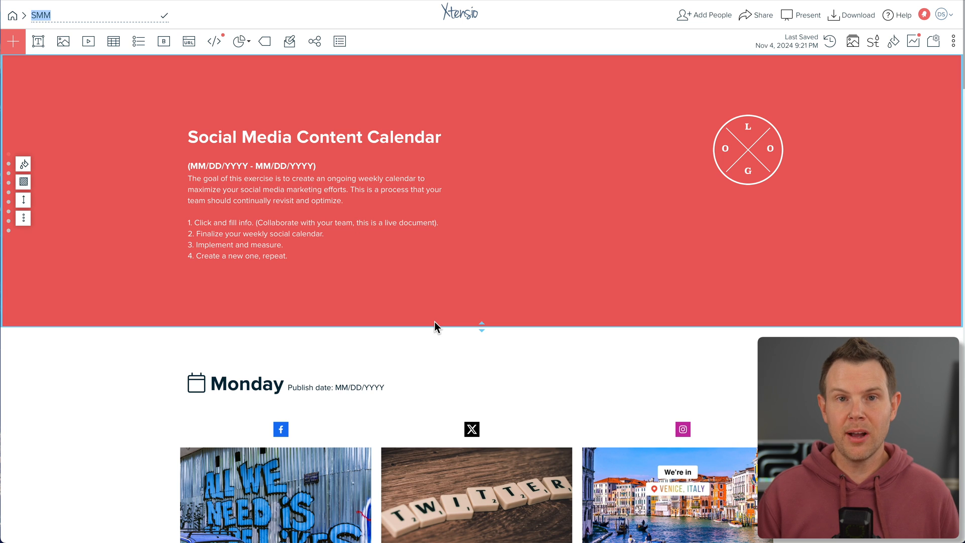
Step: Look over the SMM folio's header and Monday section and return to the template library
scroll(435, 322, down, 4)
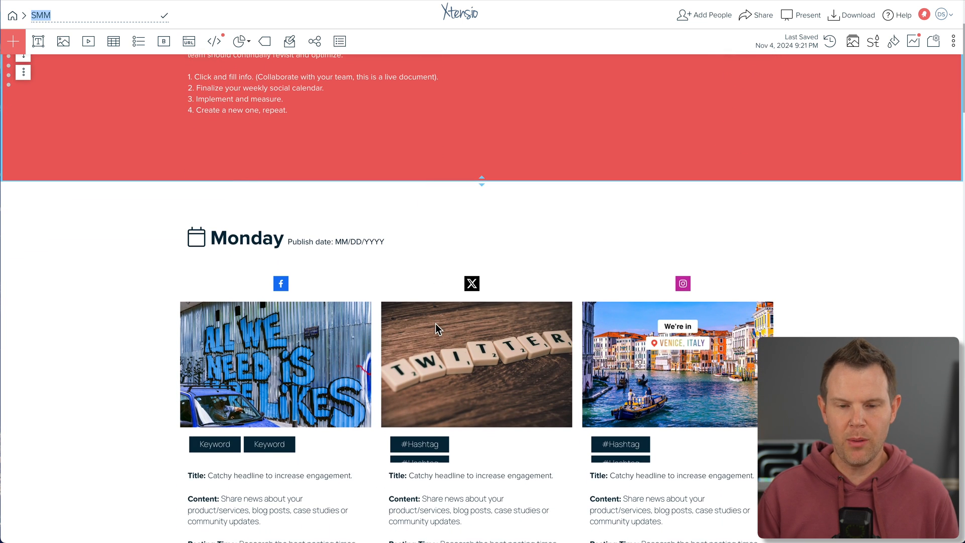
scroll(435, 325, down, 2)
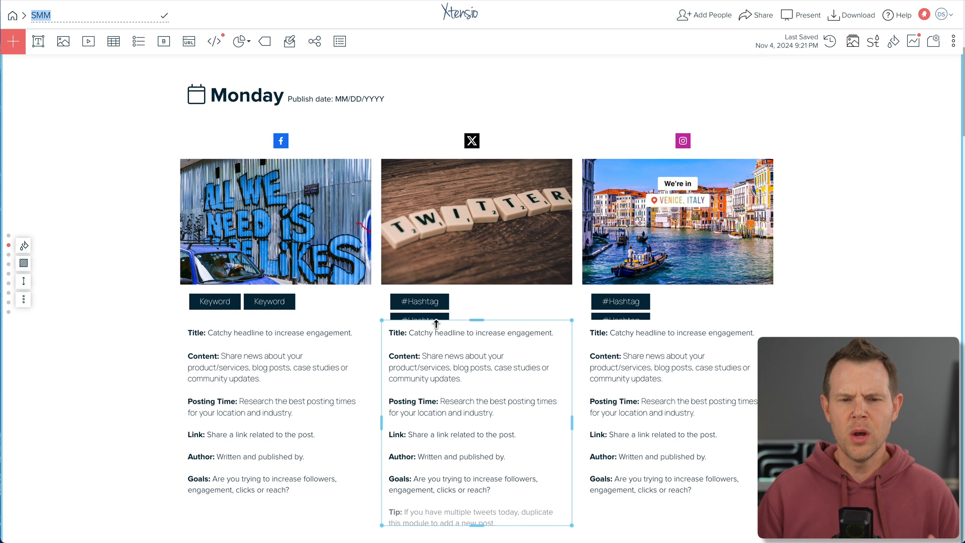
scroll(435, 324, up, 6)
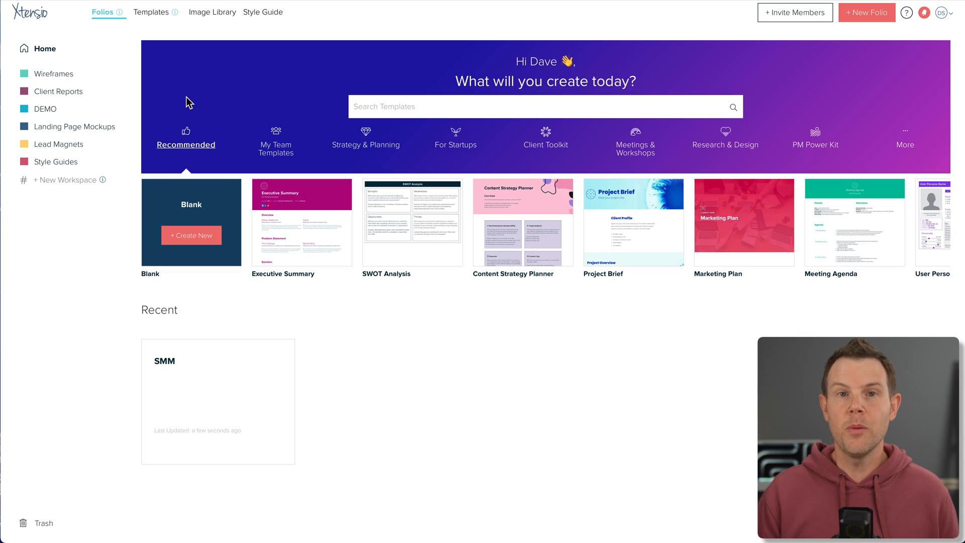
click(150, 12)
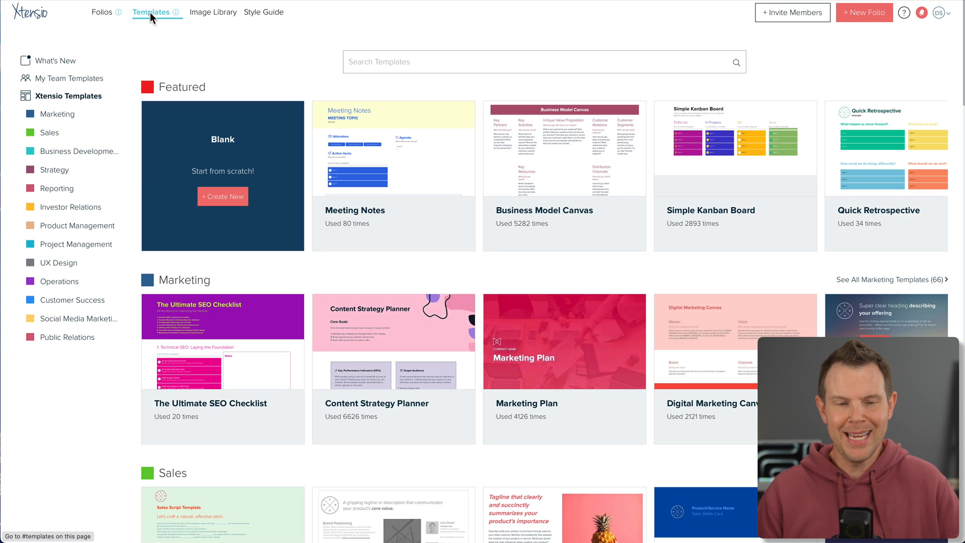
Step: Search the free photos for Taco and add the first taco plate photo to the image library
click(197, 16)
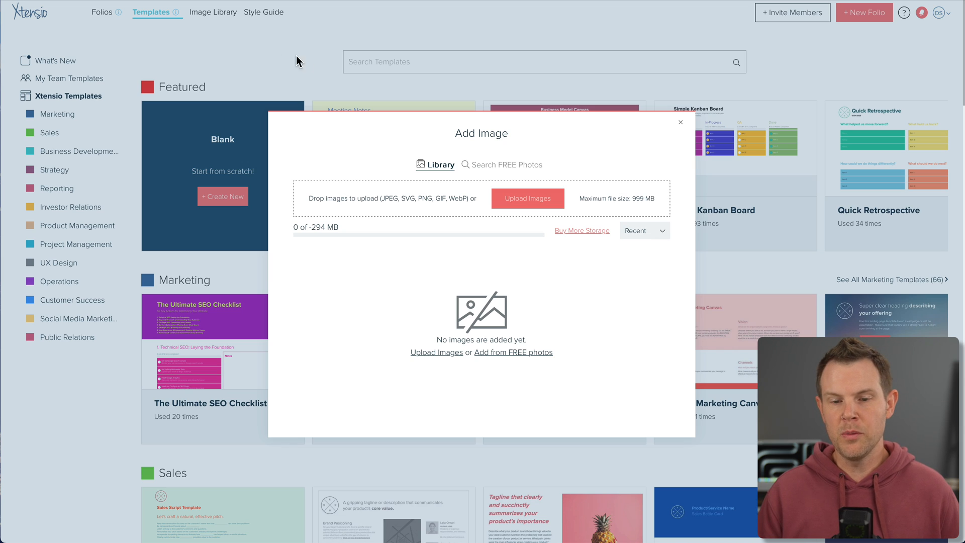
click(492, 168)
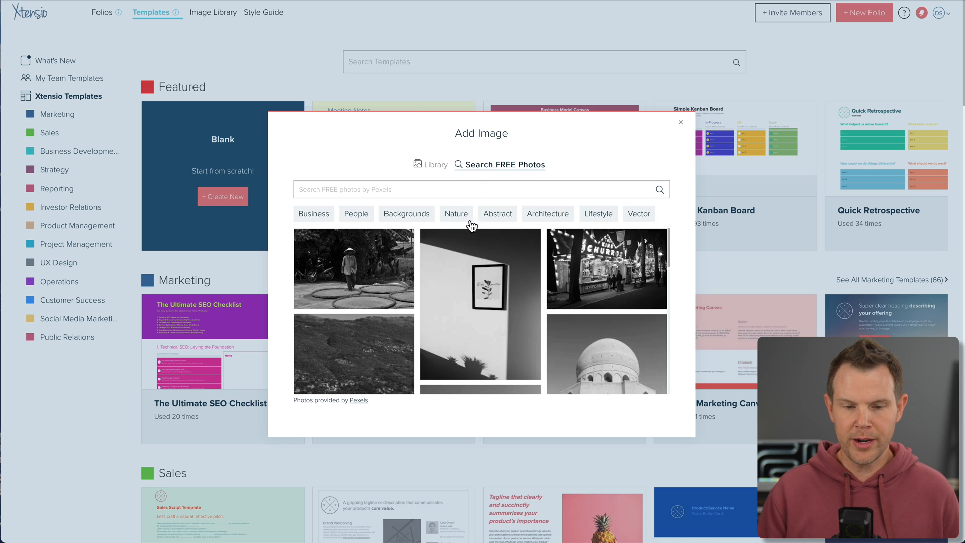
mouse_move(441, 317)
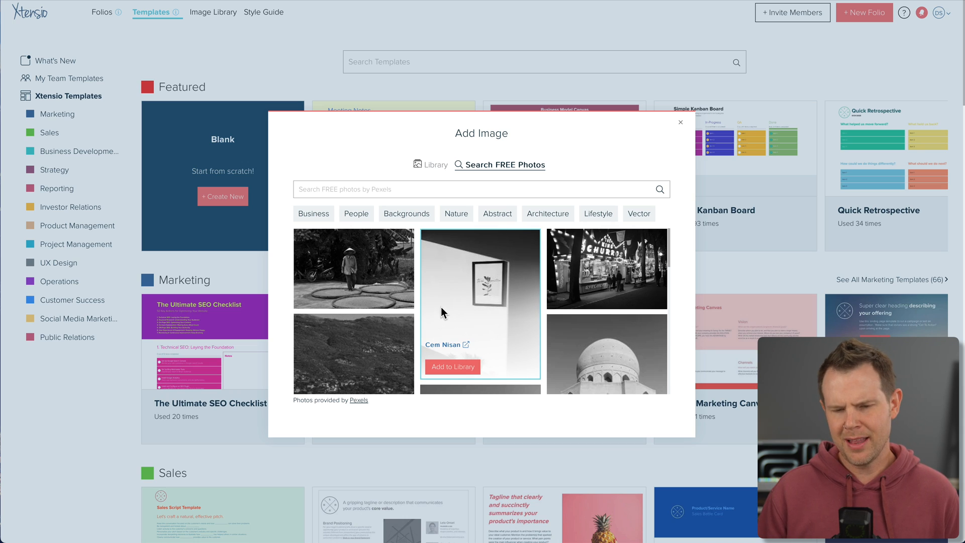
click(435, 190)
text(Taco)
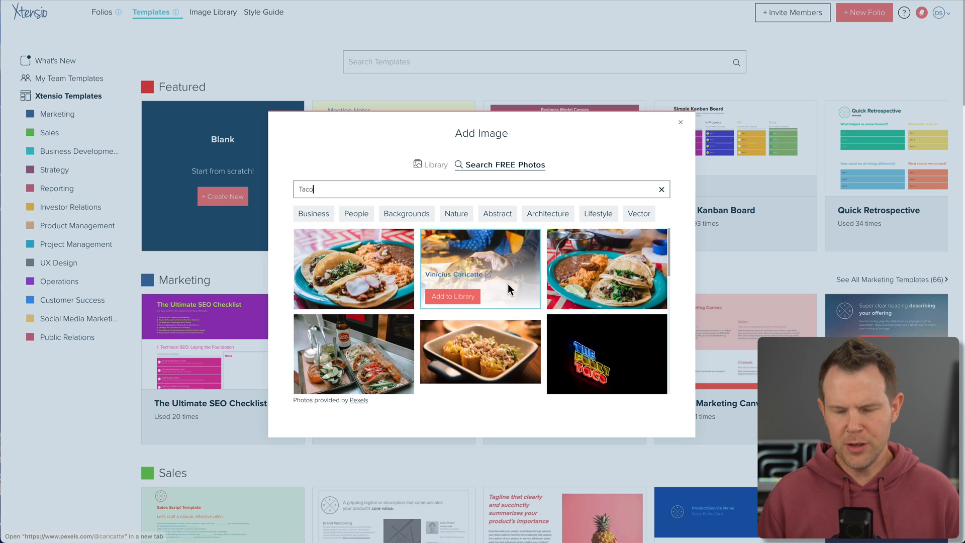
scroll(555, 324, down, 2)
scroll(555, 319, down, 3)
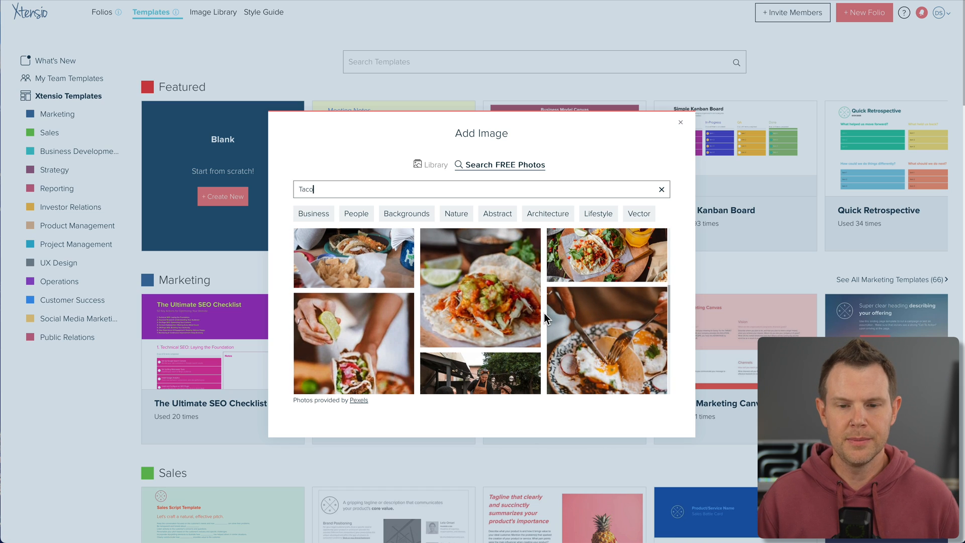
scroll(543, 313, down, 3)
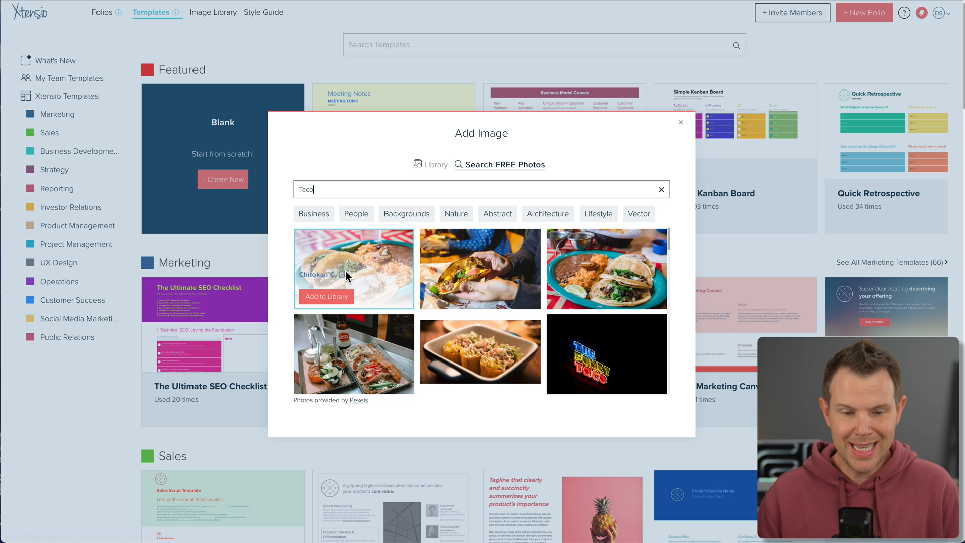
click(337, 298)
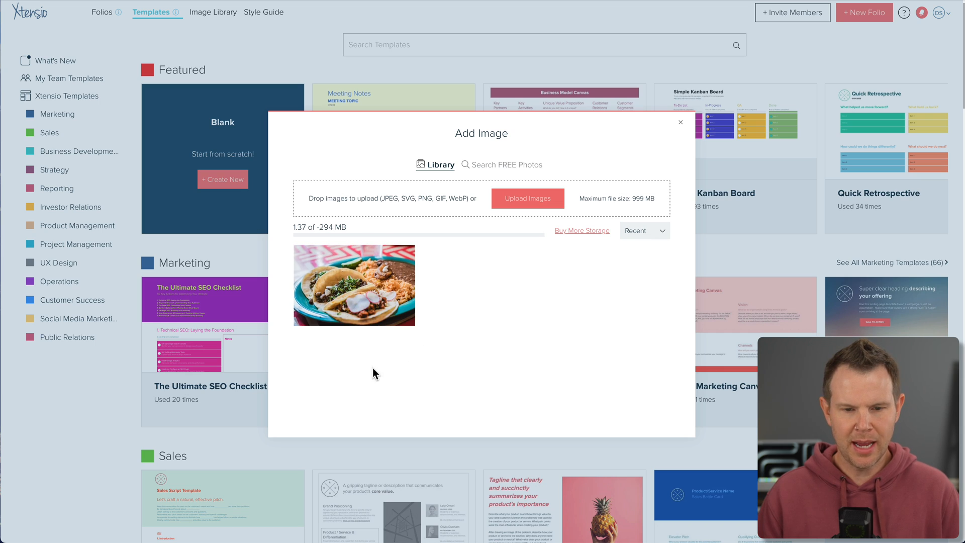
click(680, 122)
click(261, 13)
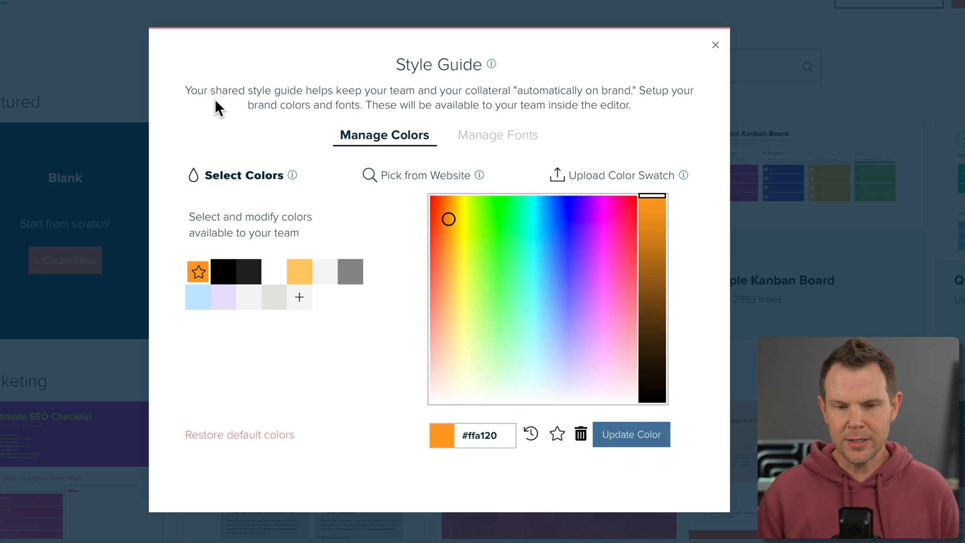
click(505, 137)
click(389, 134)
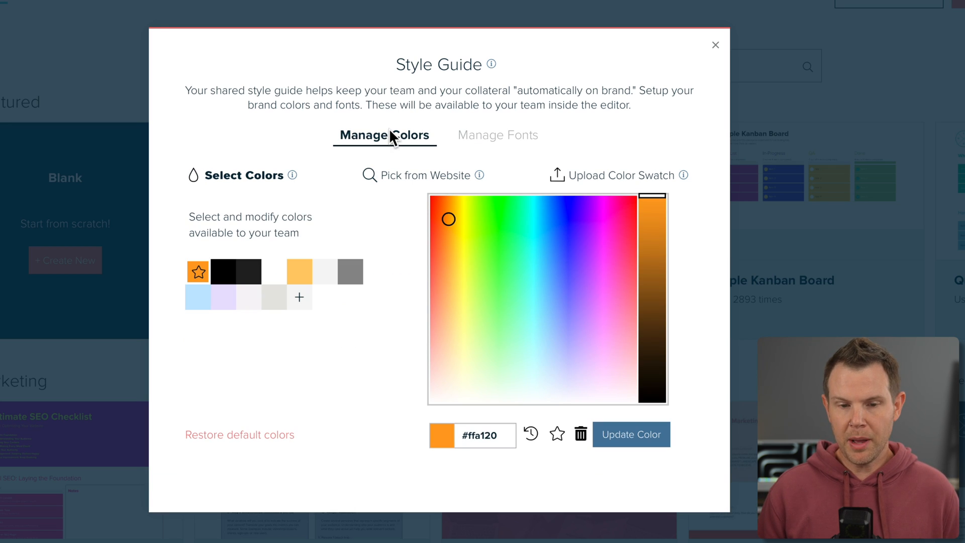
click(430, 177)
click(376, 221)
text(https://appsumo.com)
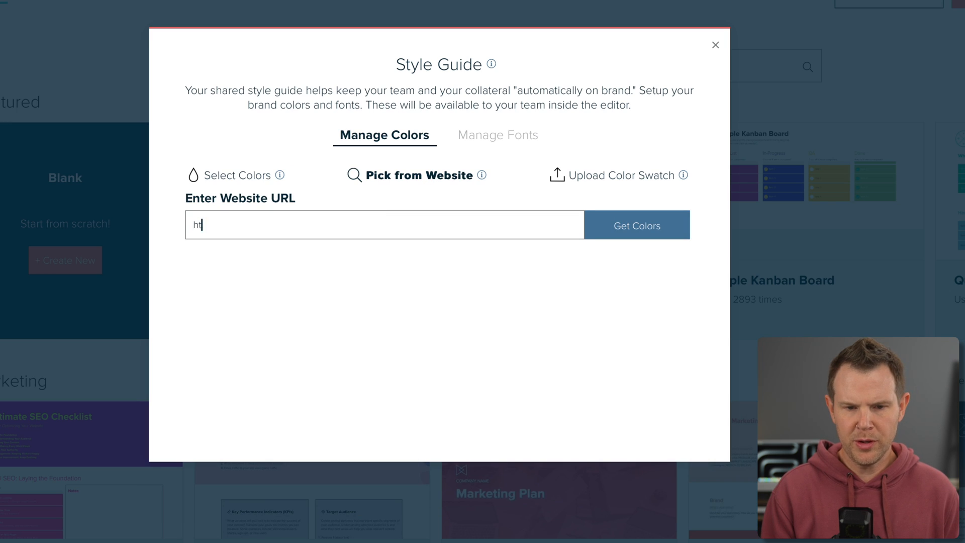
click(634, 236)
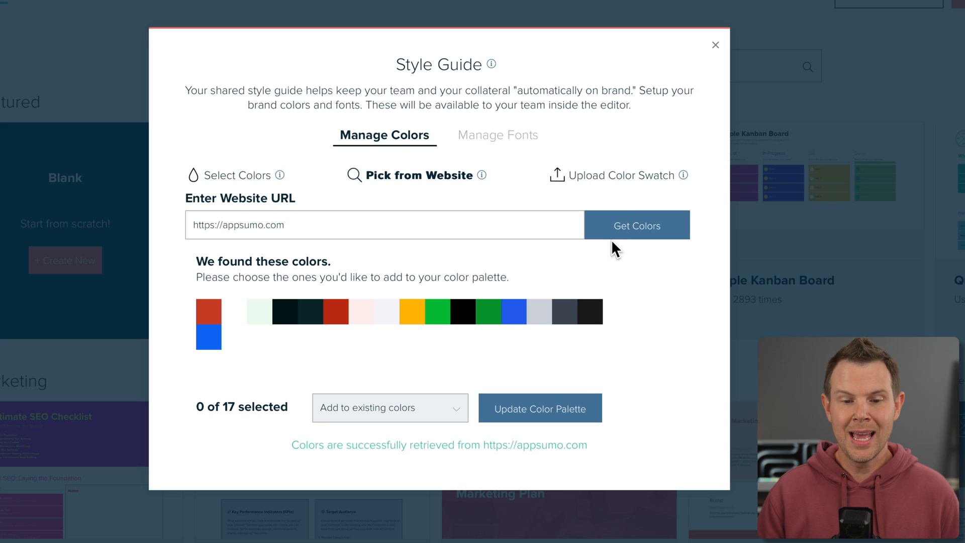
Step: Replace the existing palette with the website's first red, pale lavender, bright green and last near-black, and star the green #07c03b
click(209, 312)
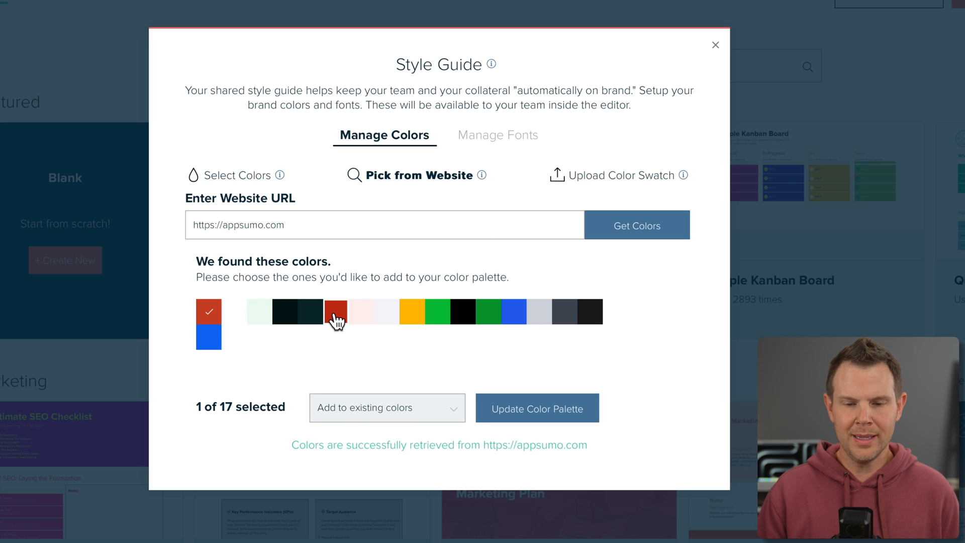
click(436, 314)
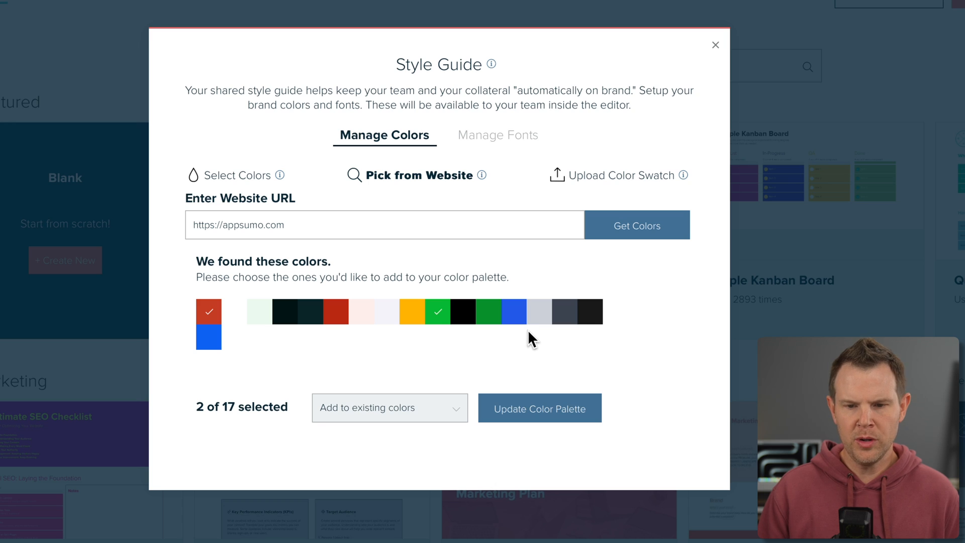
click(590, 314)
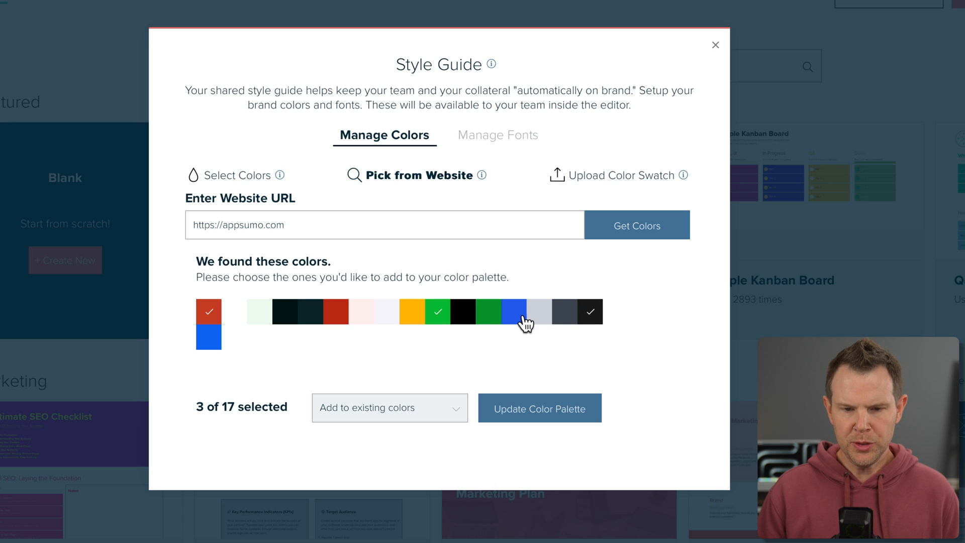
click(386, 314)
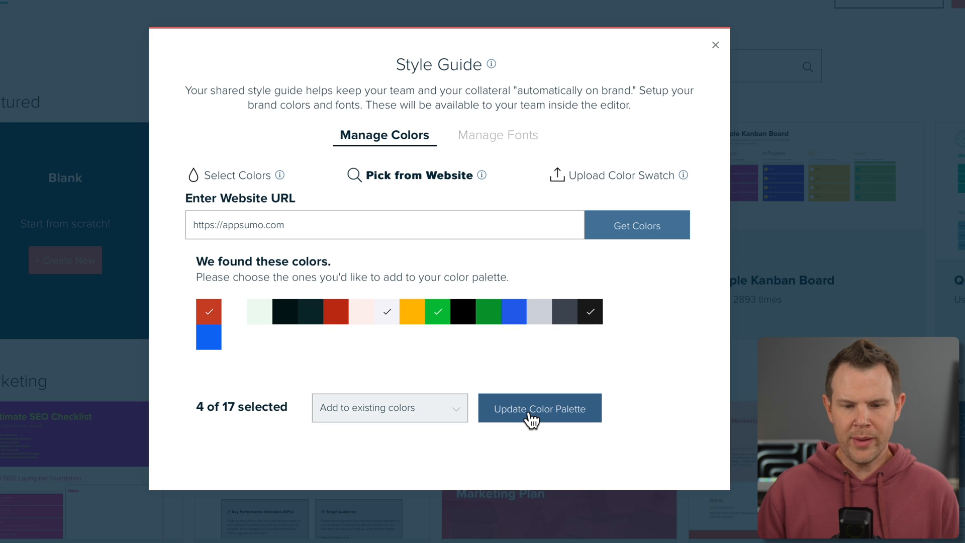
click(424, 422)
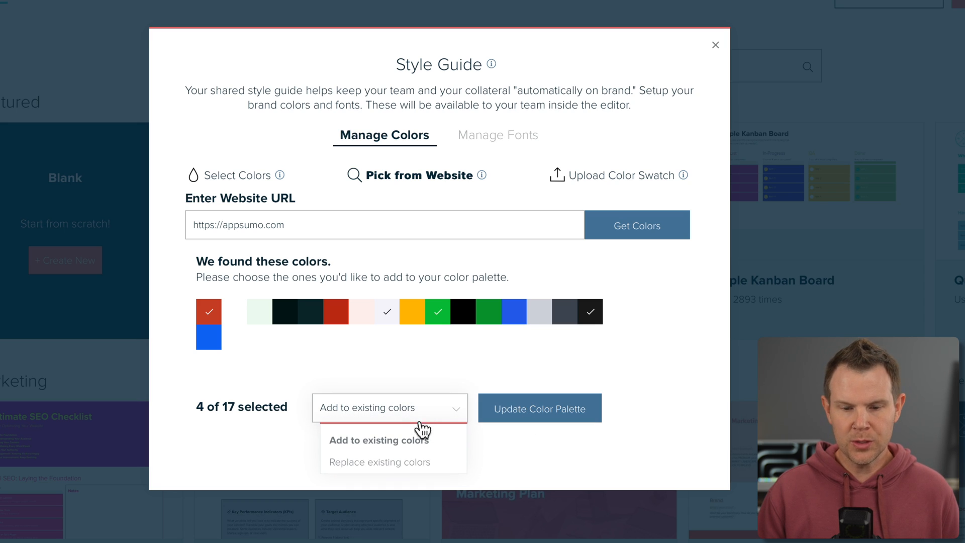
click(400, 462)
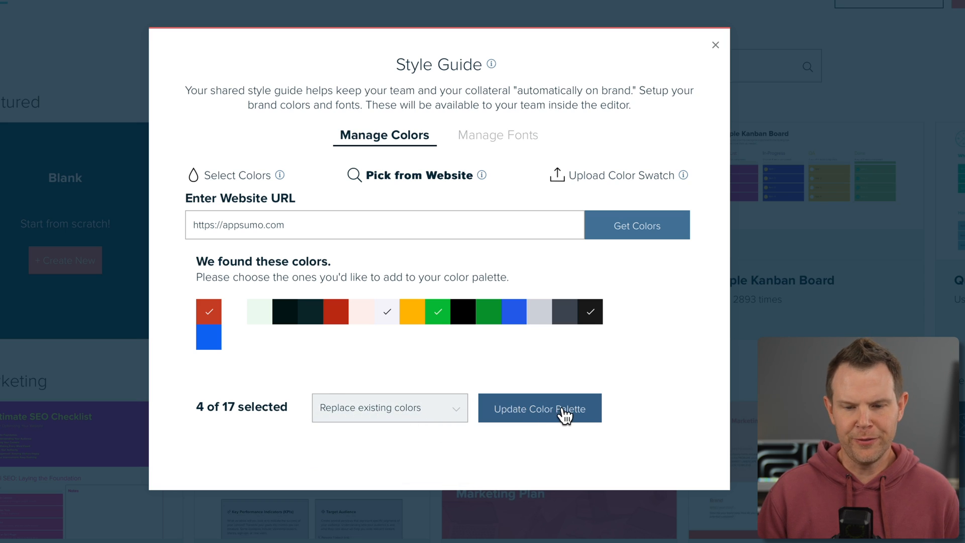
click(562, 415)
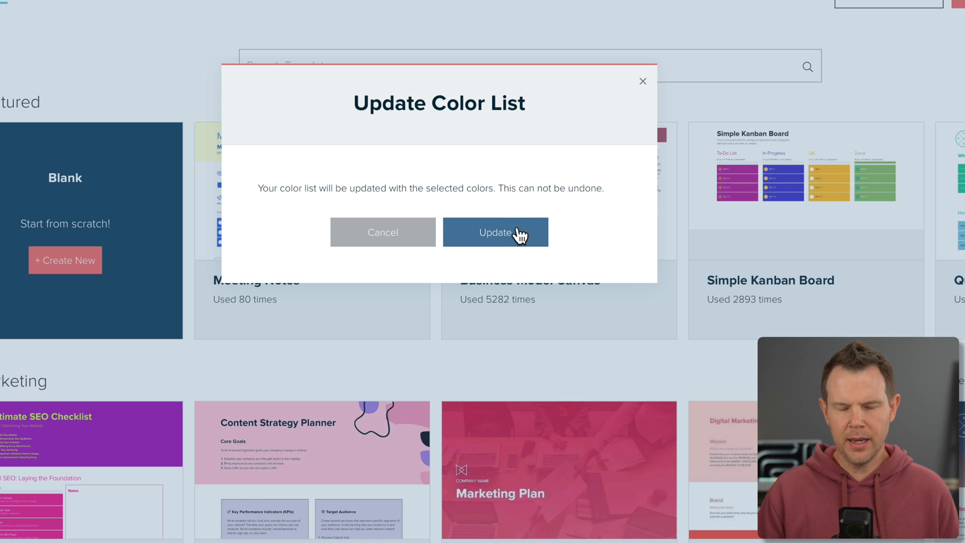
click(517, 235)
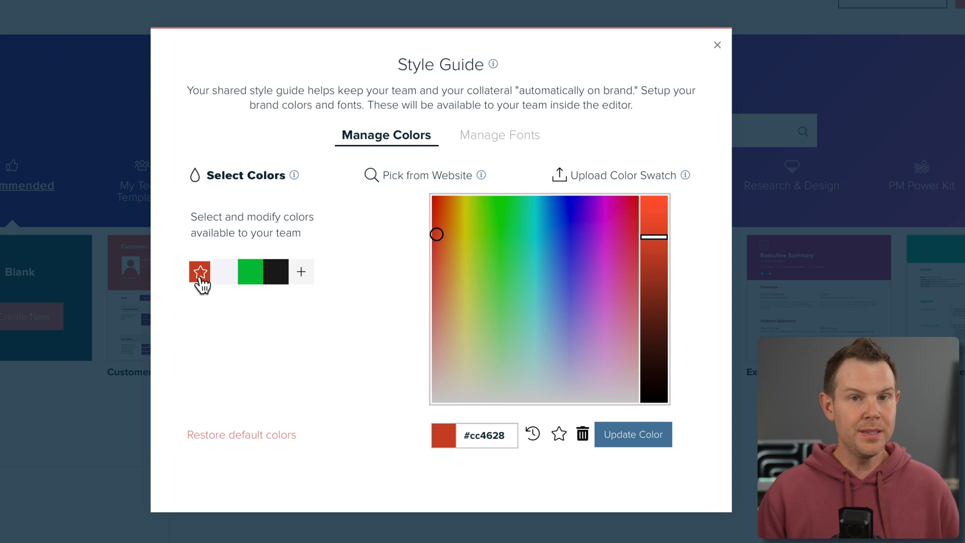
click(251, 275)
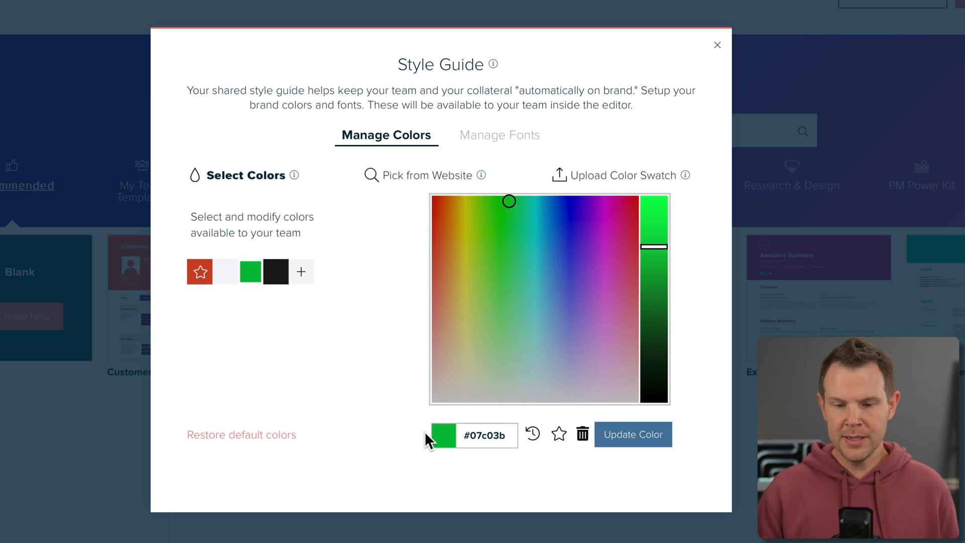
click(560, 436)
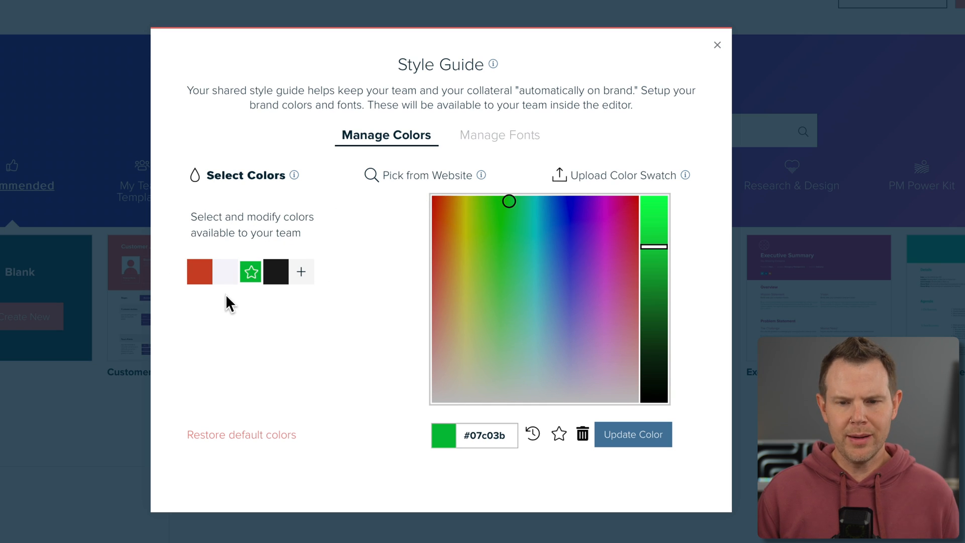
Step: Search the Style Guide fonts for Inter and add Inter 600 to the team's available fonts
click(526, 143)
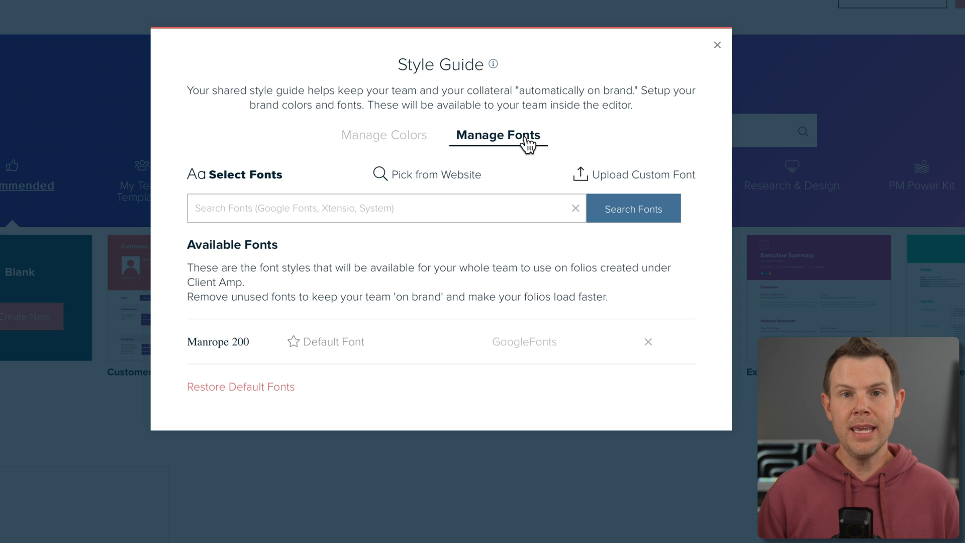
click(417, 209)
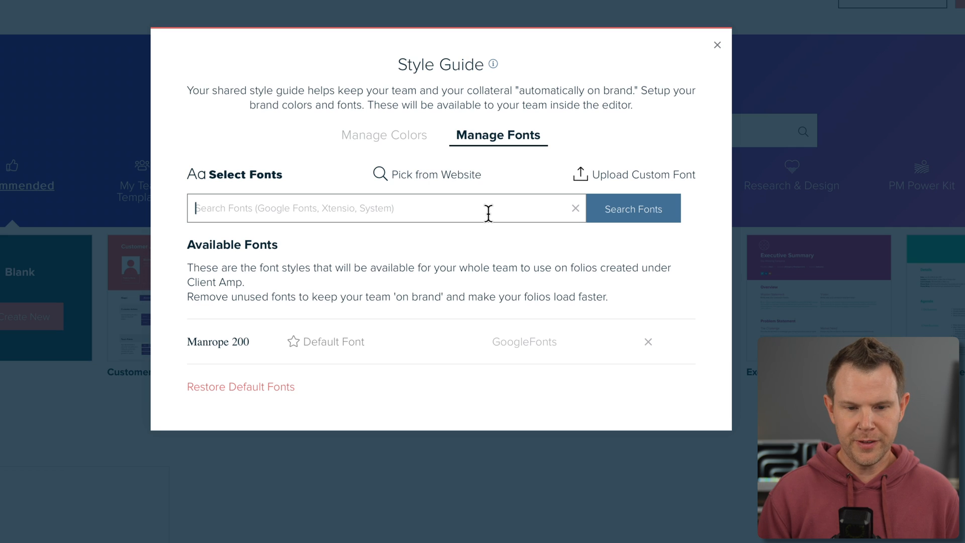
text(Inter)
mouse_move(350, 267)
scroll(351, 282, down, 5)
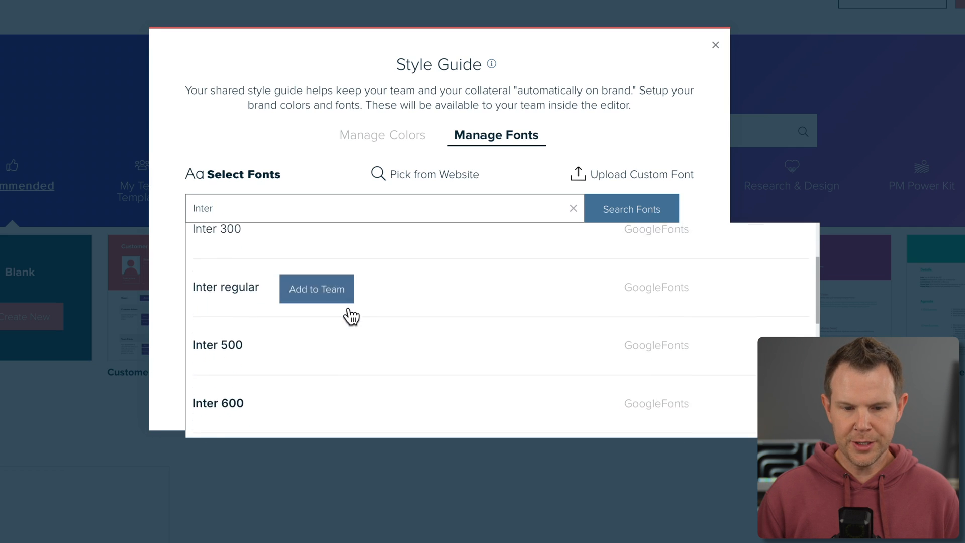
scroll(333, 377, down, 1)
scroll(330, 374, up, 2)
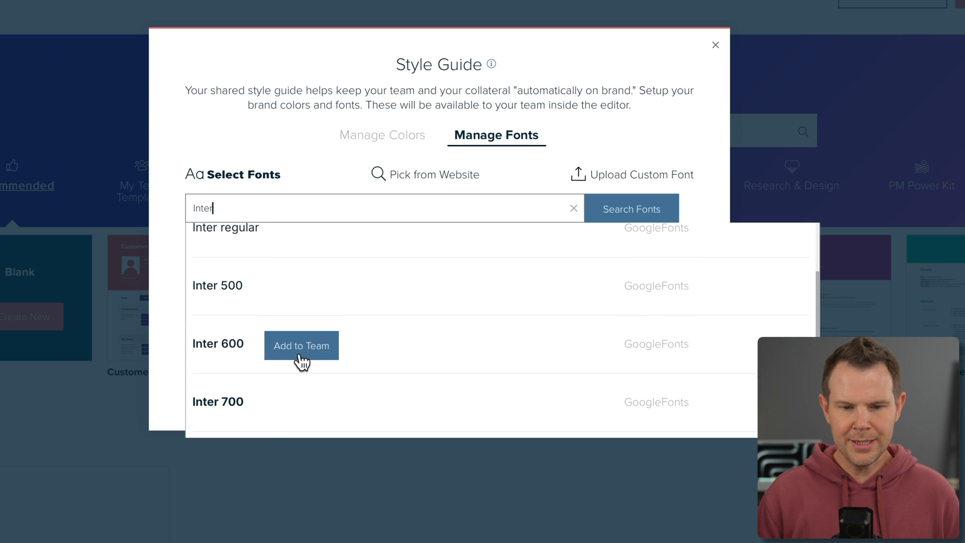
click(303, 354)
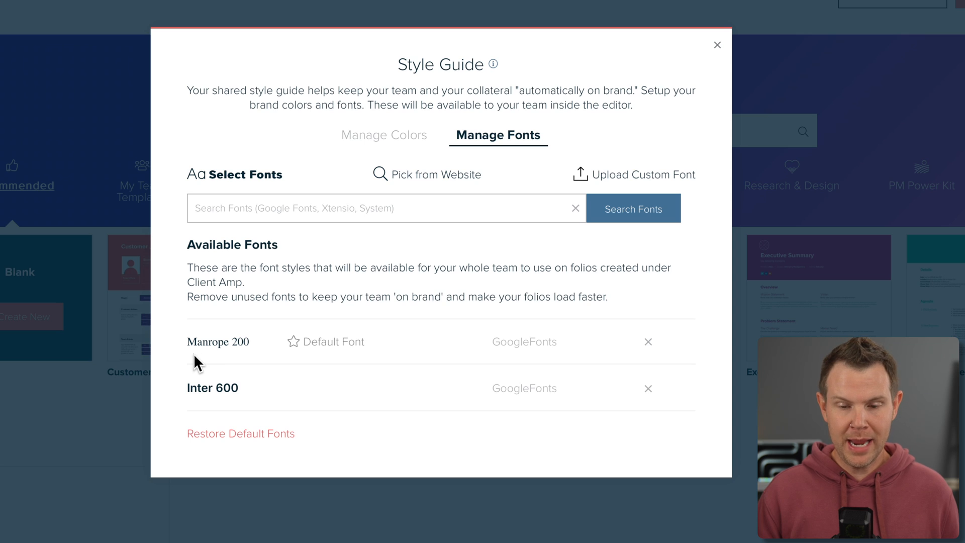
Step: Check the options for picking fonts from a website and uploading a custom font, and close the Style Guide
click(427, 174)
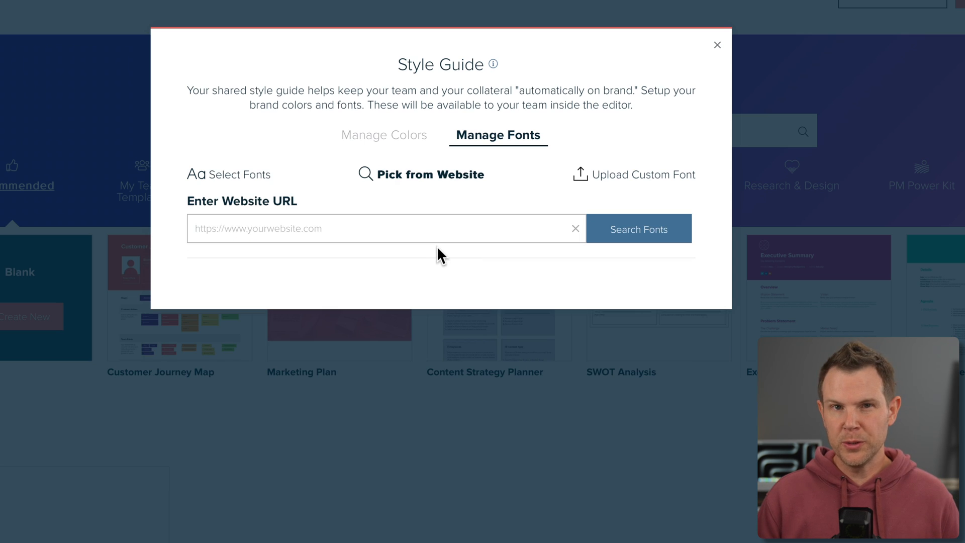
click(663, 177)
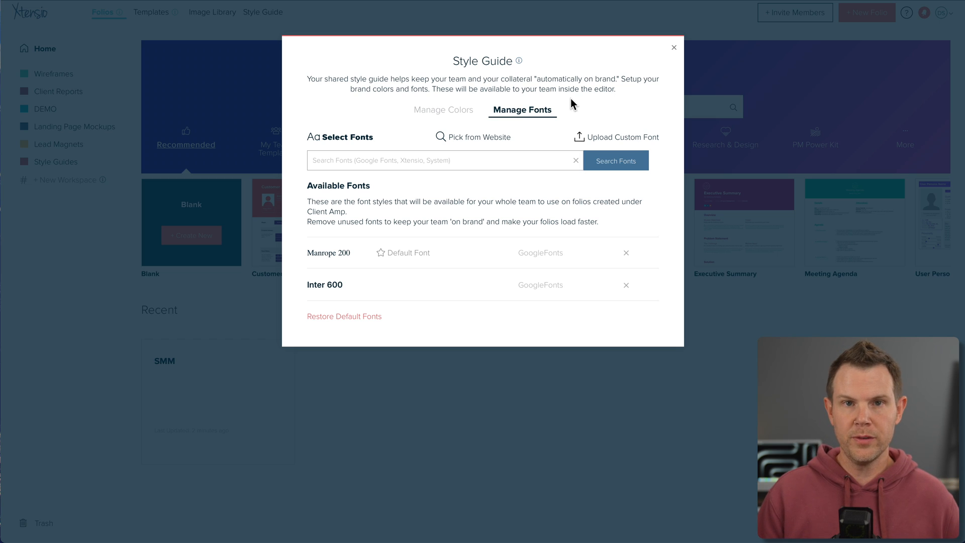
click(673, 48)
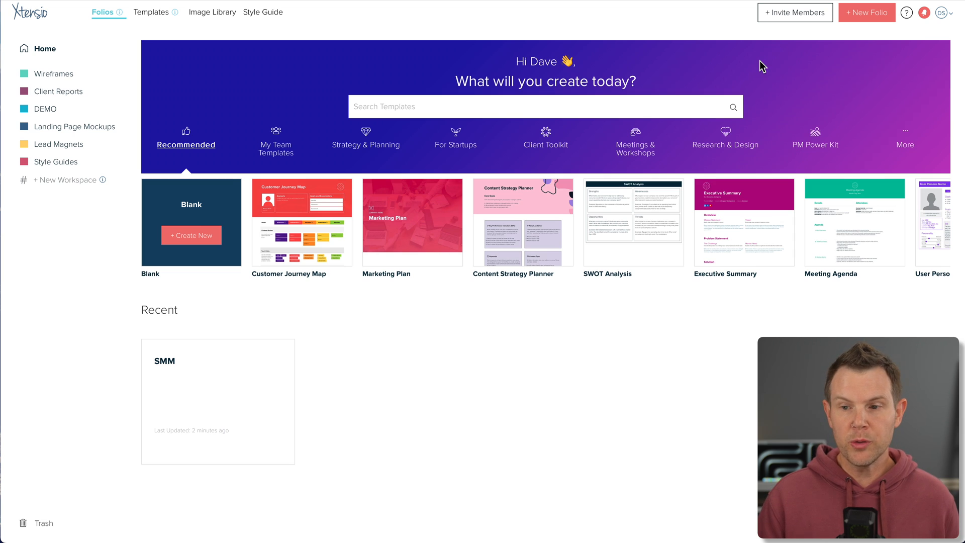
Step: Create a blank folio named DEMO in the DEMO workspace
click(869, 14)
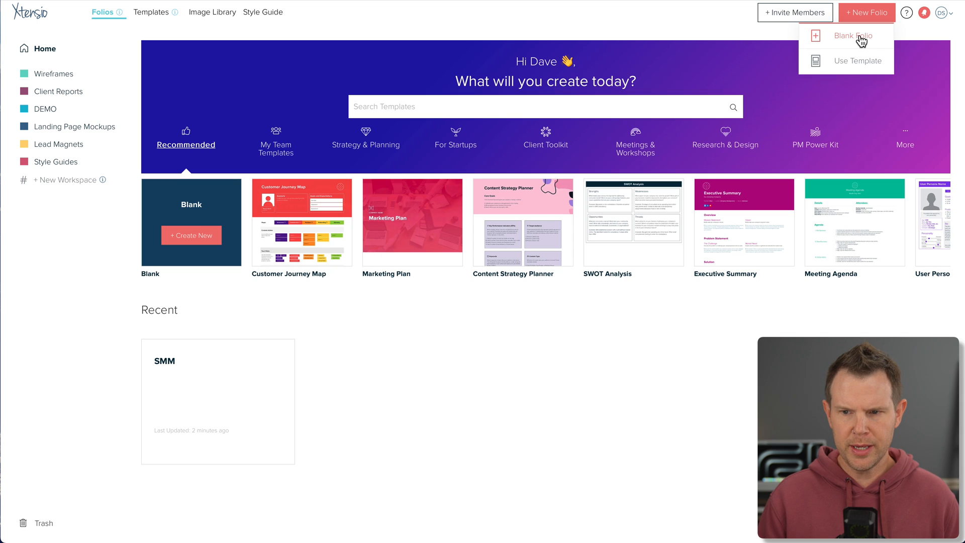
click(862, 40)
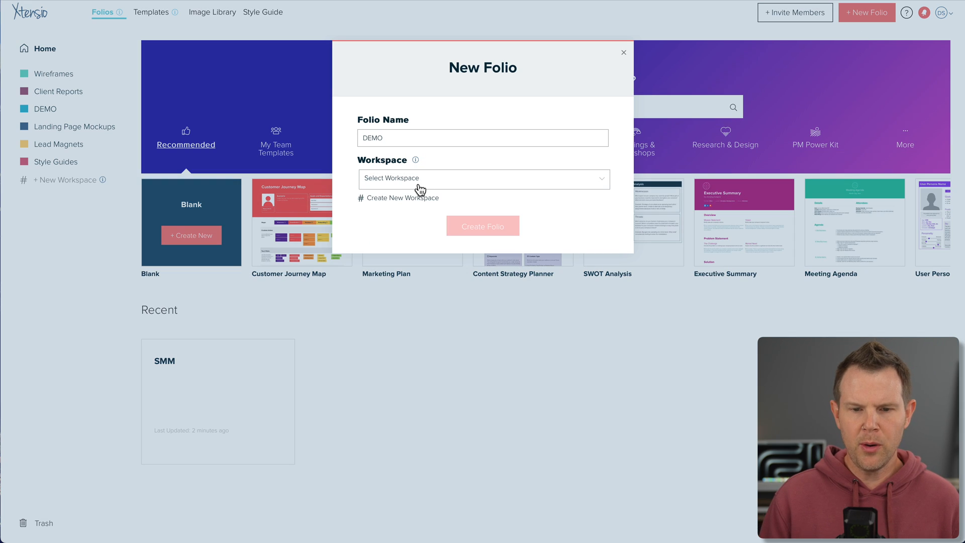
click(419, 189)
click(389, 229)
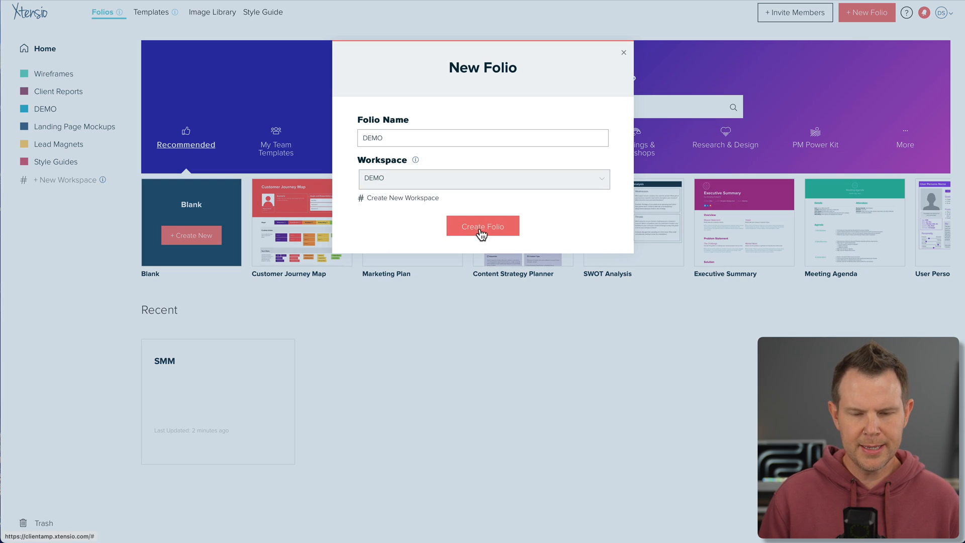
click(482, 231)
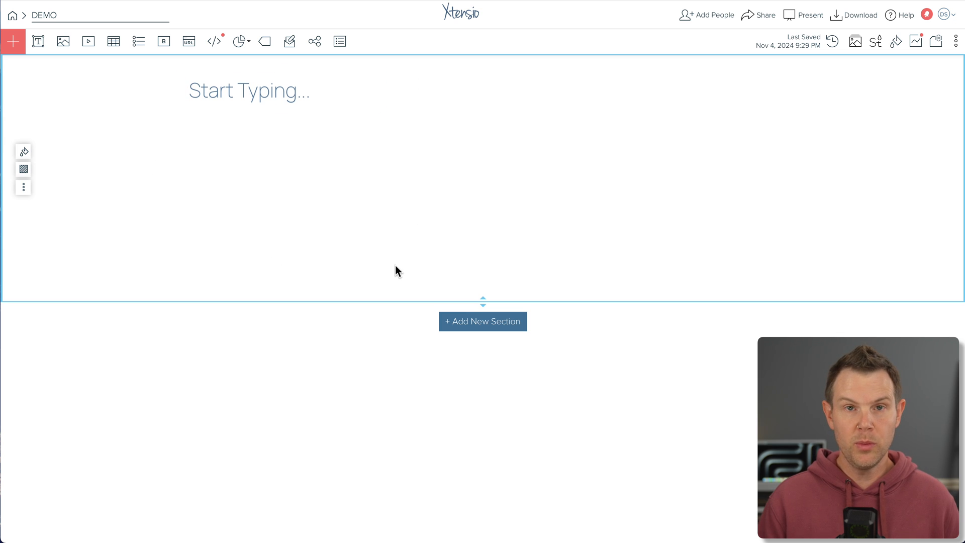
Step: Replace the placeholder heading in the first section with the text MY FIRST FOLIO
click(236, 91)
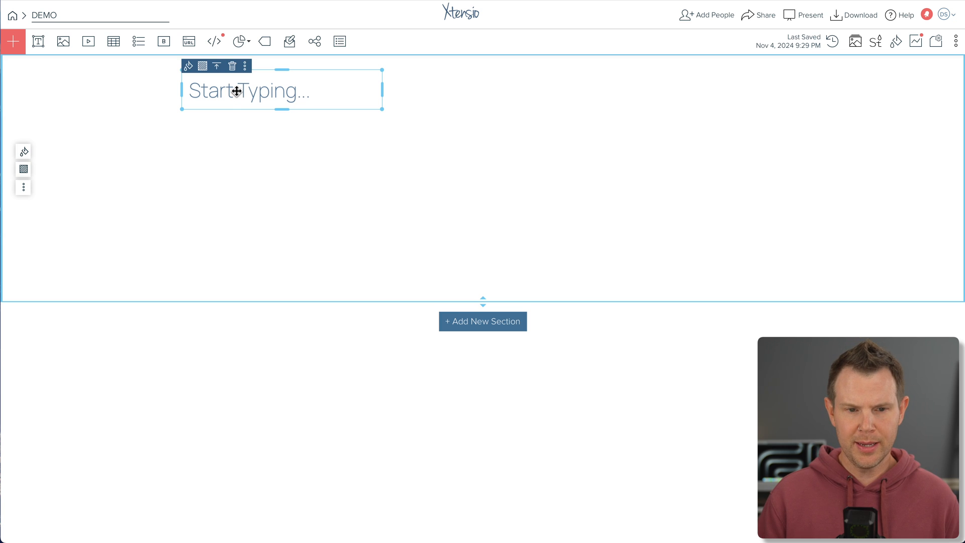
click(237, 90)
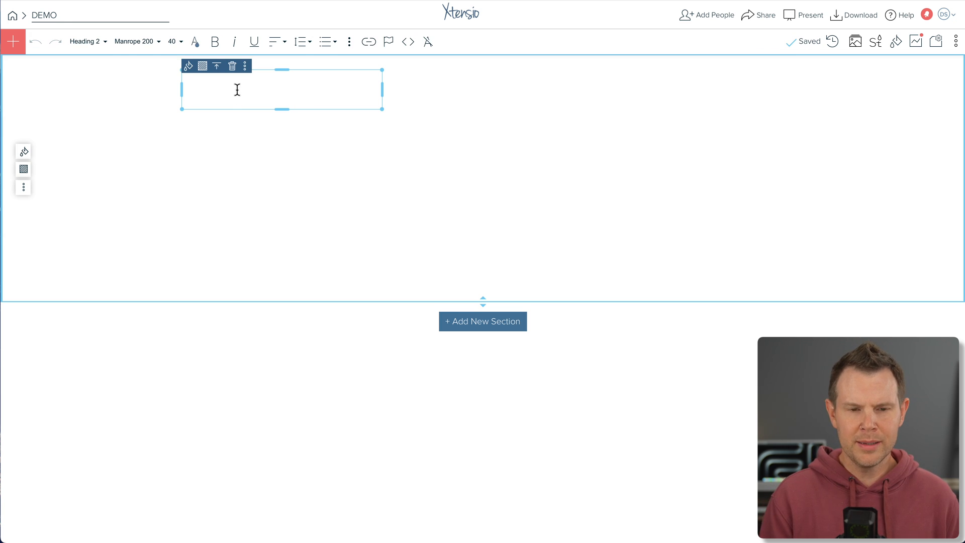
text(MY FIRST FOLIO)
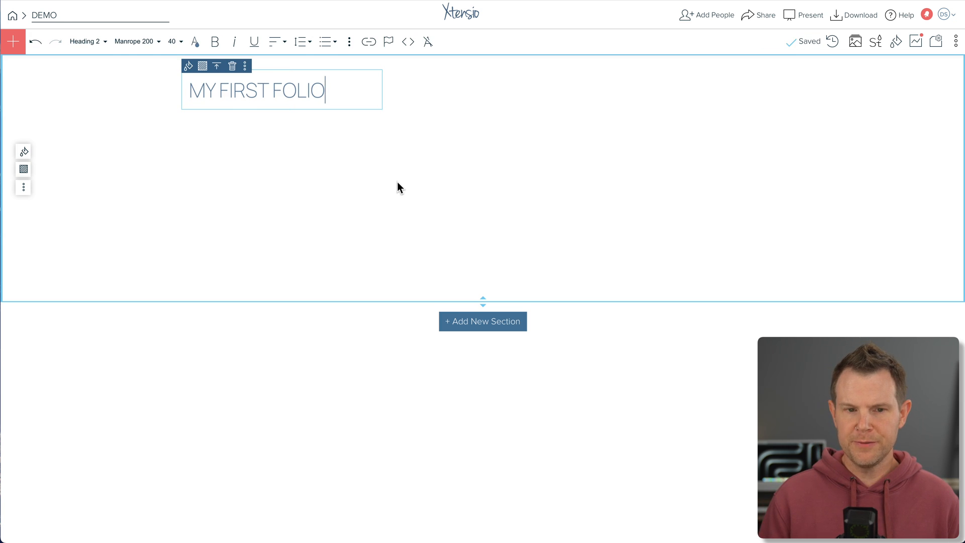
Step: Make the MY FIRST FOLIO heading bold, set its font to Inter 600 and center it within its module
triple_click(359, 85)
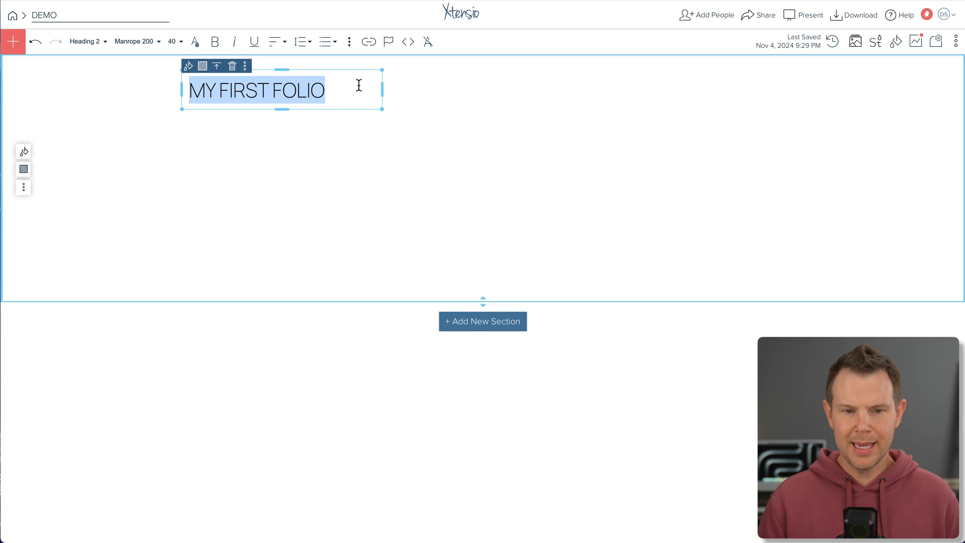
click(215, 42)
click(134, 42)
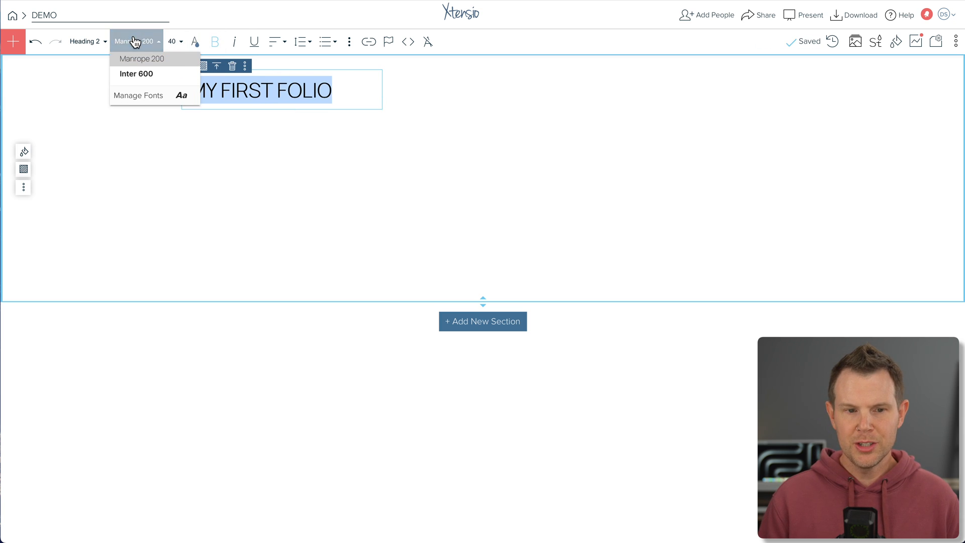
click(135, 75)
click(278, 42)
click(285, 95)
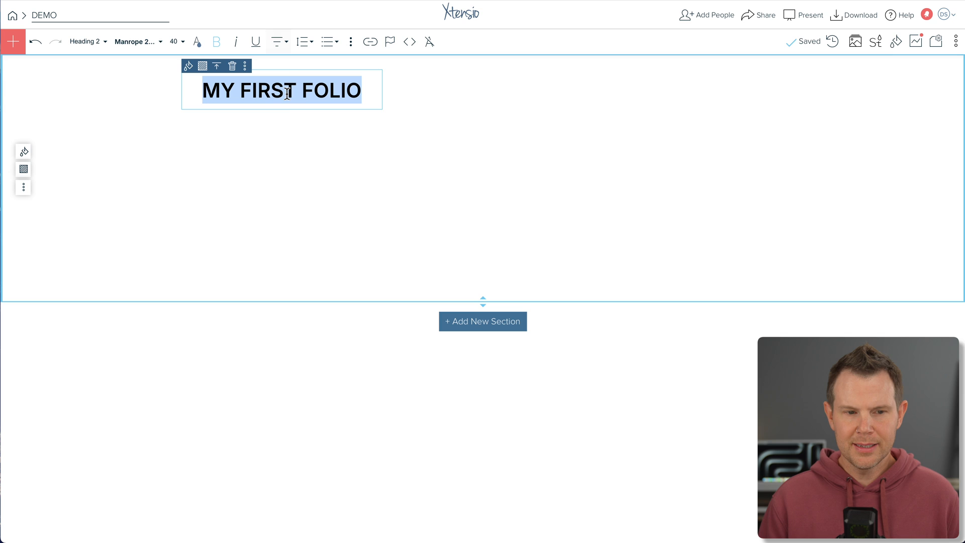
Step: Stretch the heading module across all six grid columns and down nearly the full section height, and align its text to the middle
drag(383, 89, 783, 108)
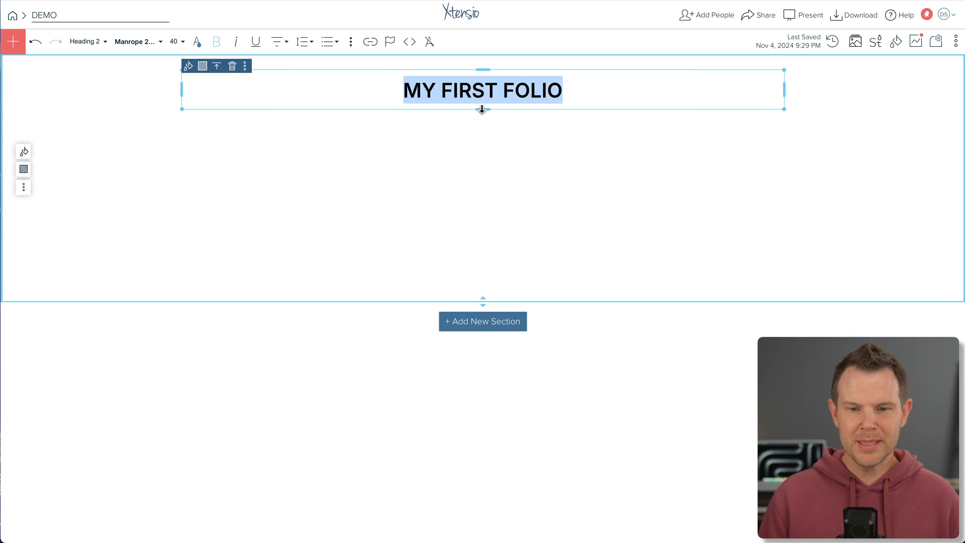
drag(483, 109, 472, 283)
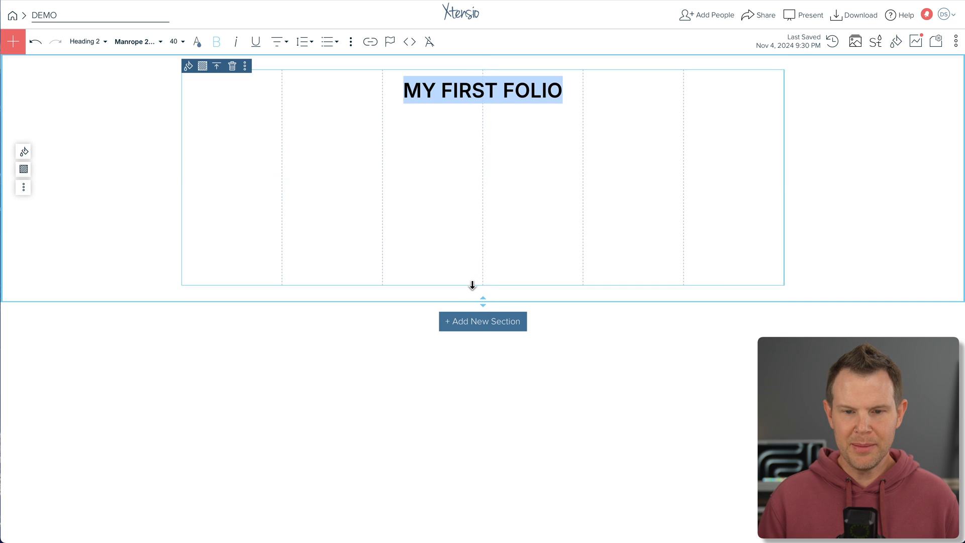
click(245, 66)
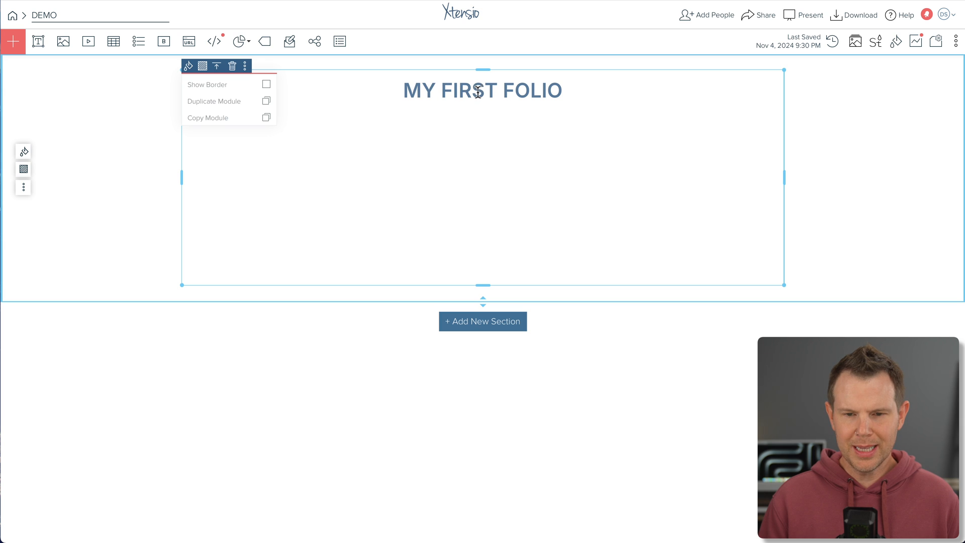
click(217, 68)
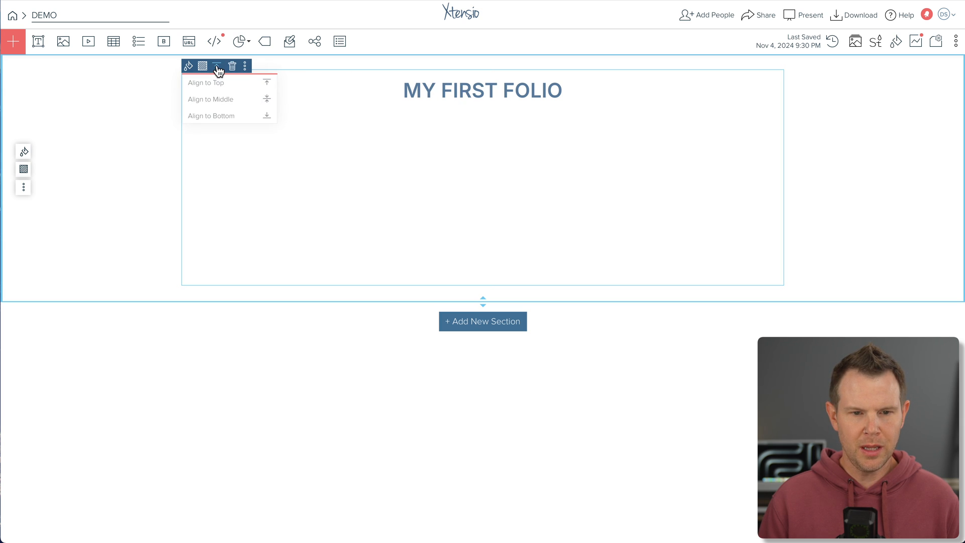
click(218, 101)
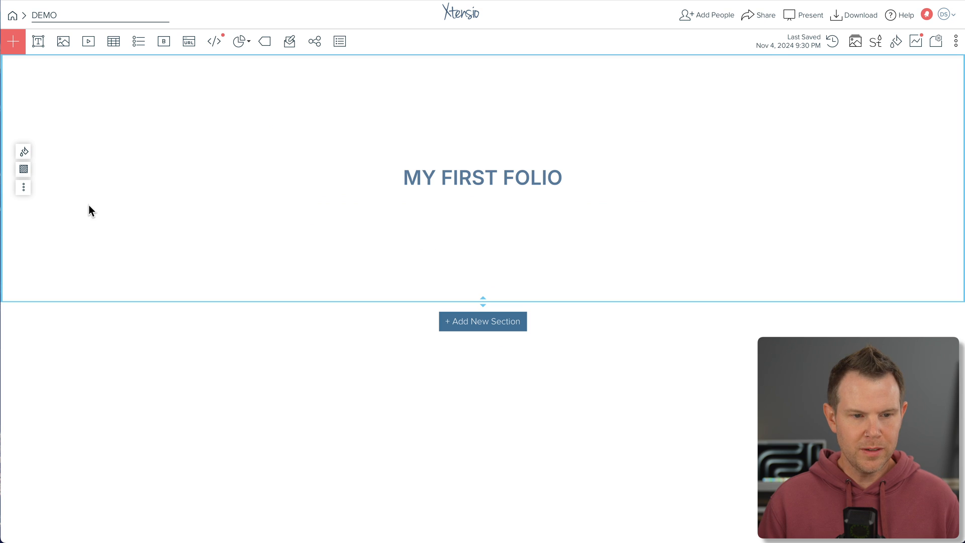
Step: Set the library's taco plate photo as the first section's background, positioning the crop over the middle band of the tacos
click(24, 169)
mouse_move(383, 303)
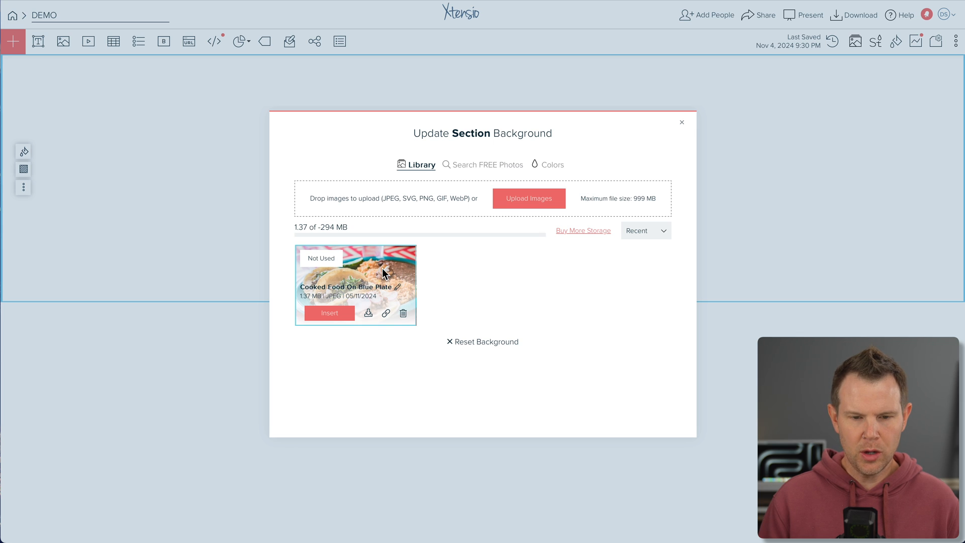
click(344, 315)
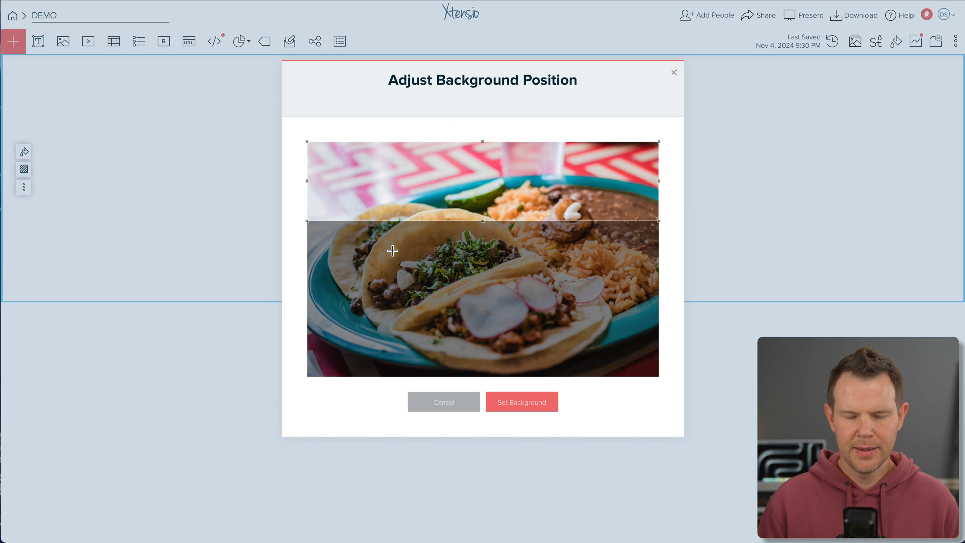
drag(475, 299, 467, 162)
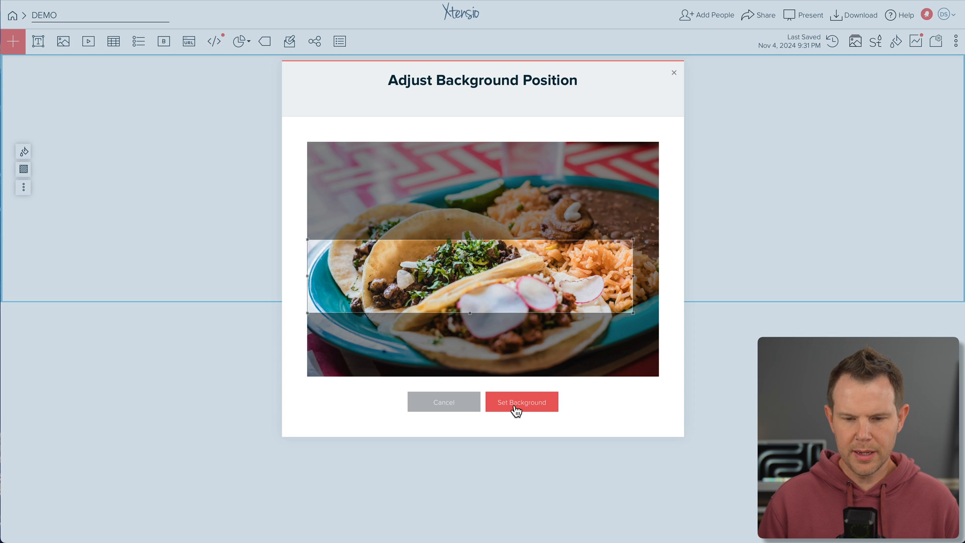
click(525, 408)
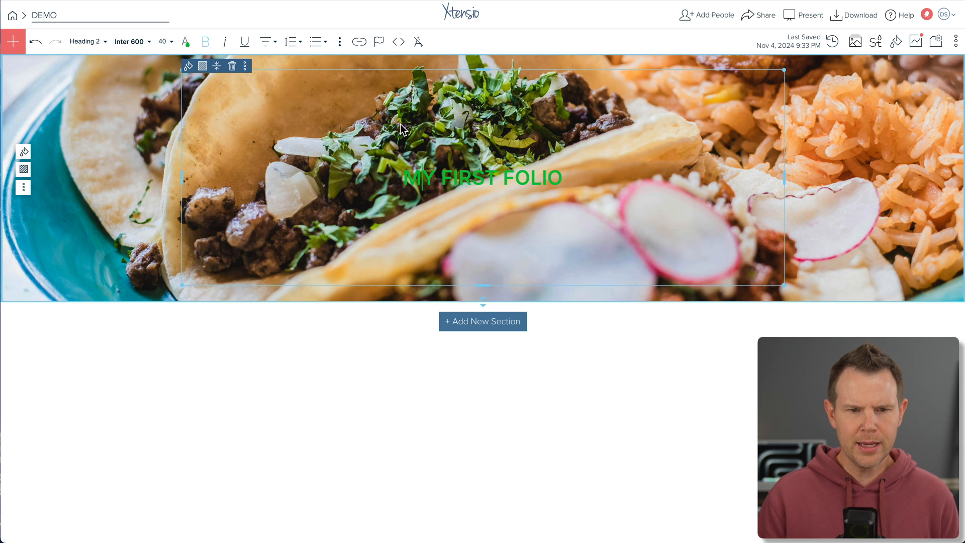
Step: Change the MY FIRST FOLIO heading's color to the palette's pale lavender #F5F5F9
click(189, 67)
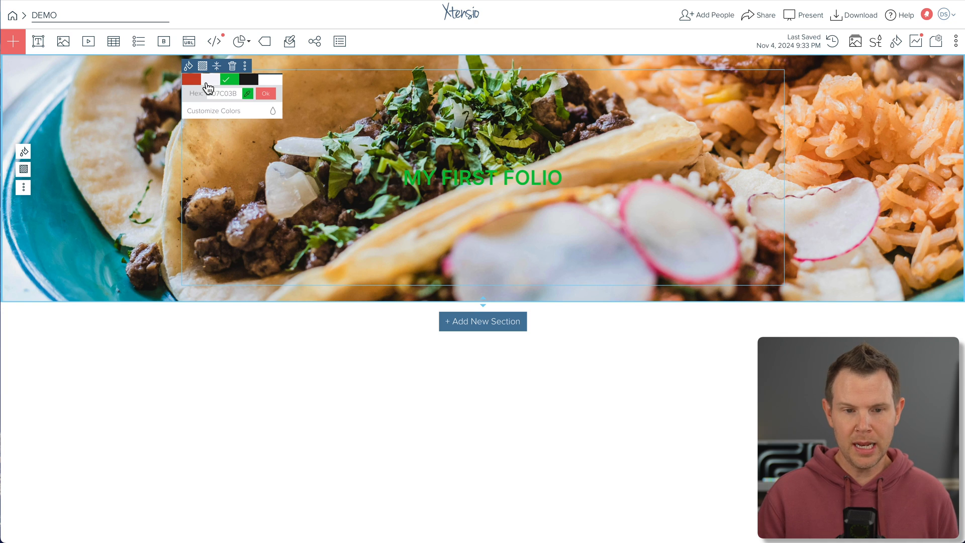
click(249, 82)
click(209, 81)
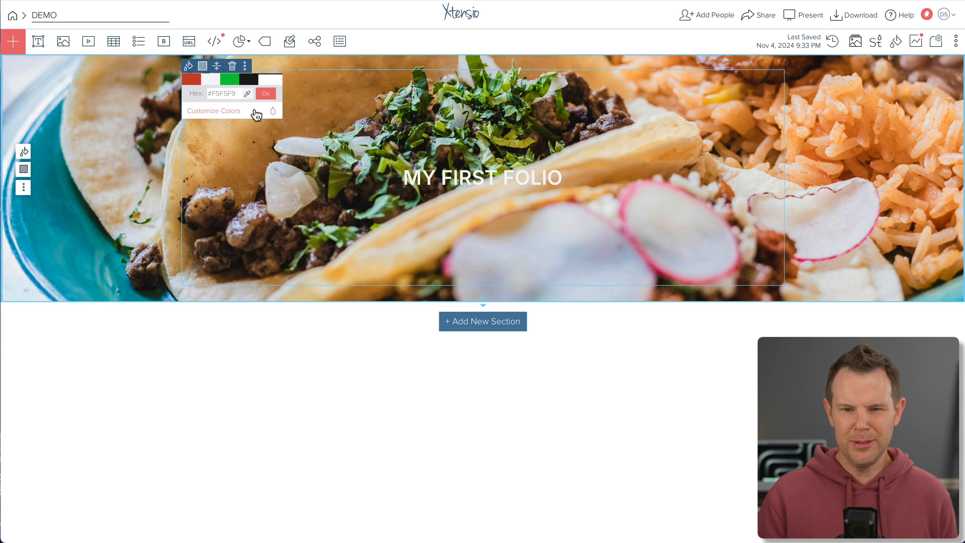
click(385, 157)
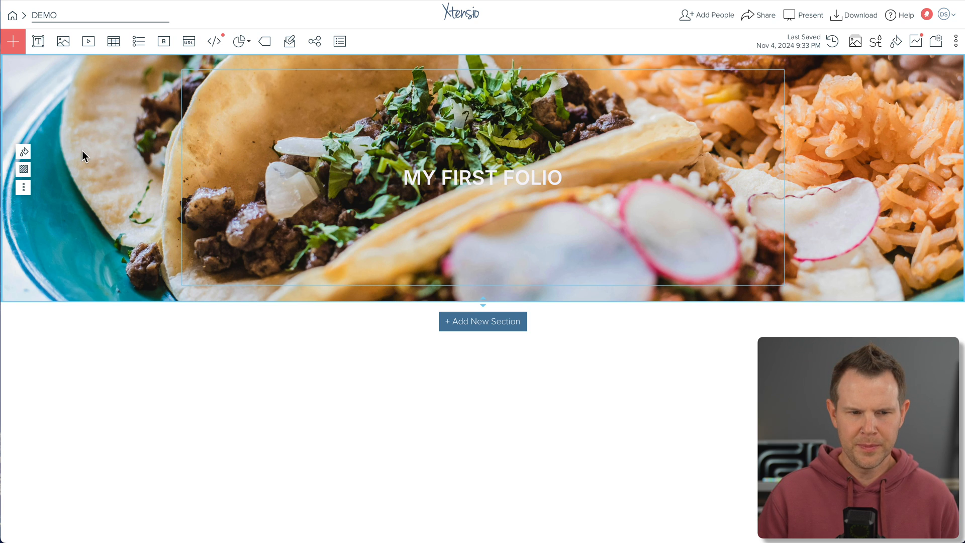
Step: Adjust the first section's background to a smaller crop placed higher, over the upper part of the tacos
click(87, 150)
click(24, 170)
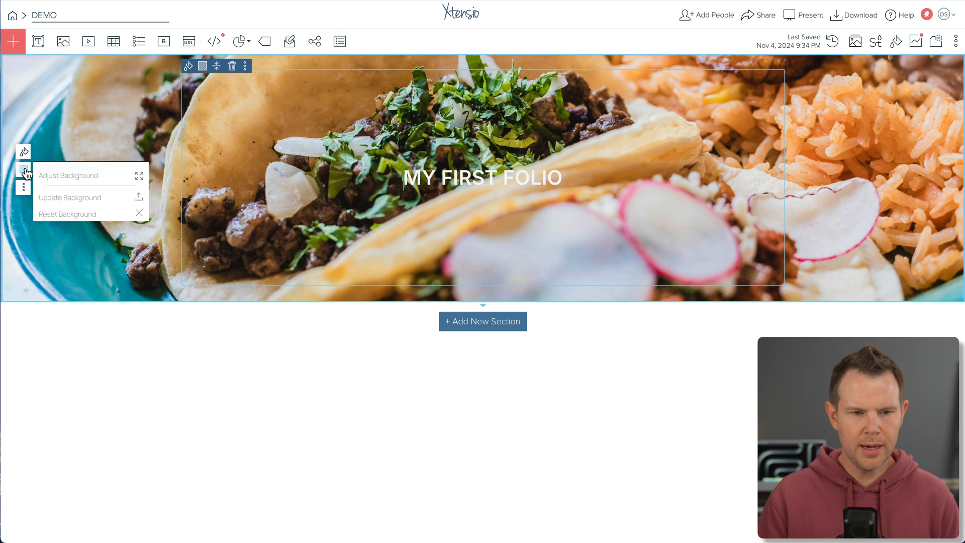
click(62, 176)
drag(618, 275, 619, 254)
drag(634, 291, 551, 275)
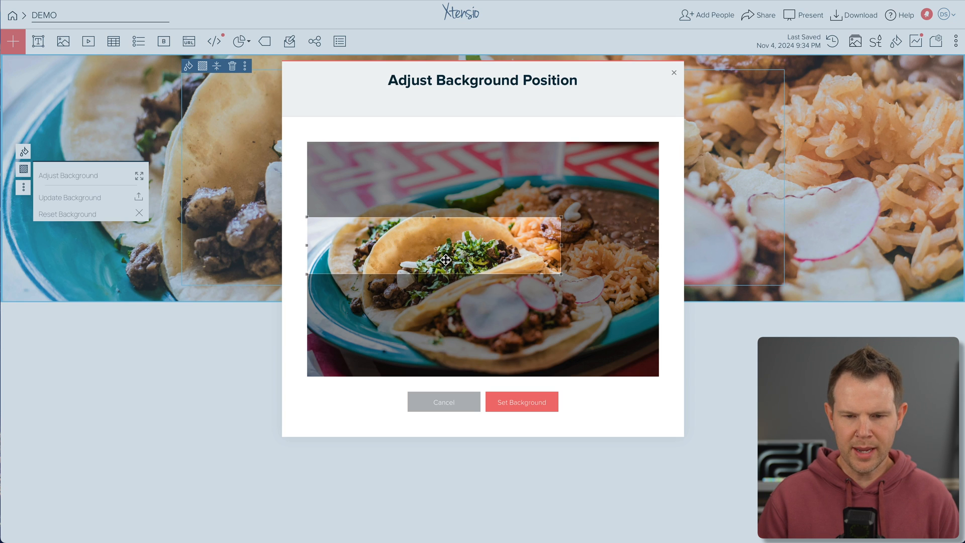
click(521, 402)
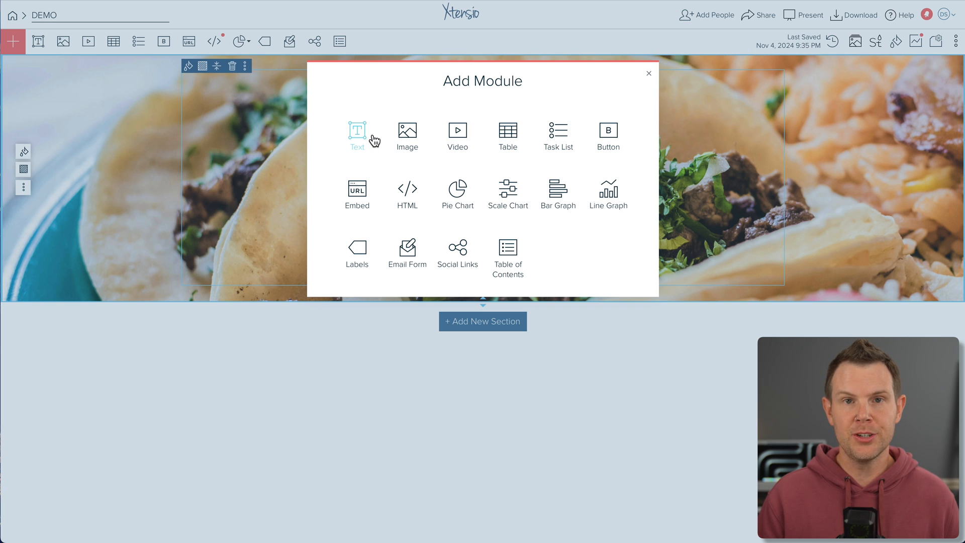
Step: Add a new section below the header and insert the green fish picture from the free photos' Vector category as an image module
click(649, 73)
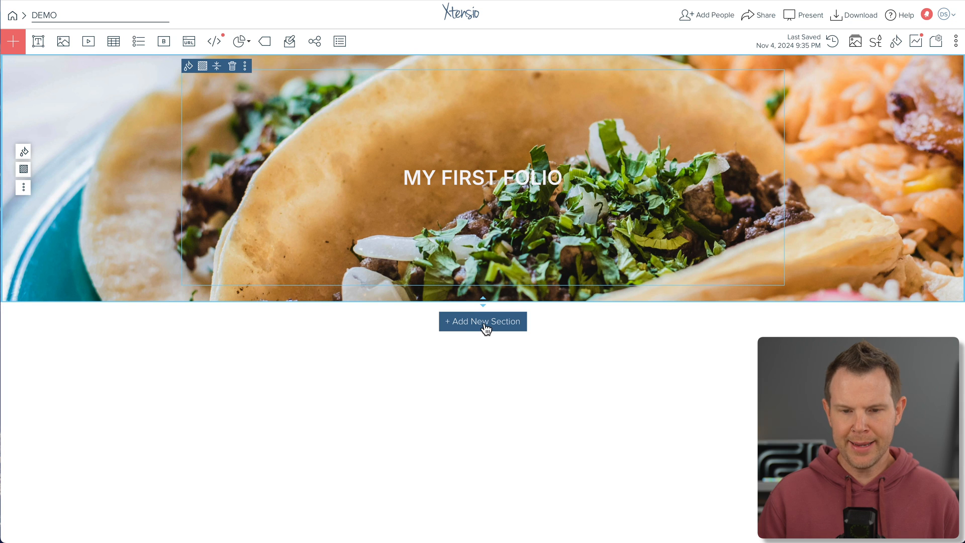
click(484, 324)
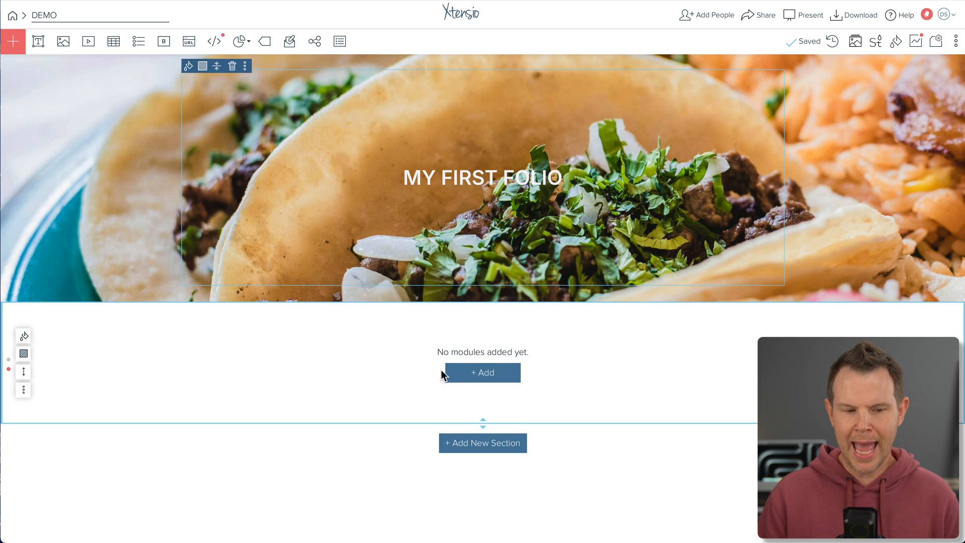
click(483, 372)
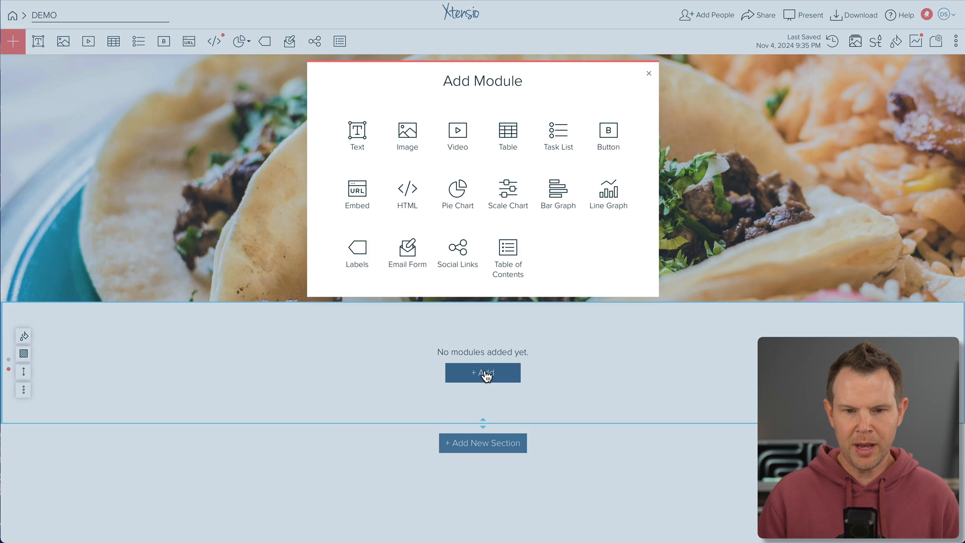
click(407, 144)
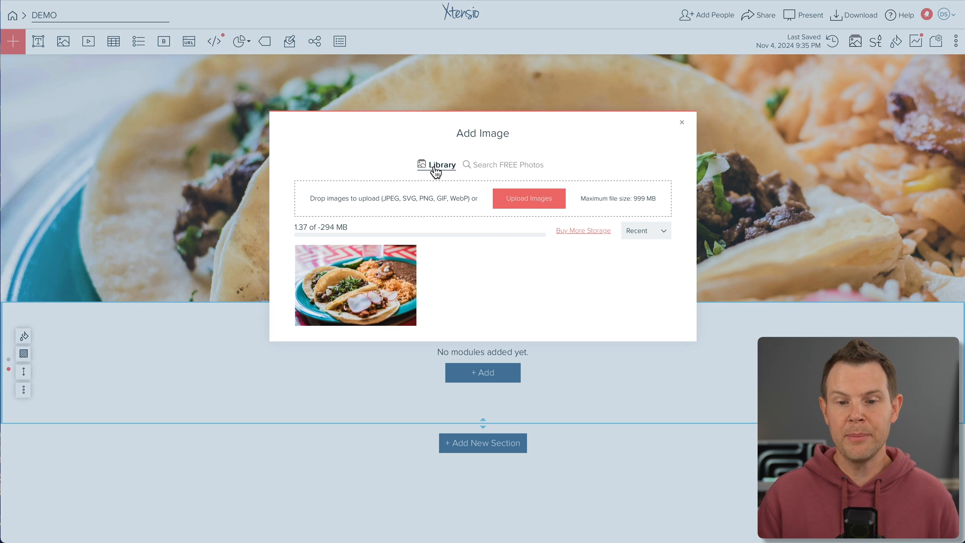
click(486, 169)
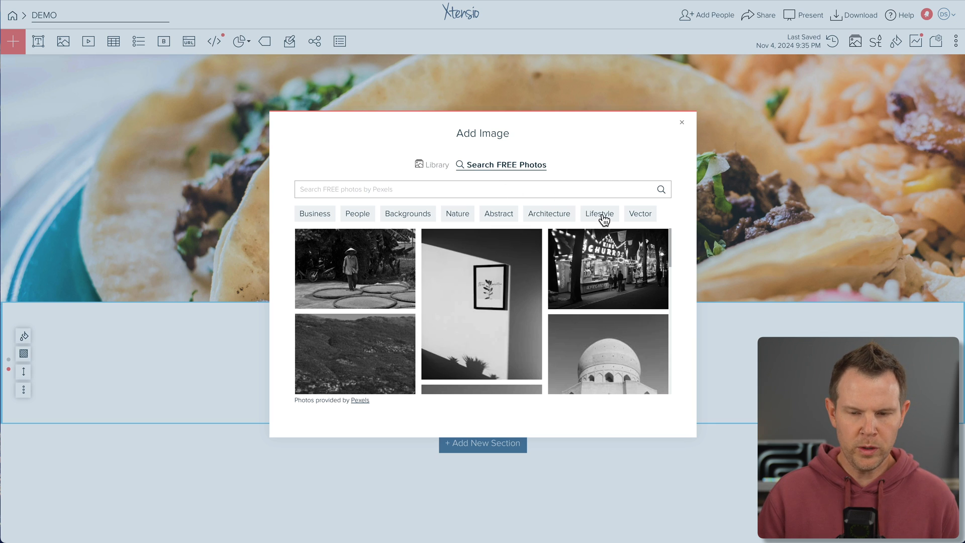
click(633, 216)
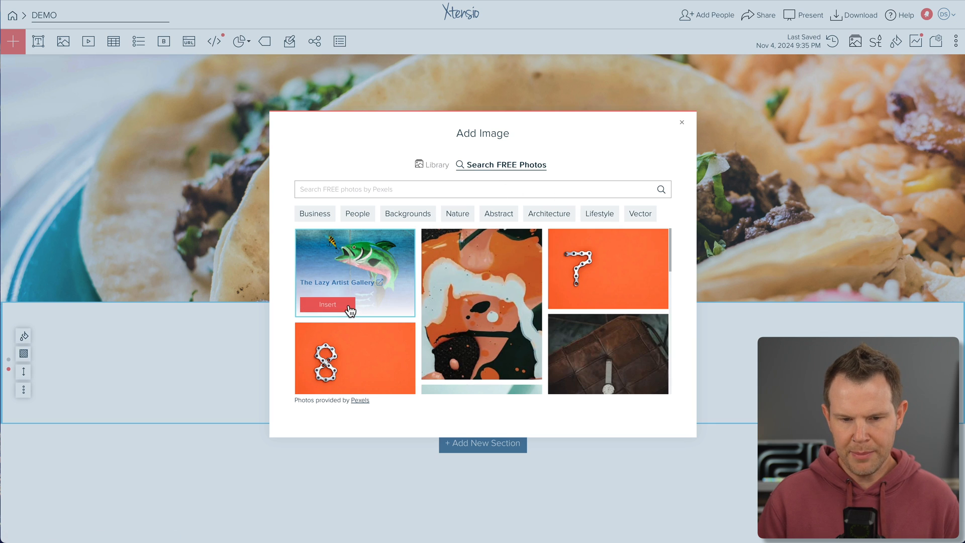
click(344, 306)
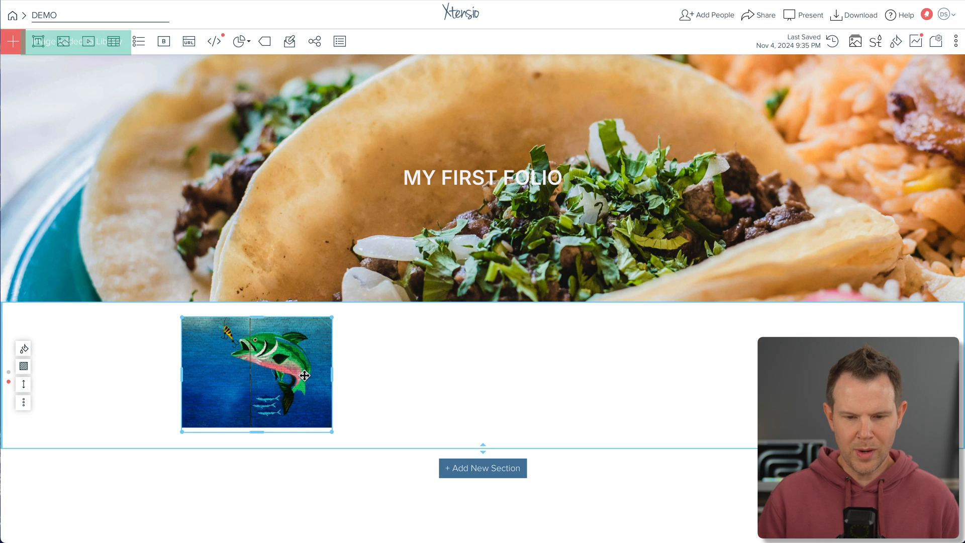
Step: Enlarge the fish image to a little over two grid columns wide and place it near the center of its section
drag(293, 379, 498, 374)
drag(463, 372, 464, 371)
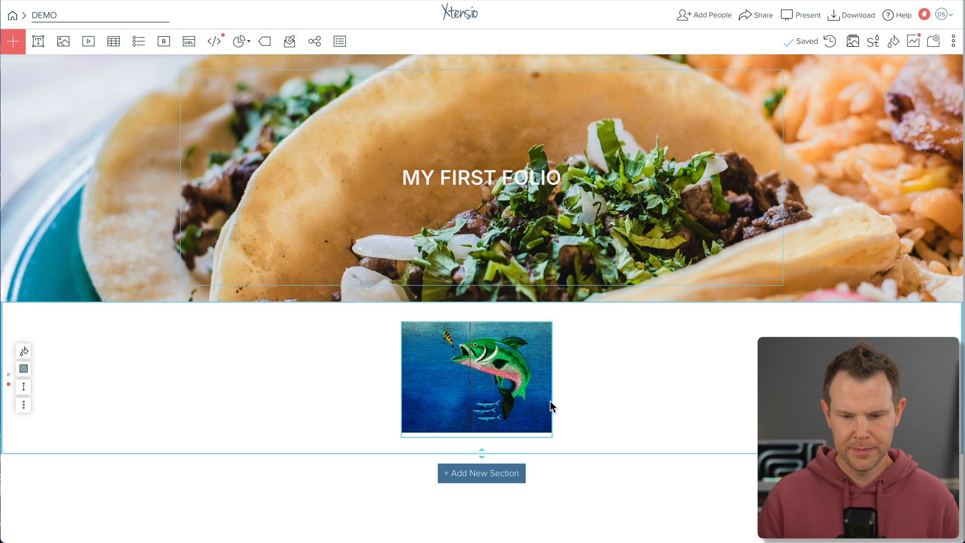
drag(476, 437, 471, 472)
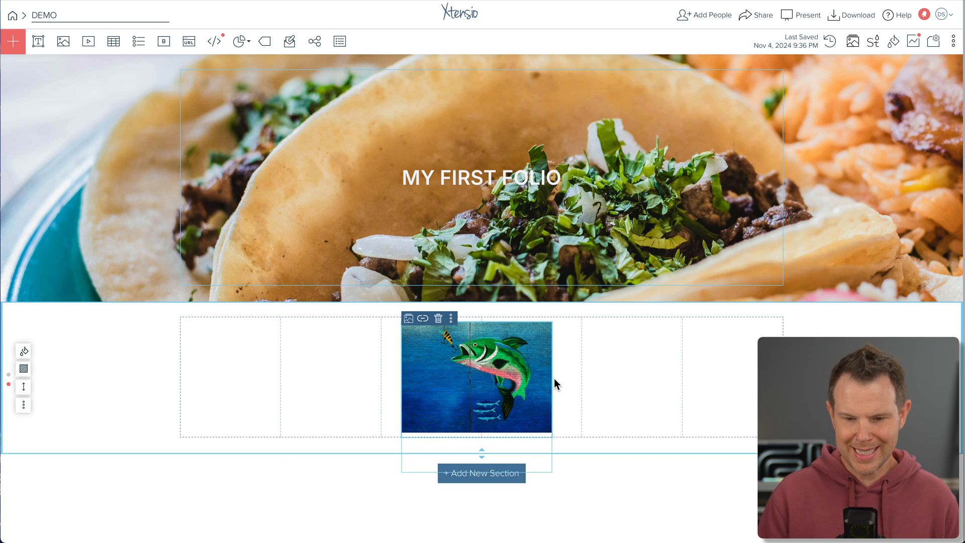
drag(553, 380, 631, 381)
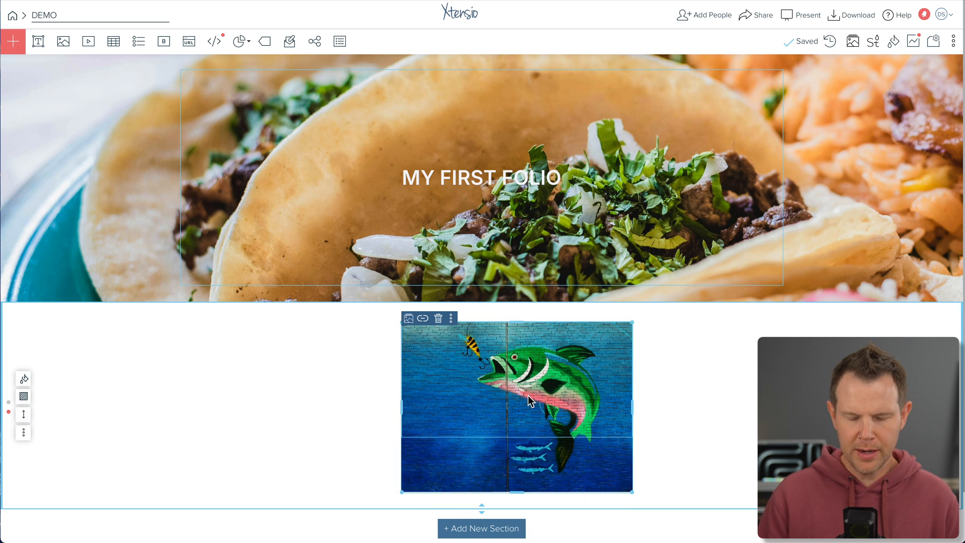
drag(513, 382, 510, 419)
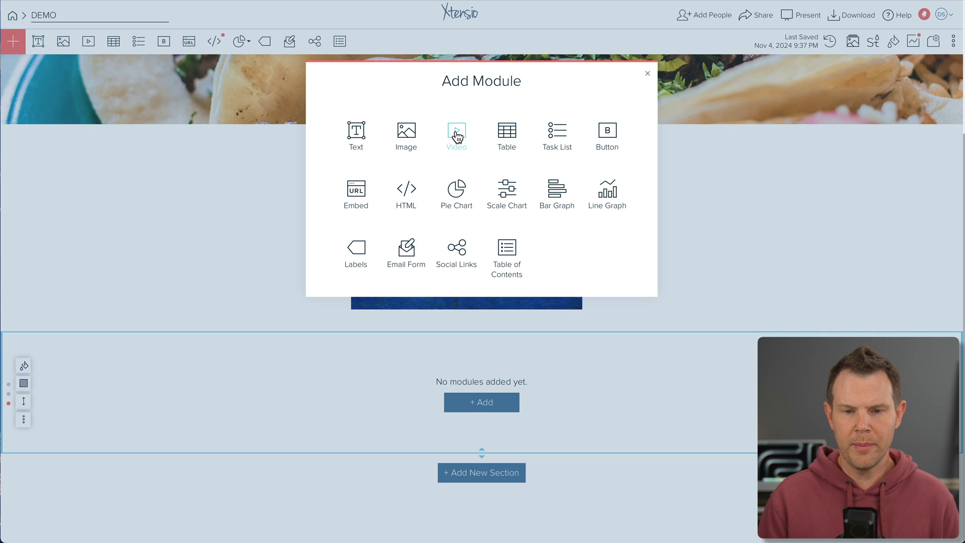
Step: Embed the YouTube video "5 Crazy Finder Tips For Better Editing In Final Cut Pro" in the new section using the share link copied from YouTube
click(456, 131)
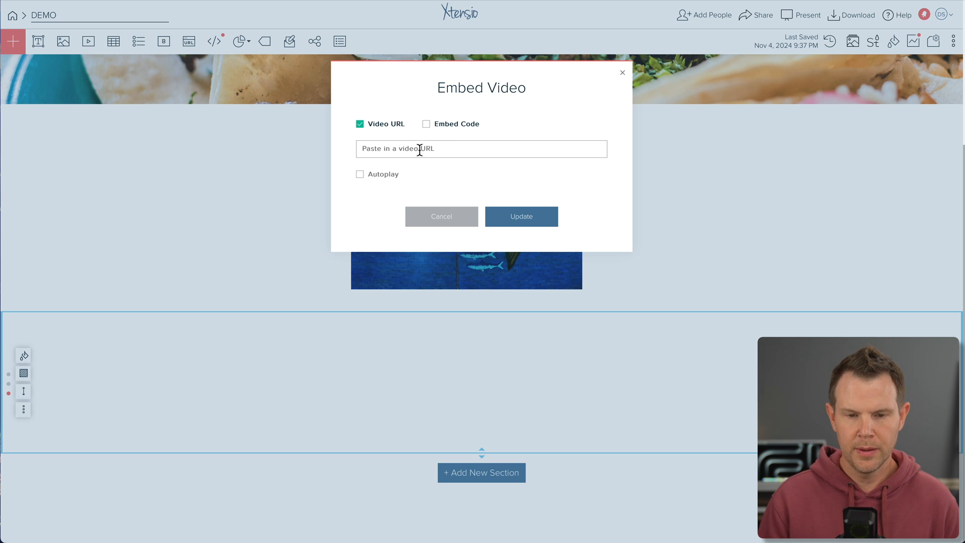
key(super+Tab)
click(505, 437)
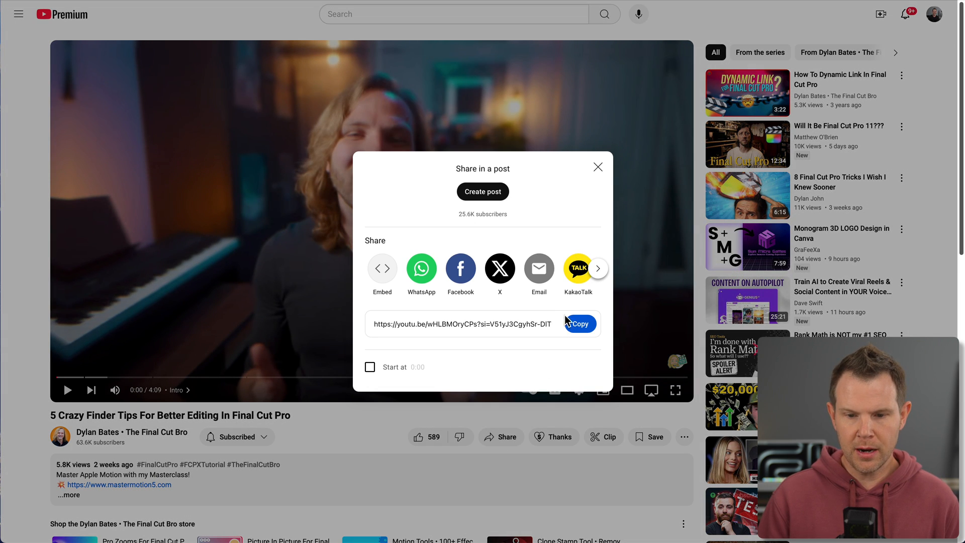
click(582, 323)
key(super+Tab)
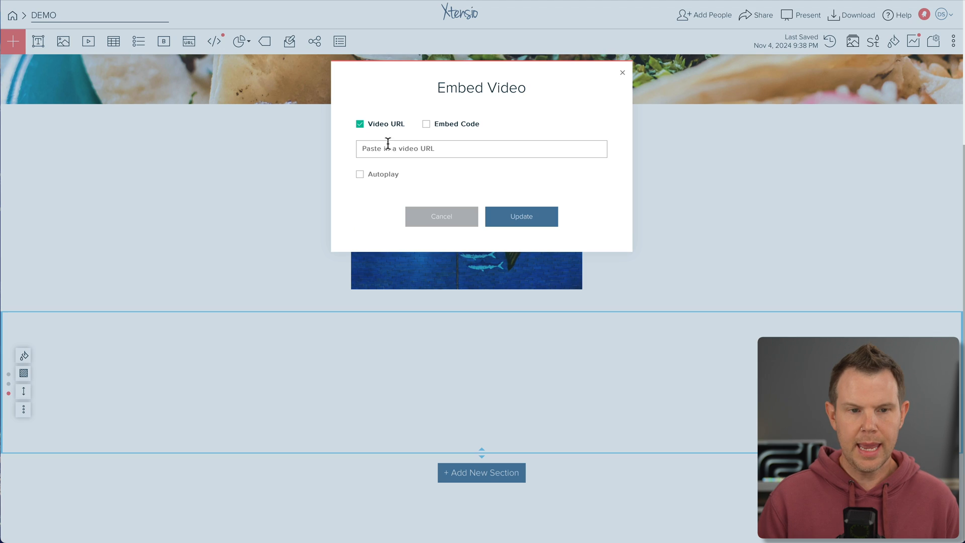
click(398, 144)
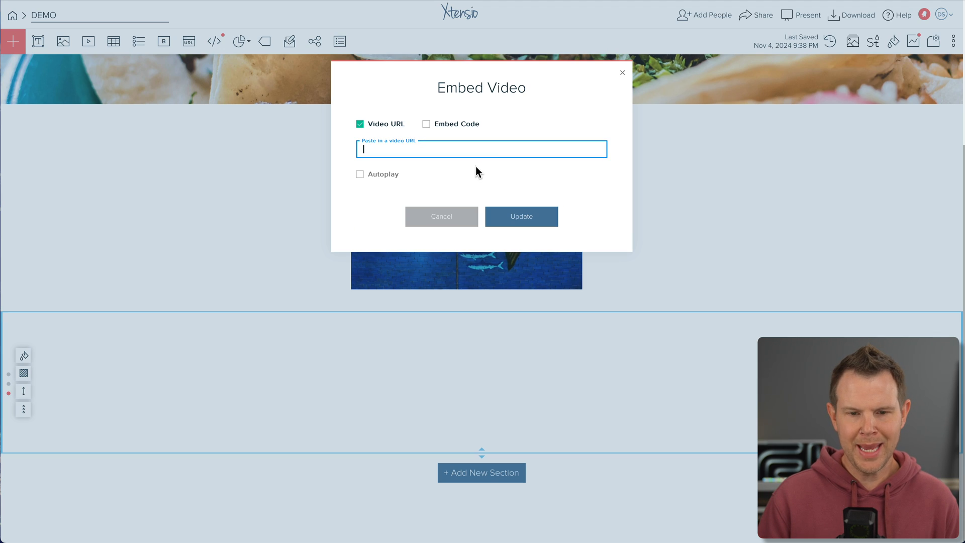
key(super+v)
click(528, 216)
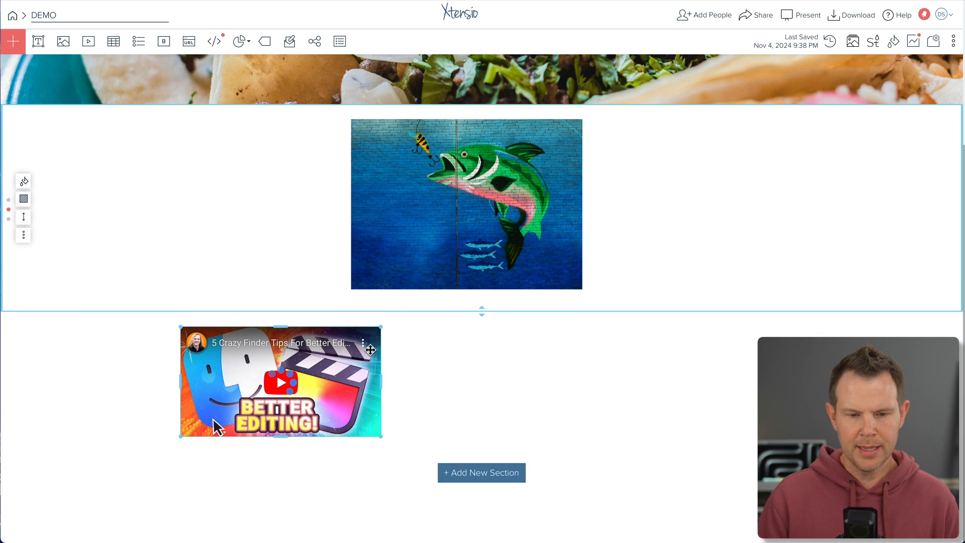
click(386, 403)
Step: Test the embedded video by playing it briefly inside the folio and pausing it
scroll(393, 405, up, 2)
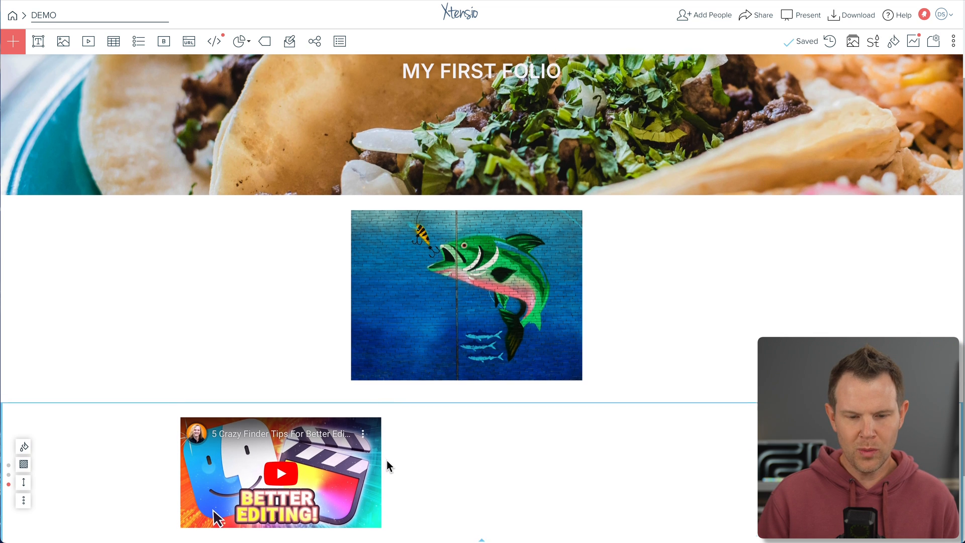
scroll(387, 462, down, 2)
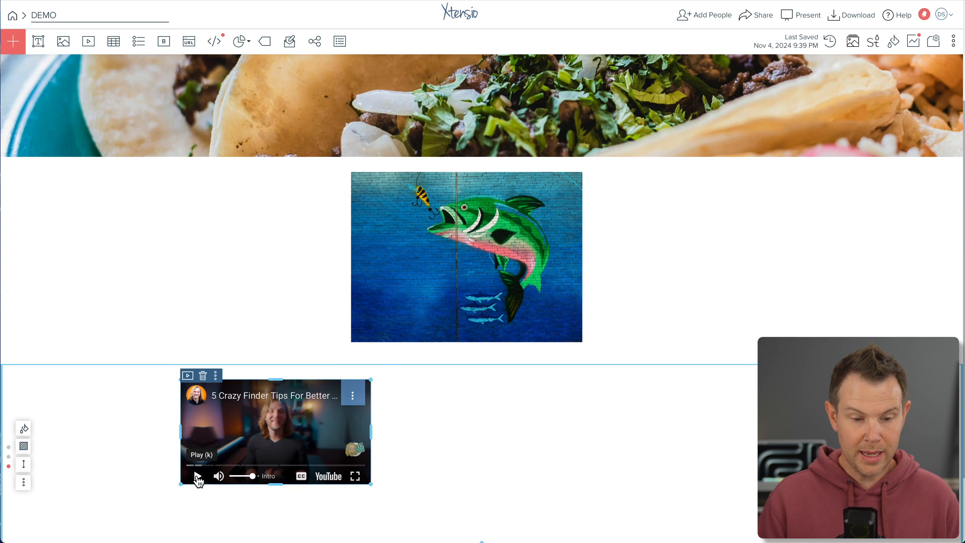
click(197, 477)
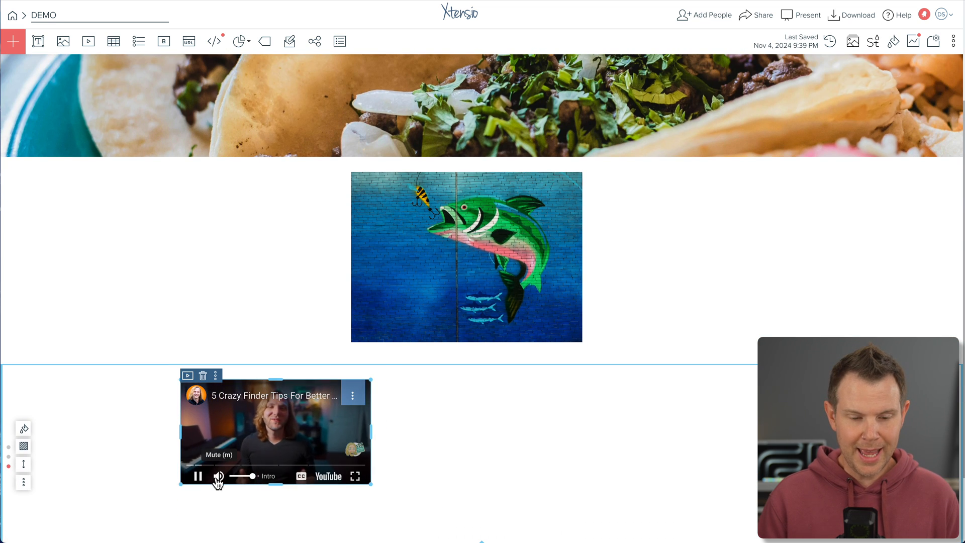
click(197, 477)
Step: Enlarge the video to a little over two grid columns wide and place it near the center of its section
drag(371, 483, 420, 517)
drag(412, 442, 578, 417)
drag(438, 404, 668, 427)
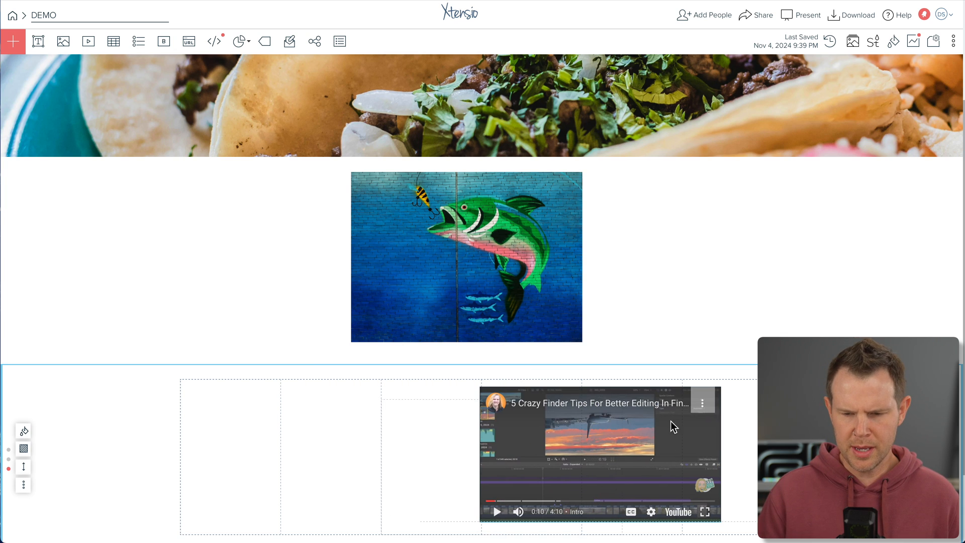
Step: Move the video section up one place so it sits above the fish image section
scroll(158, 413, up, 3)
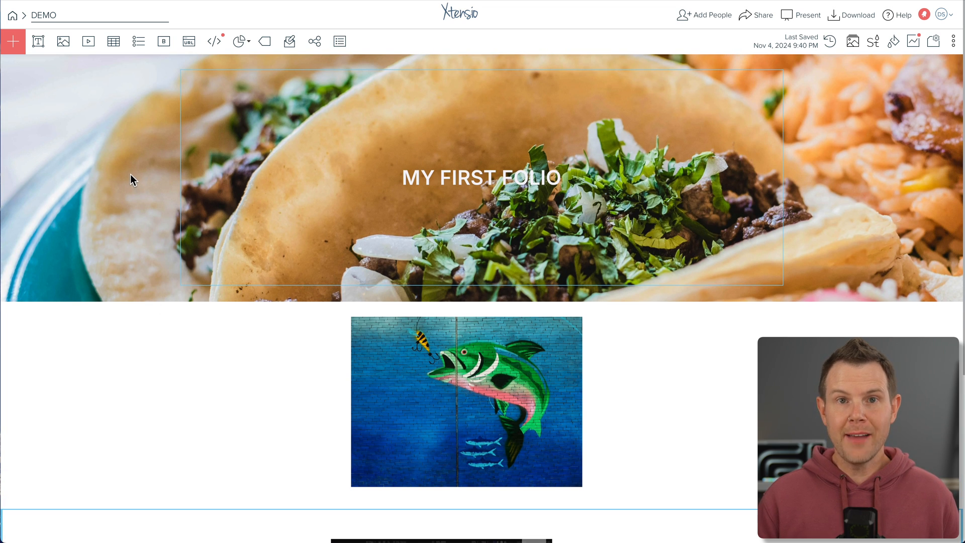
scroll(146, 336, down, 3)
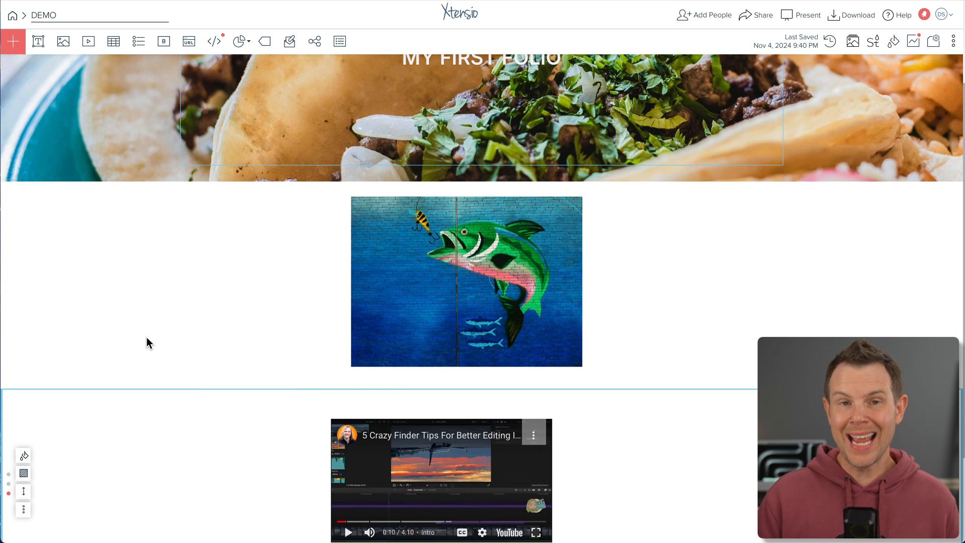
scroll(146, 336, down, 2)
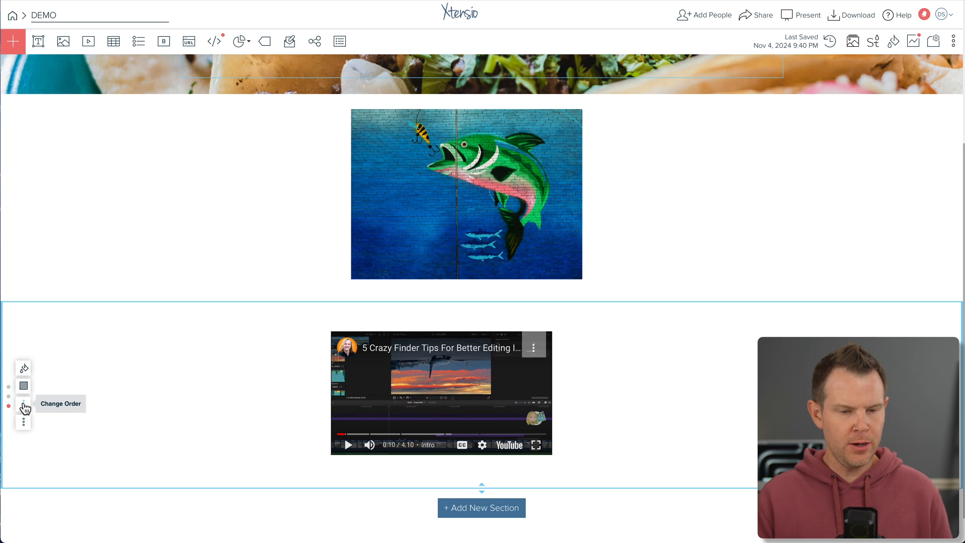
click(24, 405)
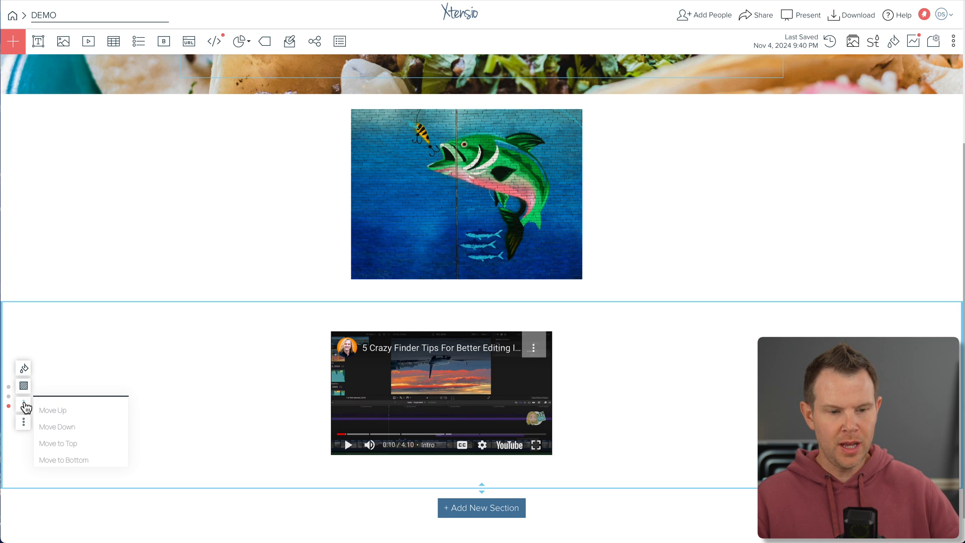
click(60, 412)
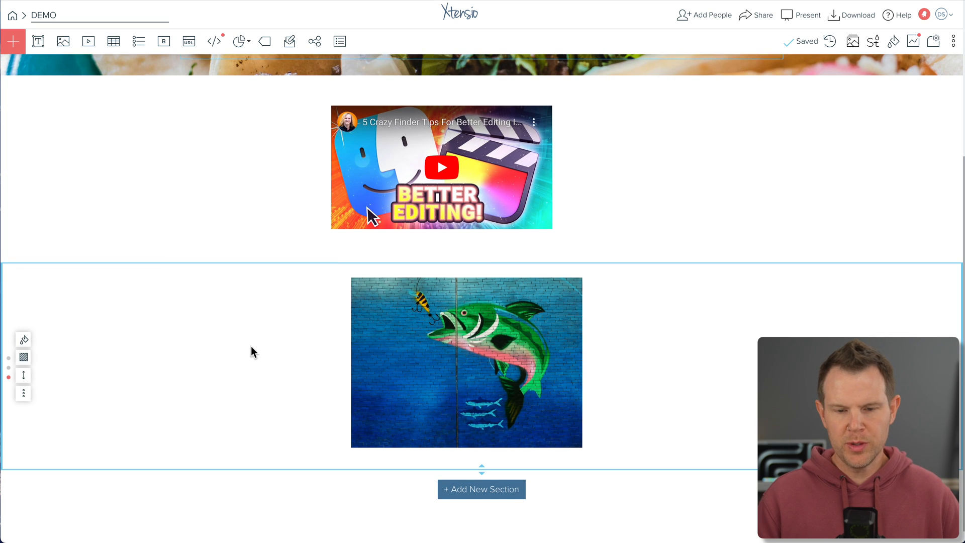
Step: Set the fish image section's background to the palette's green #07C03B
scroll(491, 351, up, 2)
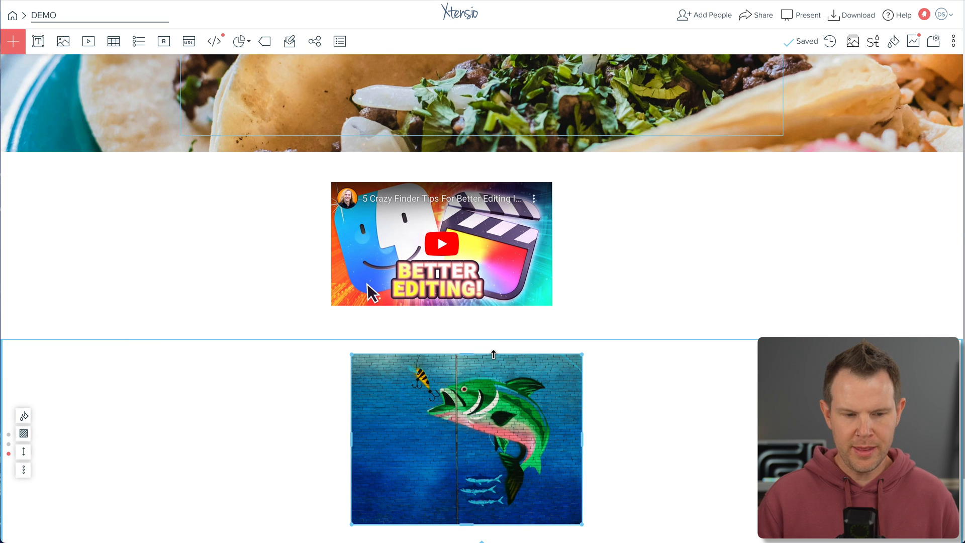
click(25, 436)
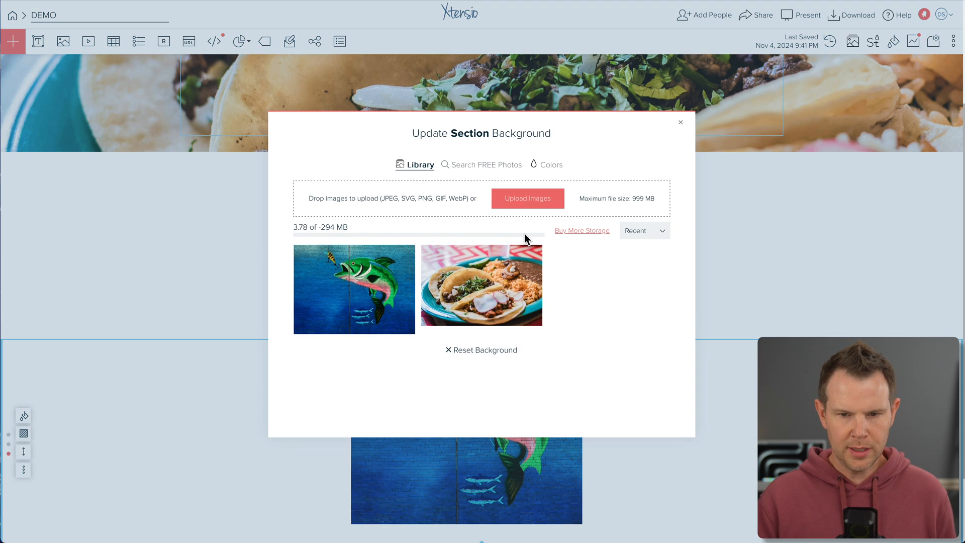
click(540, 165)
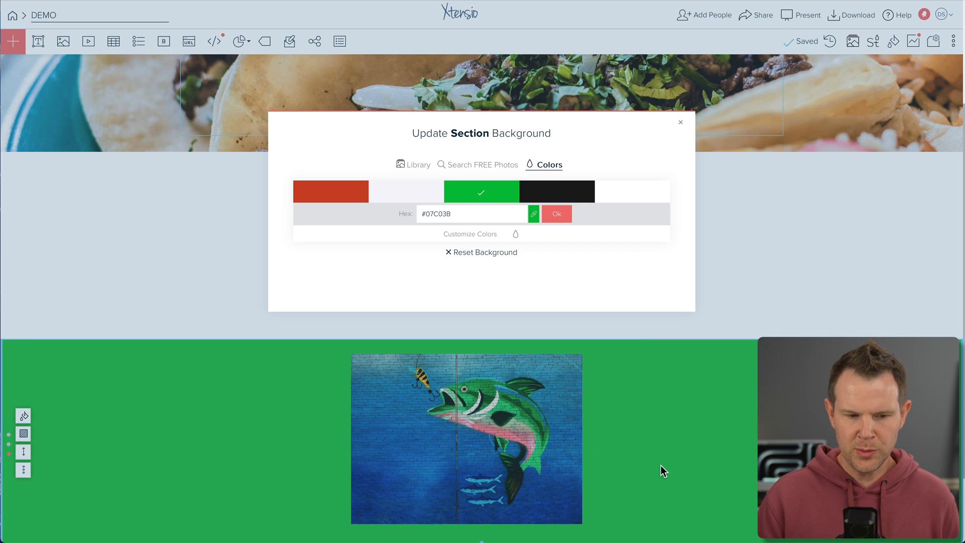
click(681, 125)
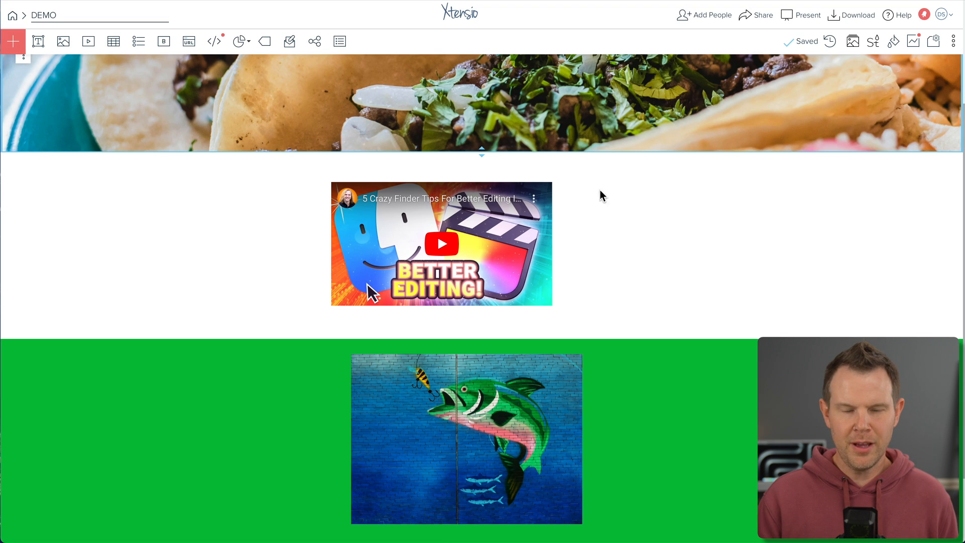
Step: Examine the module types available for adding to the folio and close the list without choosing one
scroll(596, 268, up, 2)
scroll(596, 270, down, 3)
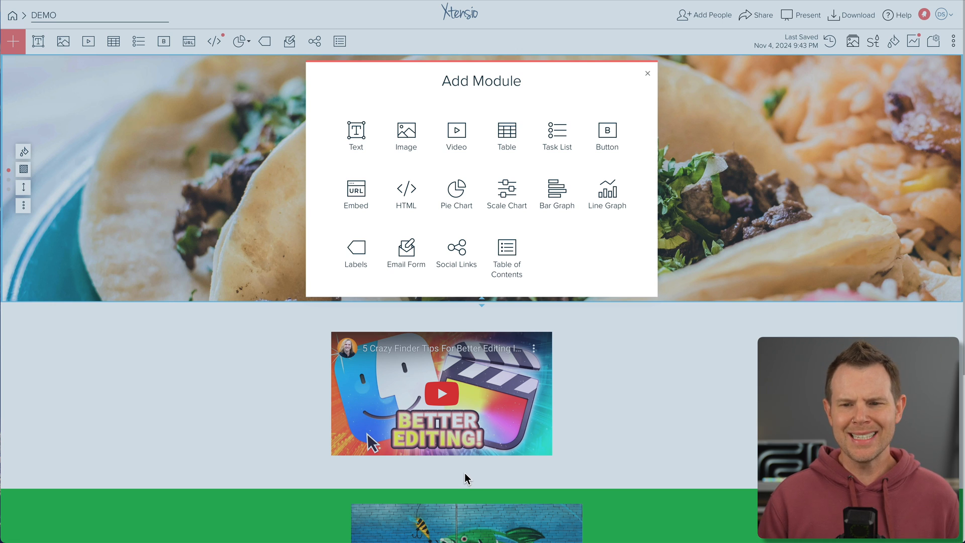
click(647, 73)
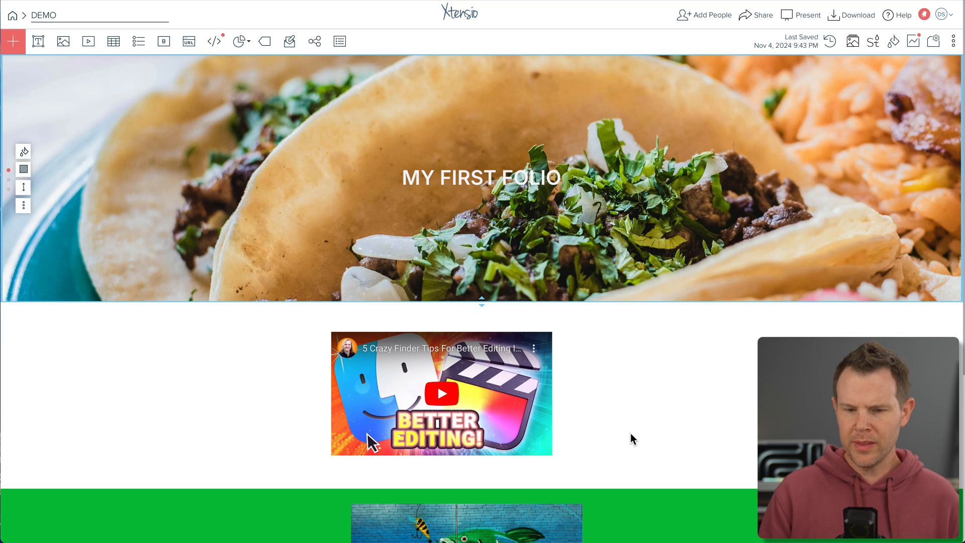
scroll(618, 427, down, 1)
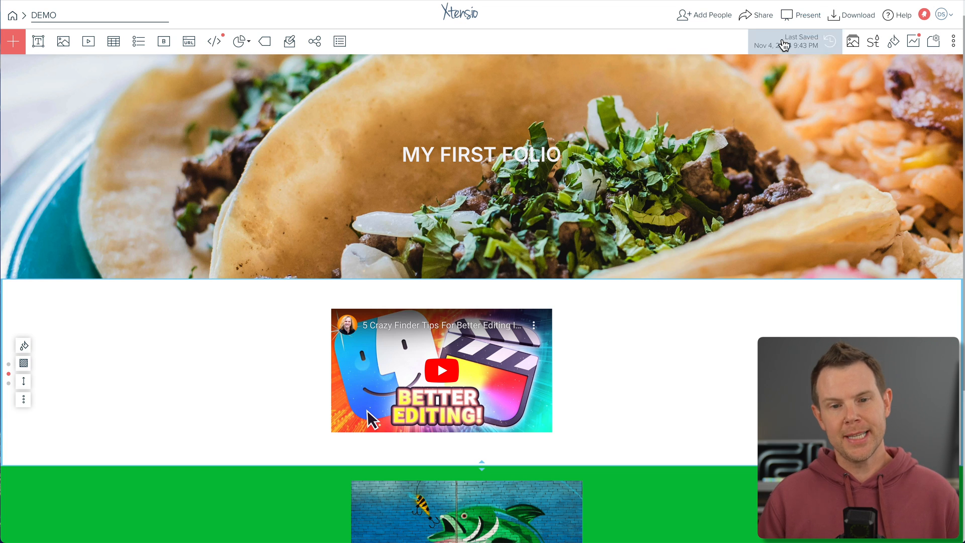
click(744, 154)
click(739, 306)
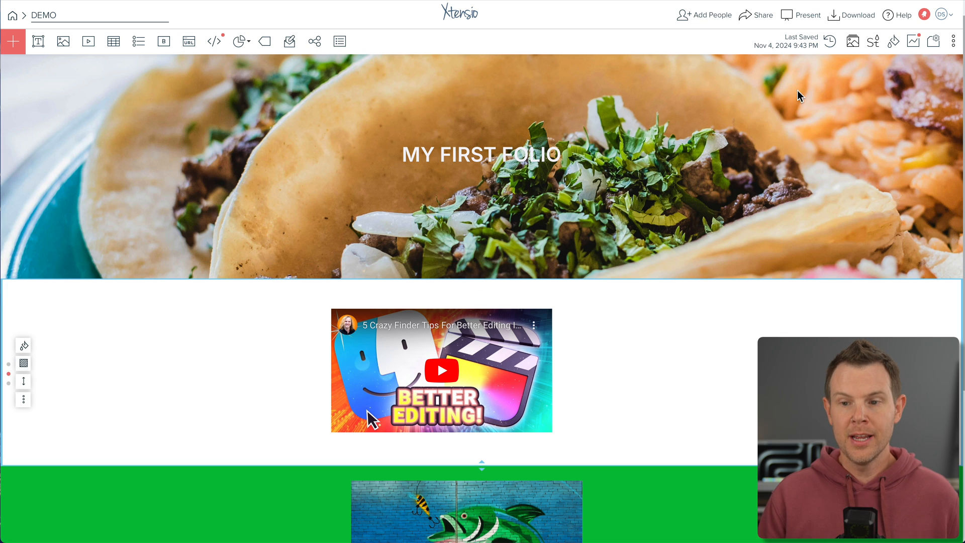
Step: Preview the folio as a presentation, going forward through all three sections and back to the first, and exit
click(805, 20)
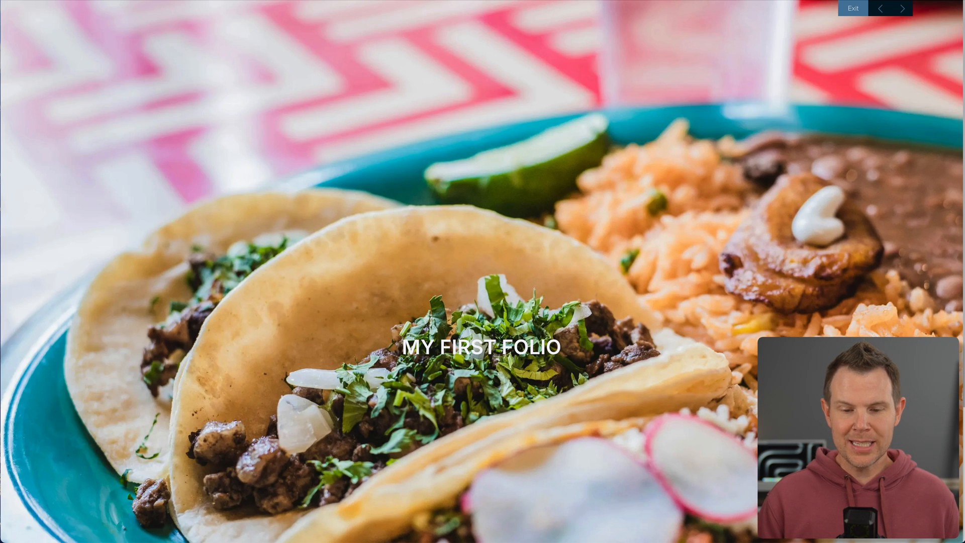
key(Right)
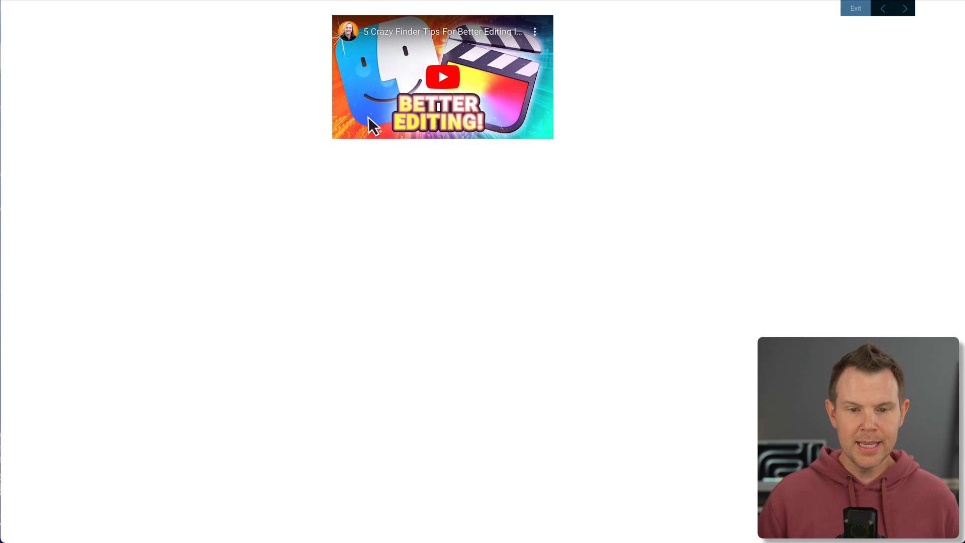
key(Right)
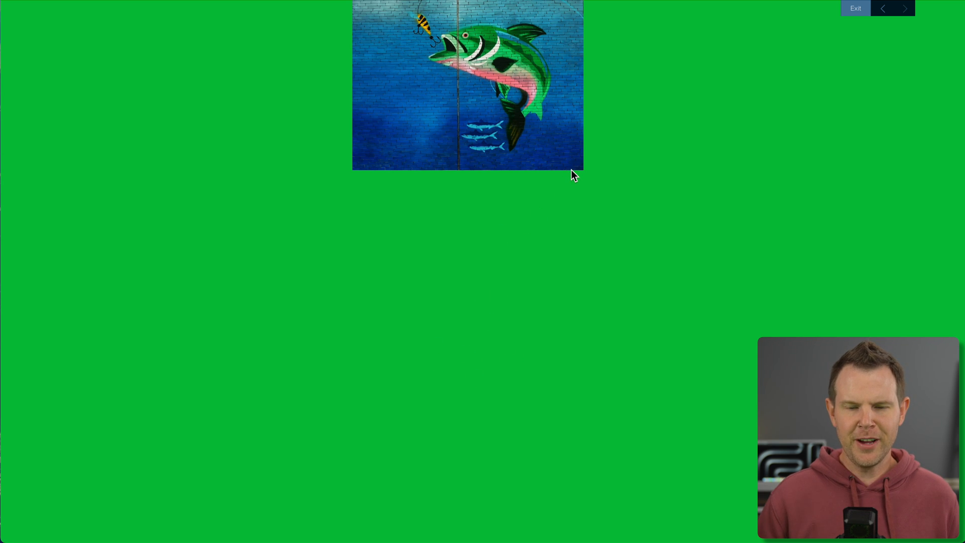
key(Left)
key(Left)
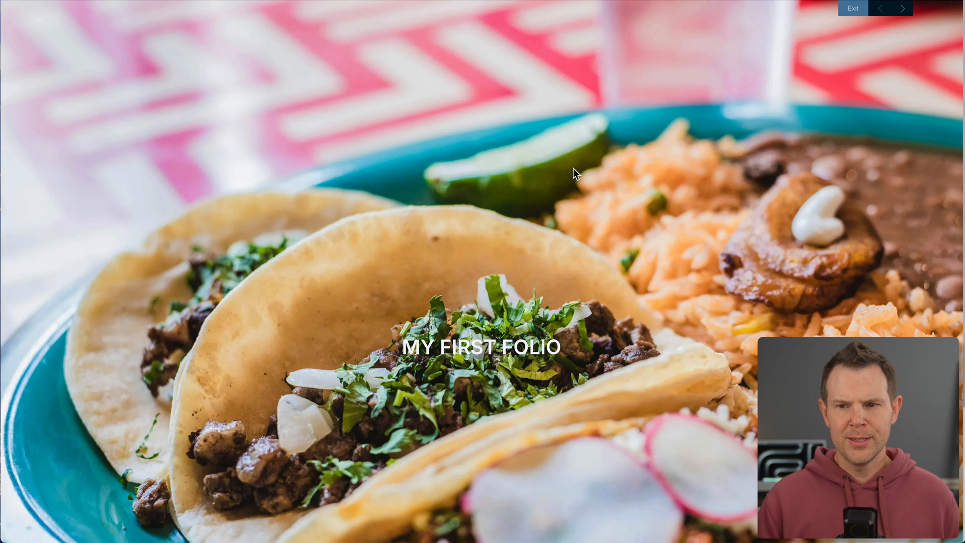
click(851, 9)
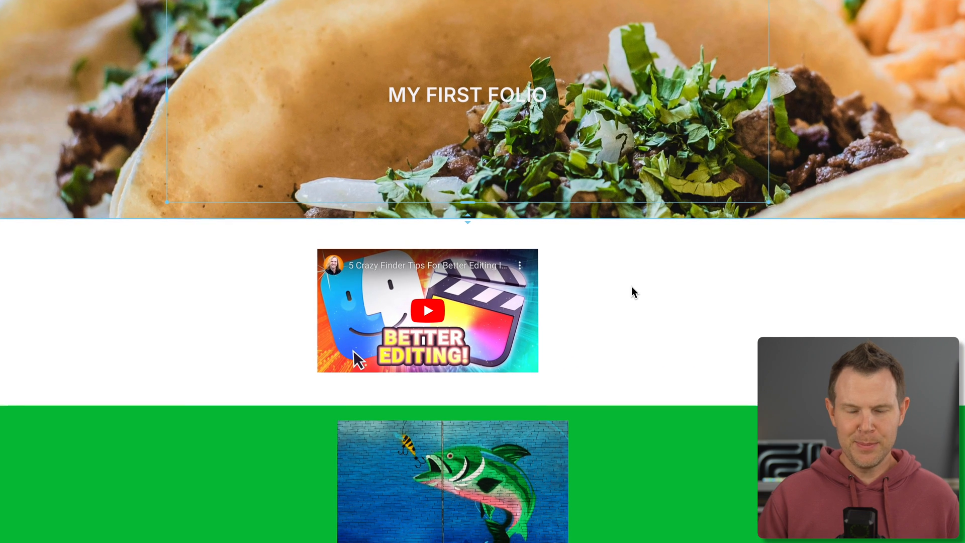
Step: Examine the pageless and paged layout options in the folio settings and close them
scroll(633, 288, down, 2)
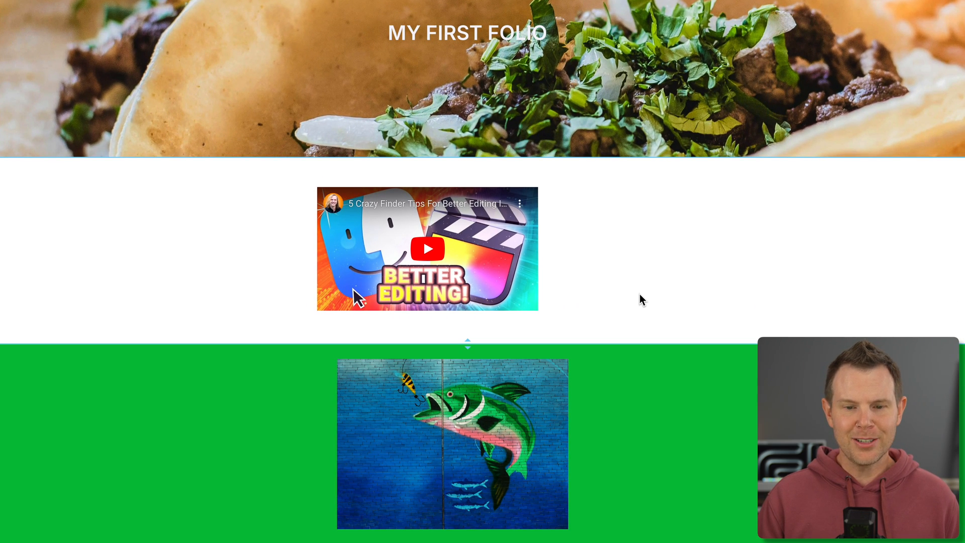
scroll(639, 294, up, 1)
scroll(639, 293, down, 3)
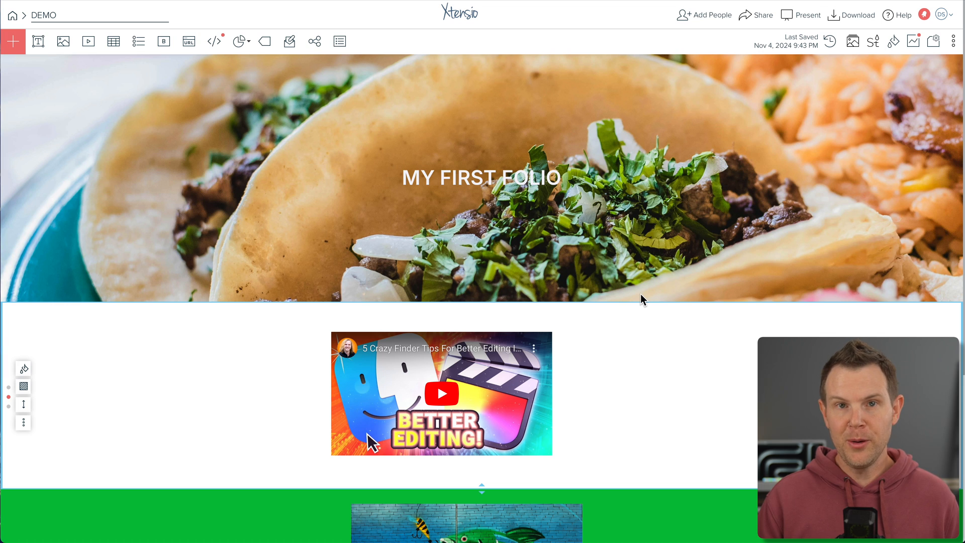
click(757, 156)
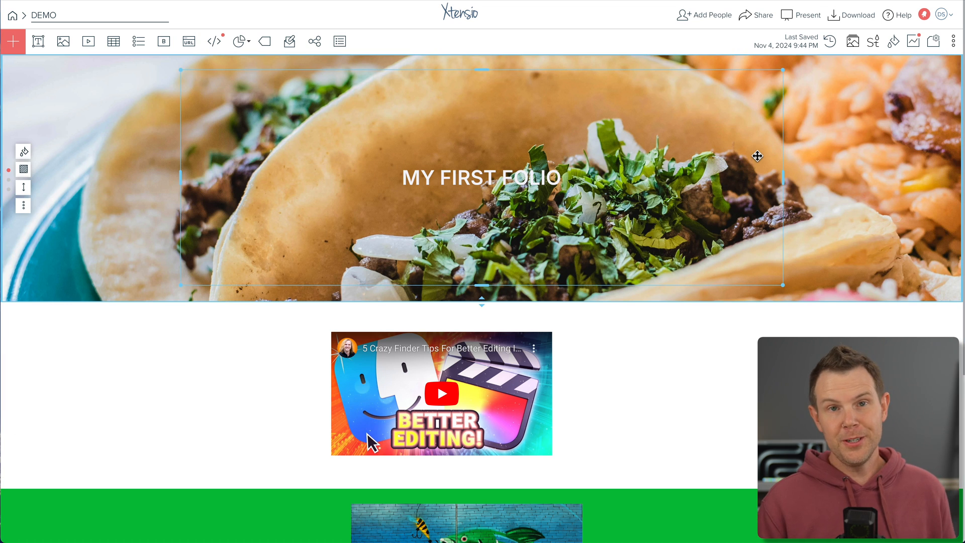
click(934, 45)
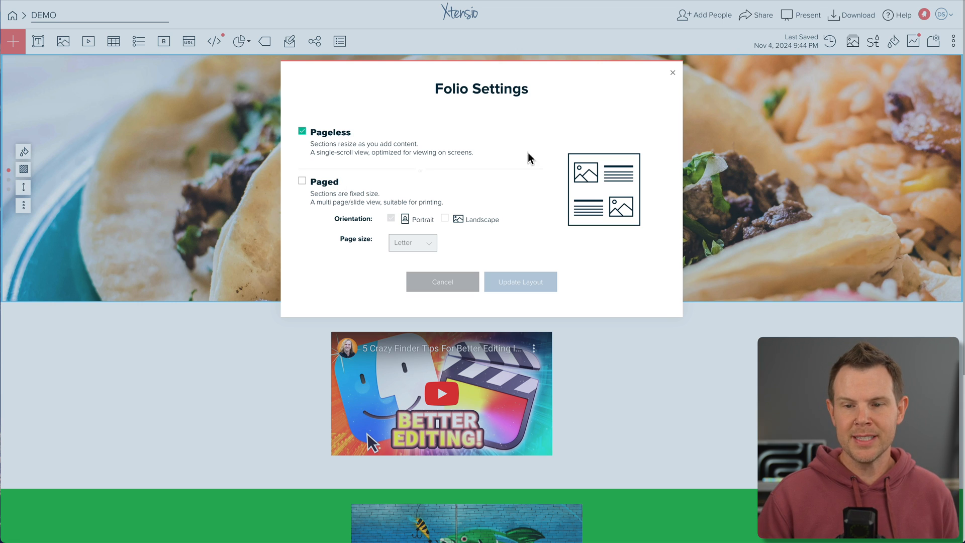
click(674, 75)
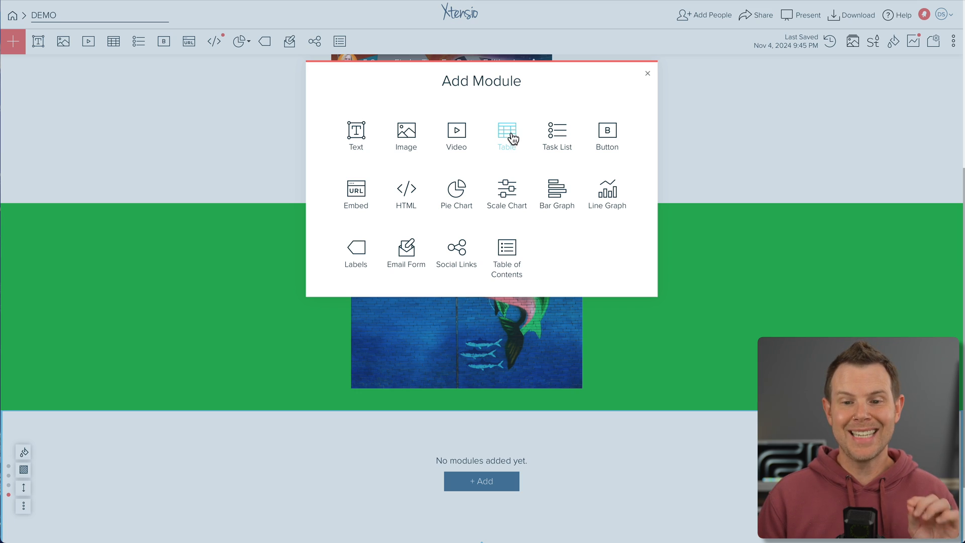
Step: Add a new section below the green fish section and insert a table module in it
click(512, 137)
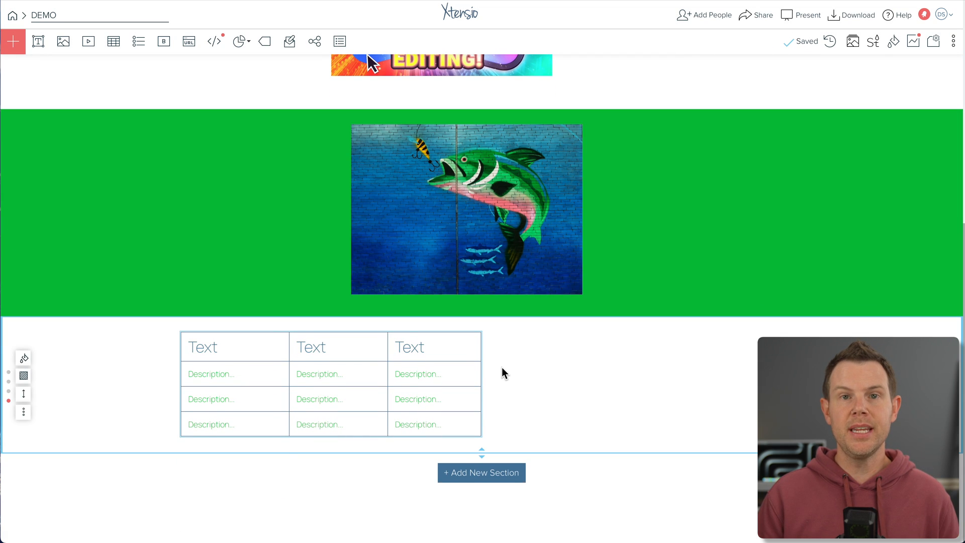
scroll(501, 366, up, 2)
scroll(582, 422, down, 2)
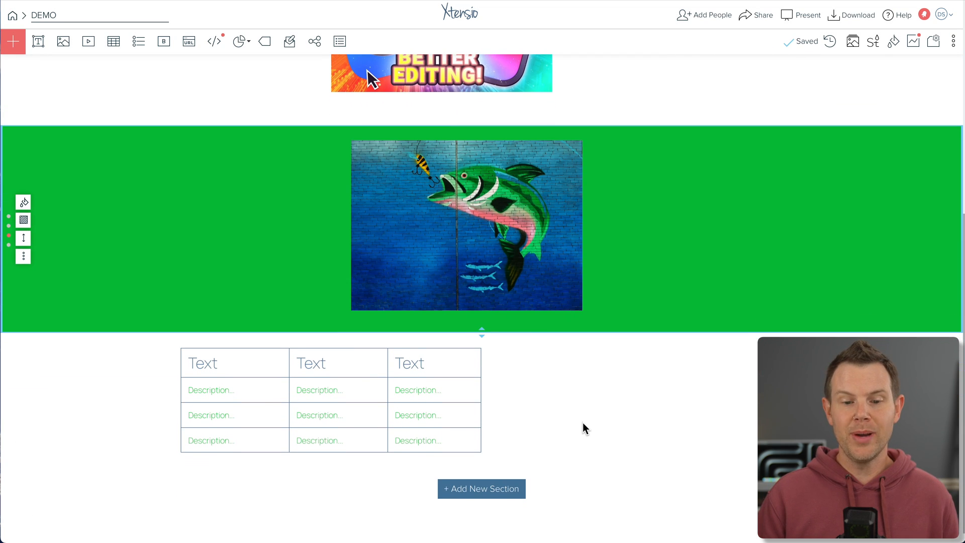
scroll(583, 422, up, 2)
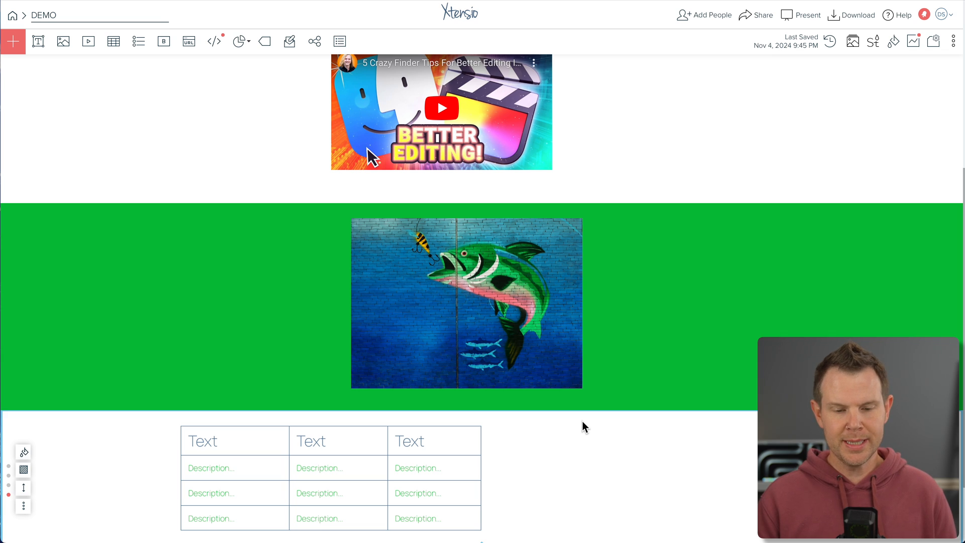
Step: Widen the table so it extends well past the fish image above and make its rows taller
scroll(582, 422, down, 2)
scroll(212, 394, up, 2)
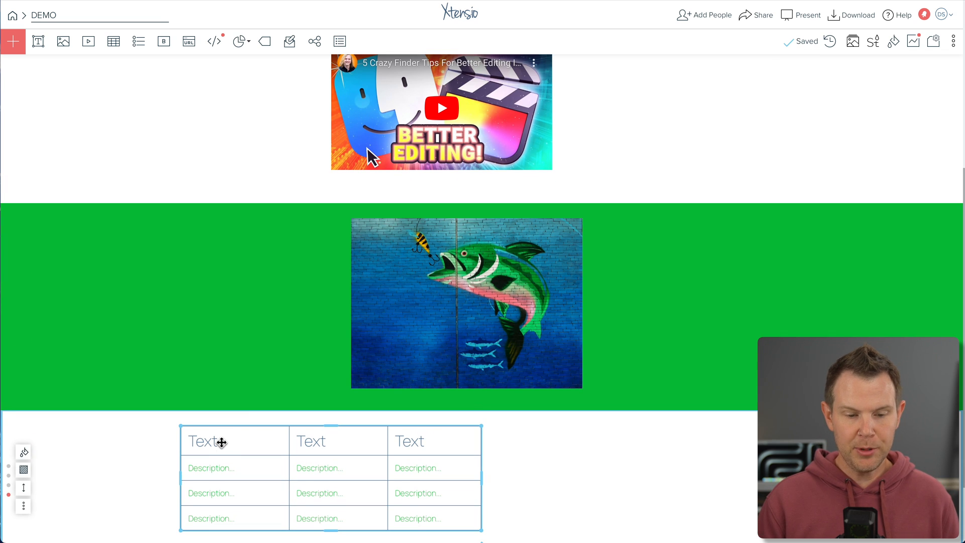
click(221, 442)
double_click(210, 441)
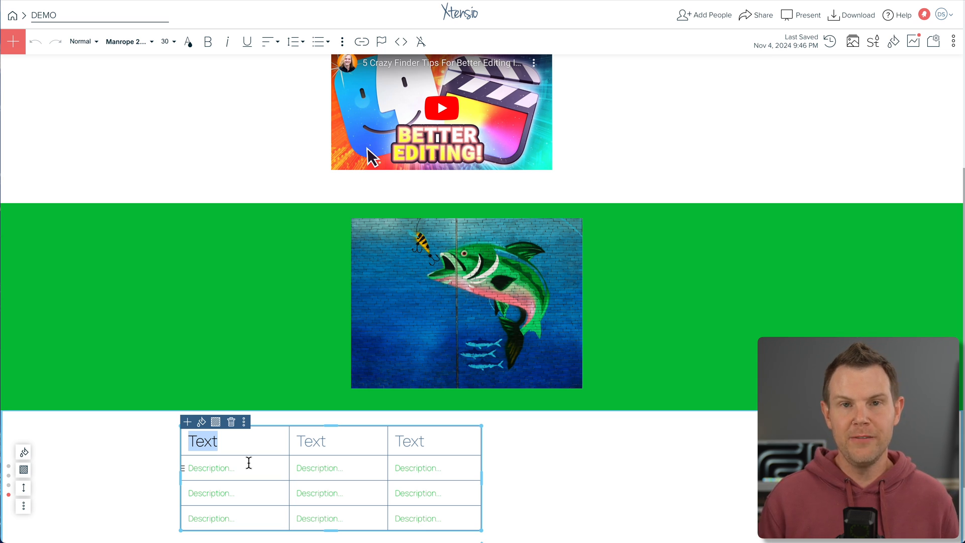
drag(632, 364, 753, 359)
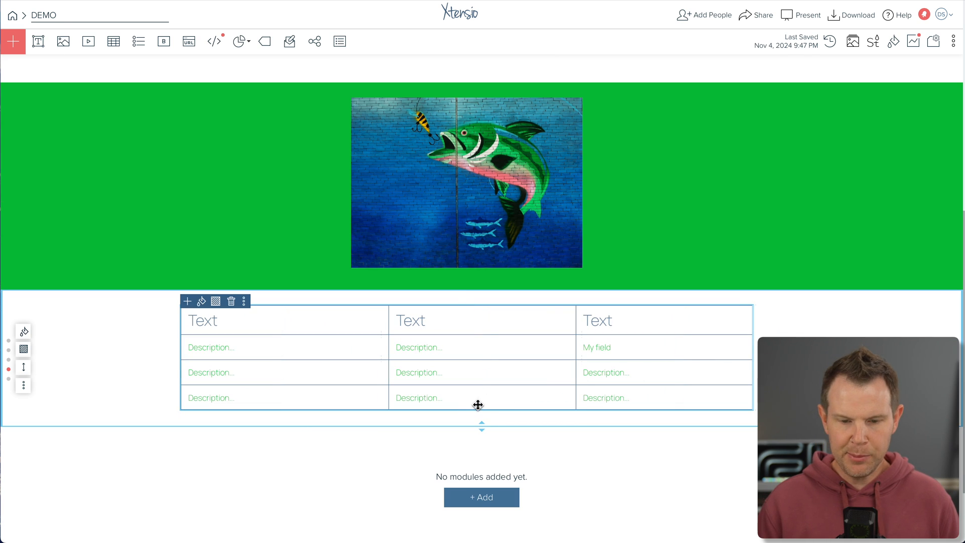
drag(463, 409, 470, 465)
Step: Add checkmarks, ratings and labels columns to the table, and tick and untick the first row's checkbox
click(187, 301)
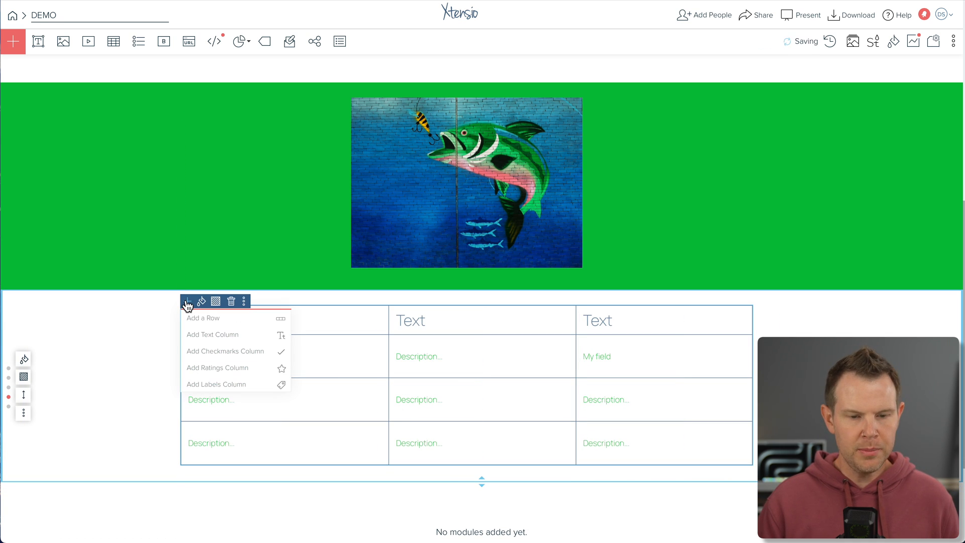
click(205, 385)
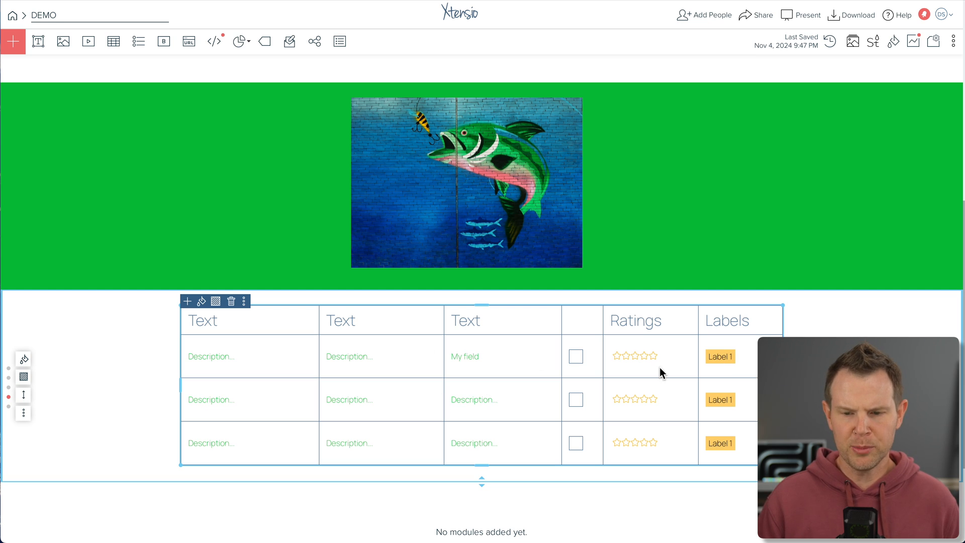
click(580, 358)
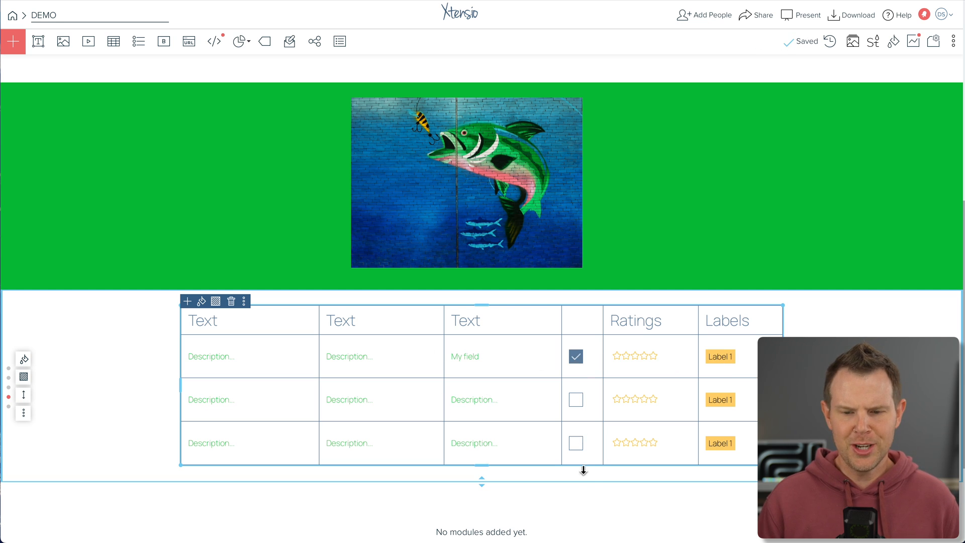
click(580, 357)
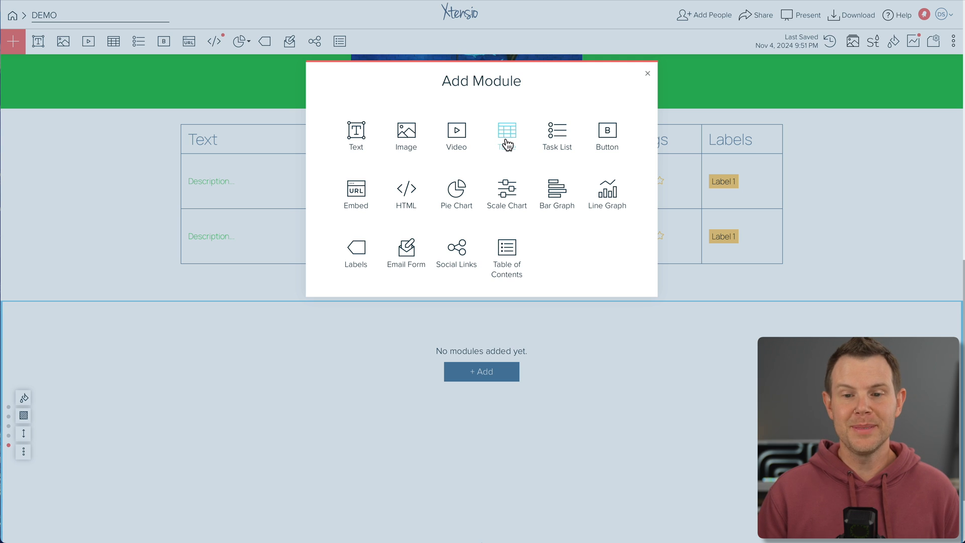
Step: Insert a task list module in the empty section below the table and add a sixth item to it
click(559, 134)
scroll(430, 257, up, 2)
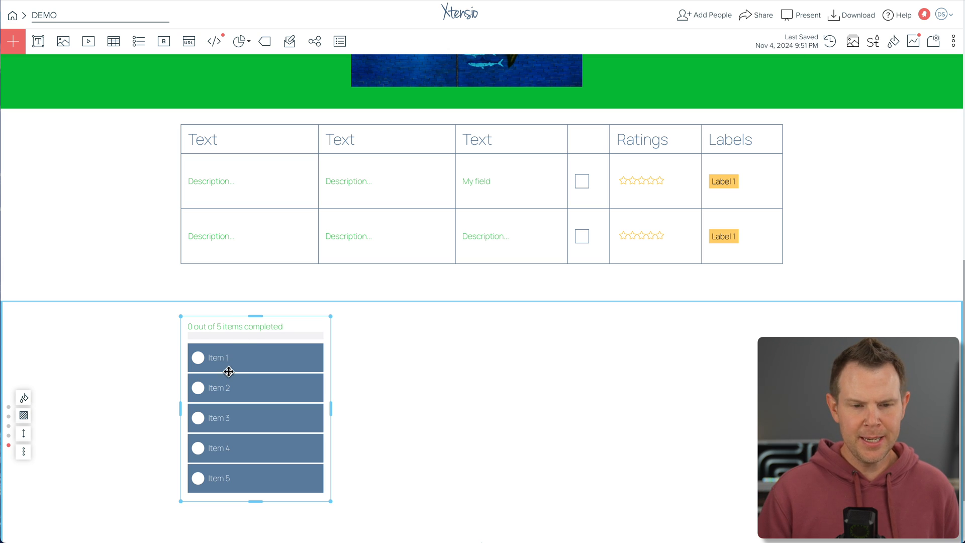
click(208, 341)
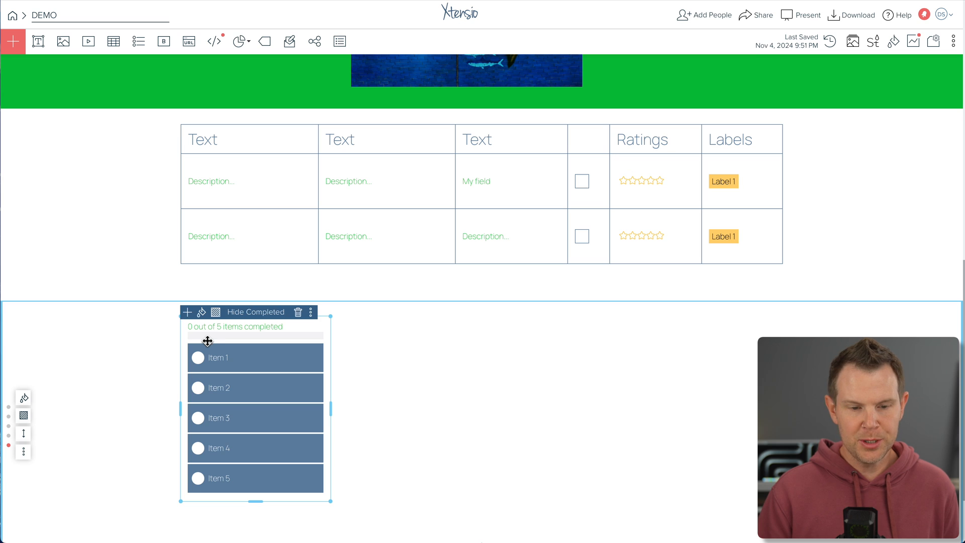
click(188, 313)
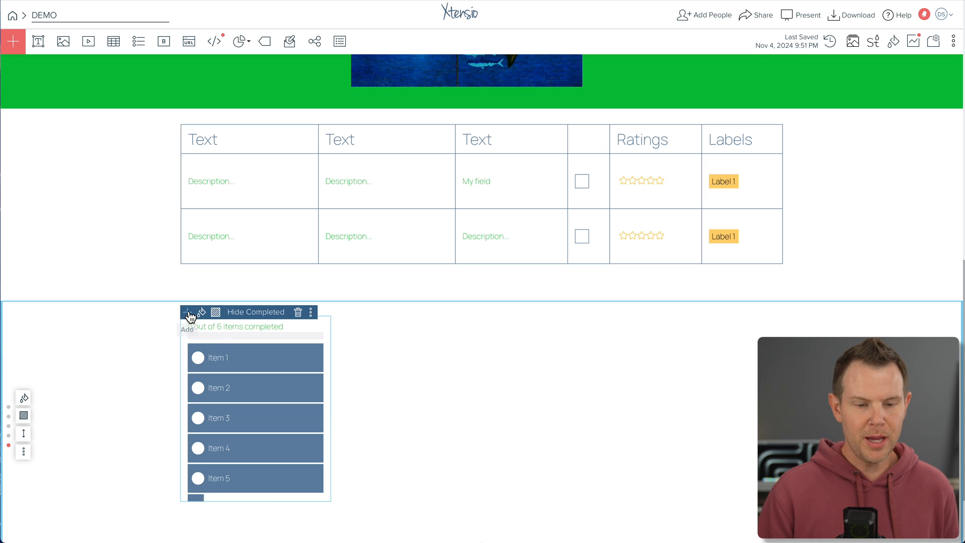
Step: Set the status of Item 1 to Next, Item 2 to In Progress and Item 3 to Completed
click(219, 358)
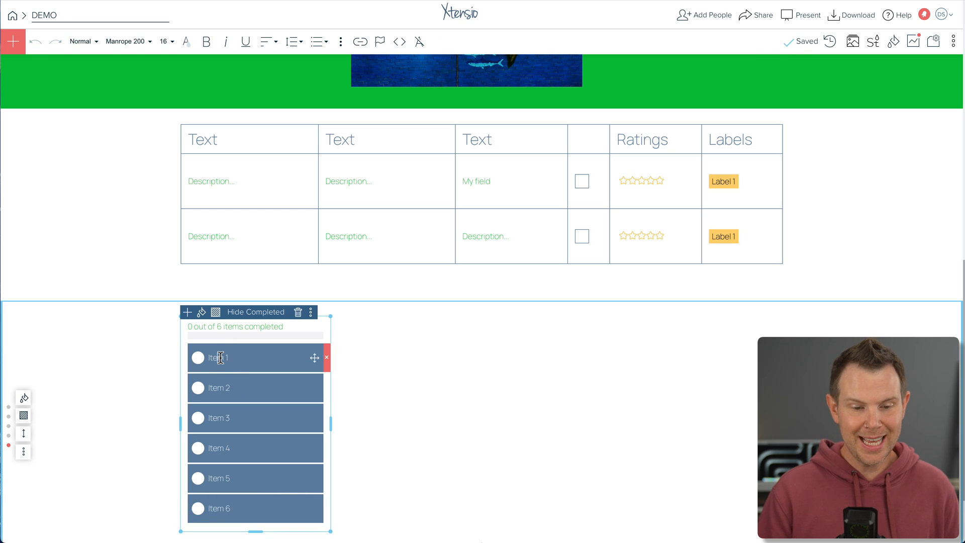
click(198, 358)
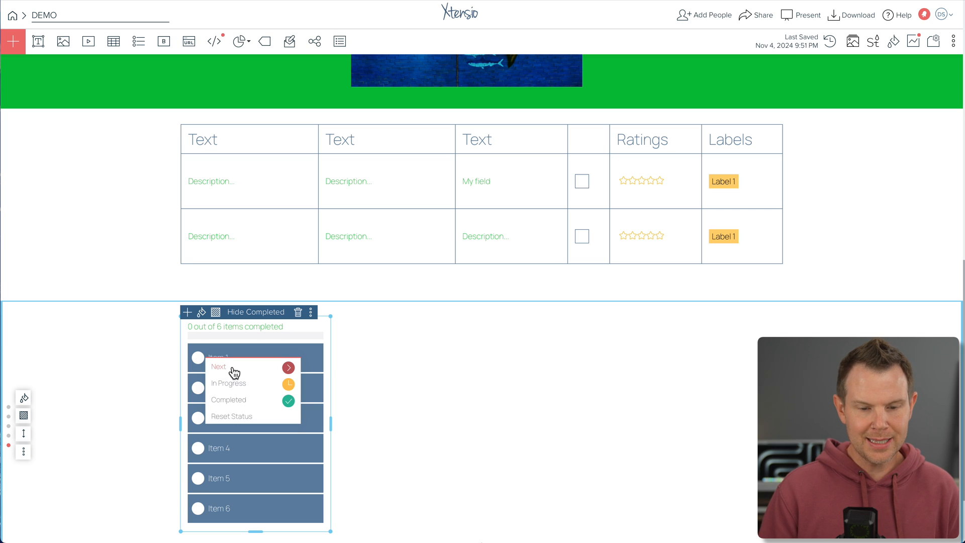
click(234, 372)
click(198, 388)
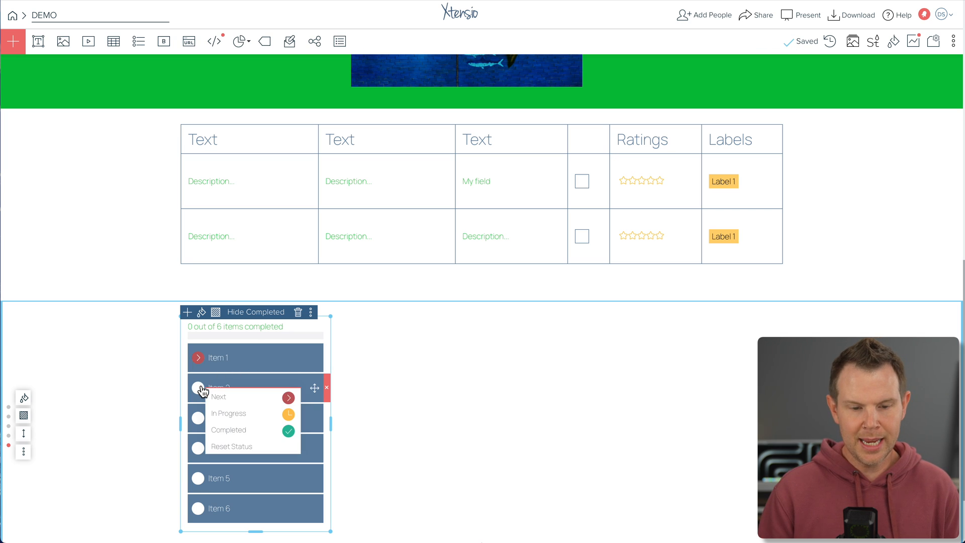
click(246, 420)
click(199, 420)
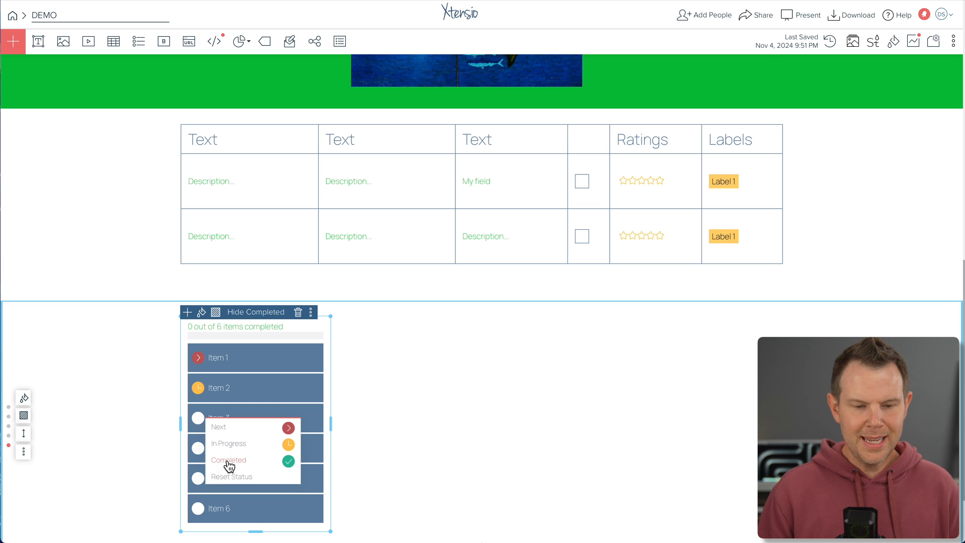
click(229, 461)
Step: Reset the status of Item 3 and rename the item as "Get stuff done"
click(198, 419)
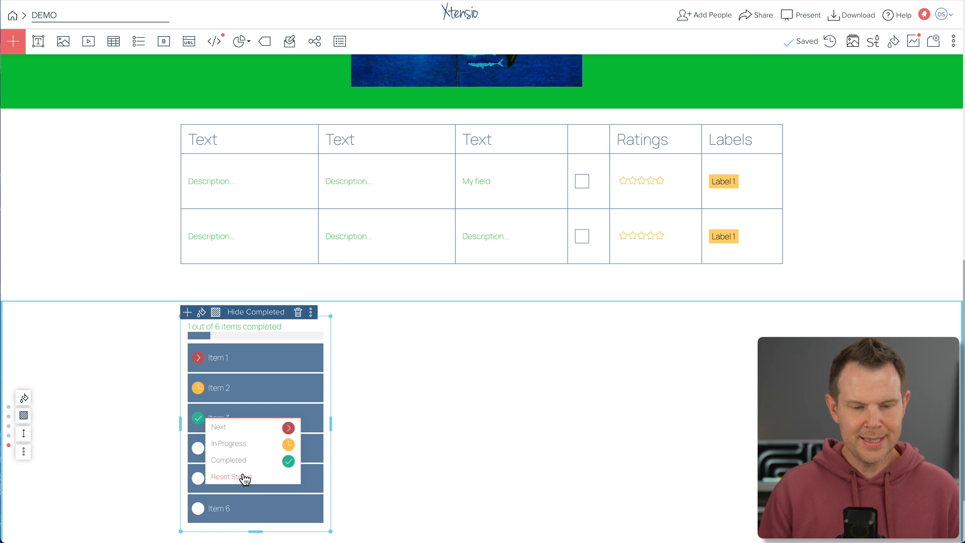
click(244, 476)
triple_click(289, 424)
key(BackSpace)
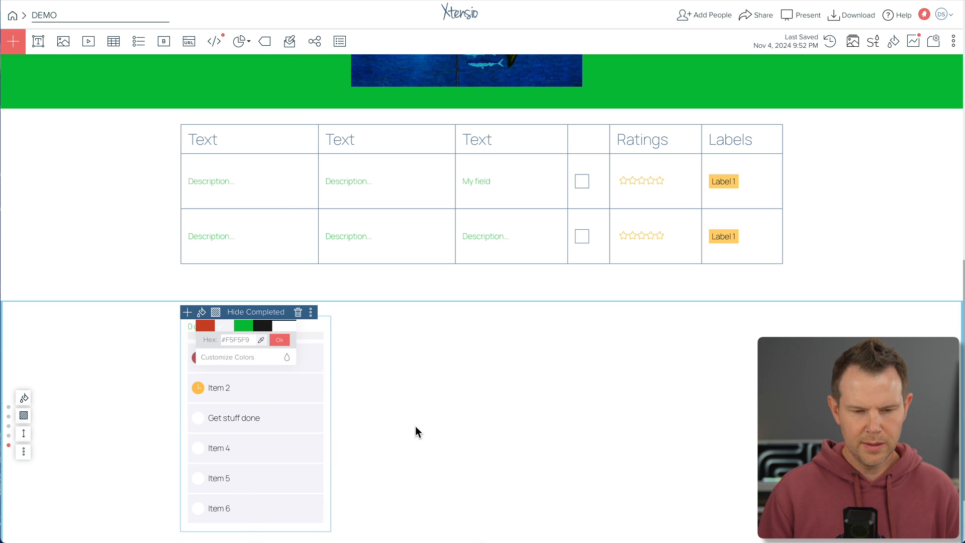
Step: Try green #07C03B as the task list's module background and change it to black
click(500, 195)
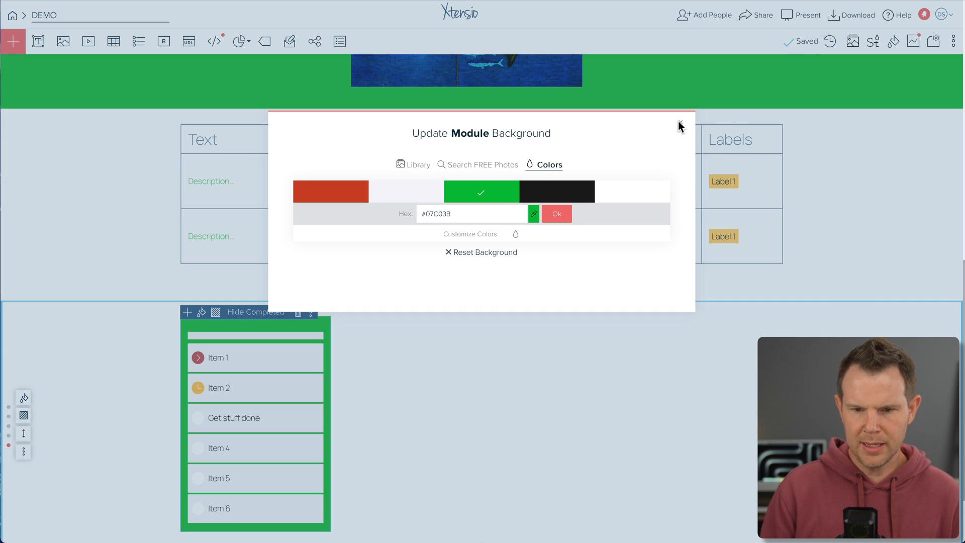
click(679, 123)
click(261, 371)
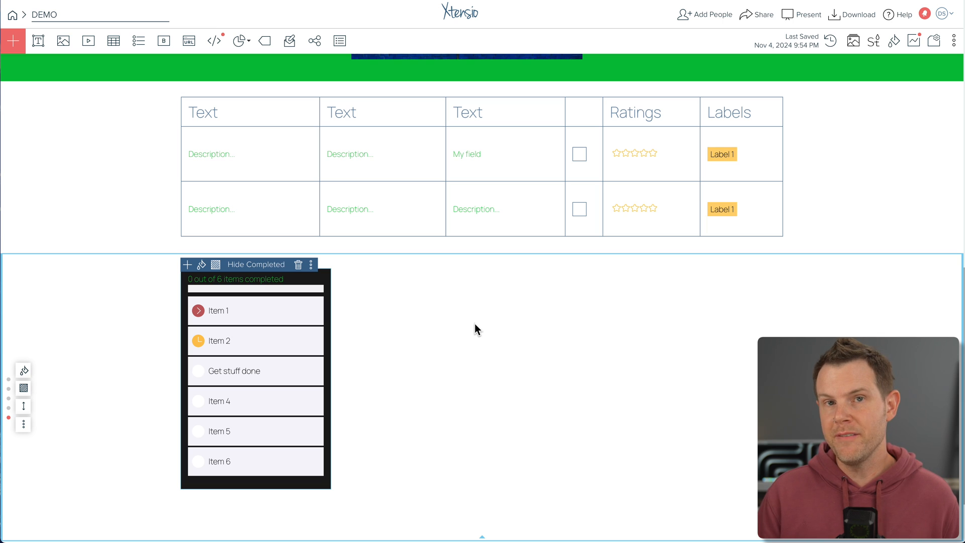
Step: Duplicate the task list module and place the copy beside the original
click(311, 264)
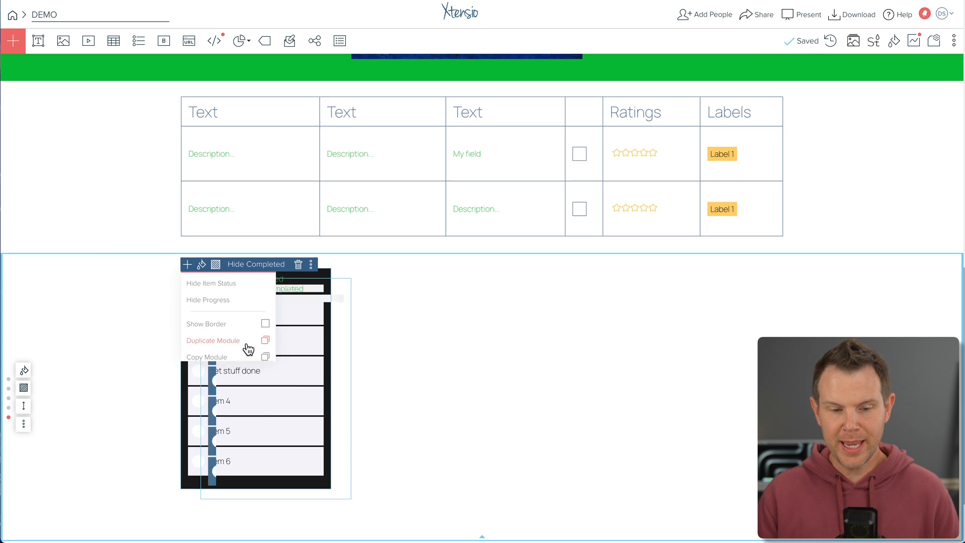
click(246, 345)
drag(278, 198, 433, 199)
Step: Duplicate the fish image in the green section and arrange the two images side by side
scroll(620, 340, up, 3)
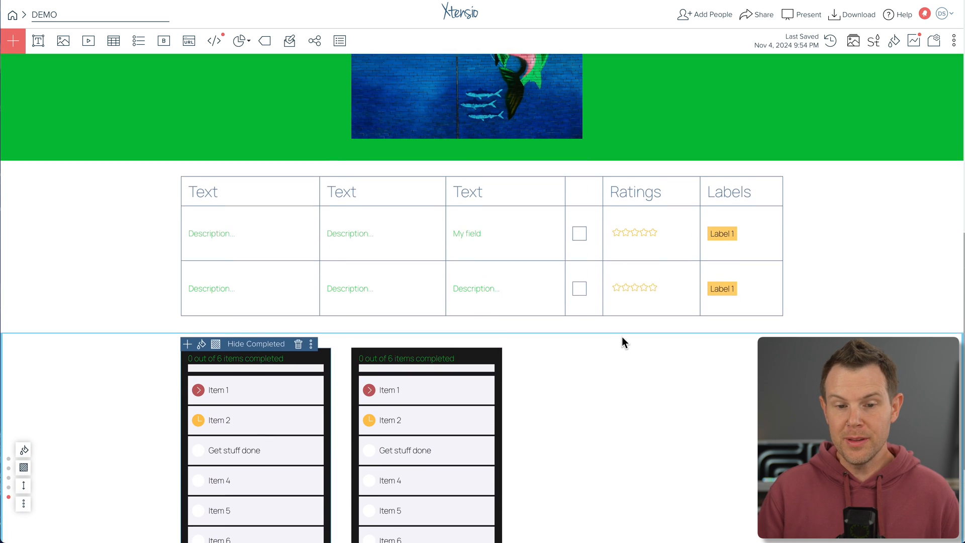
scroll(620, 337, up, 5)
click(505, 180)
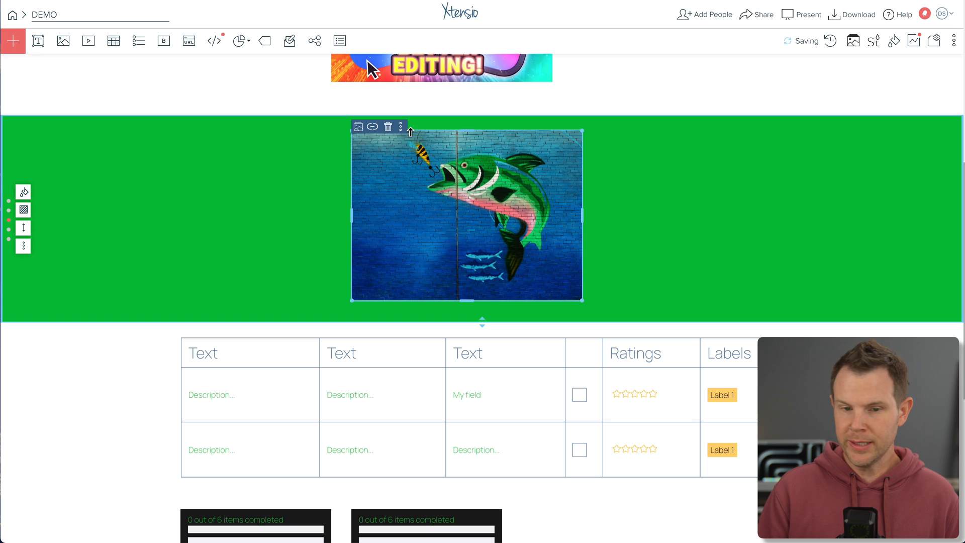
click(401, 126)
click(396, 192)
drag(598, 201, 742, 179)
drag(552, 162, 305, 161)
click(648, 146)
drag(649, 146, 578, 155)
drag(351, 143, 374, 146)
Step: Move the "Get stuff done" item from the duplicated task list into the original task list
scroll(534, 348, down, 6)
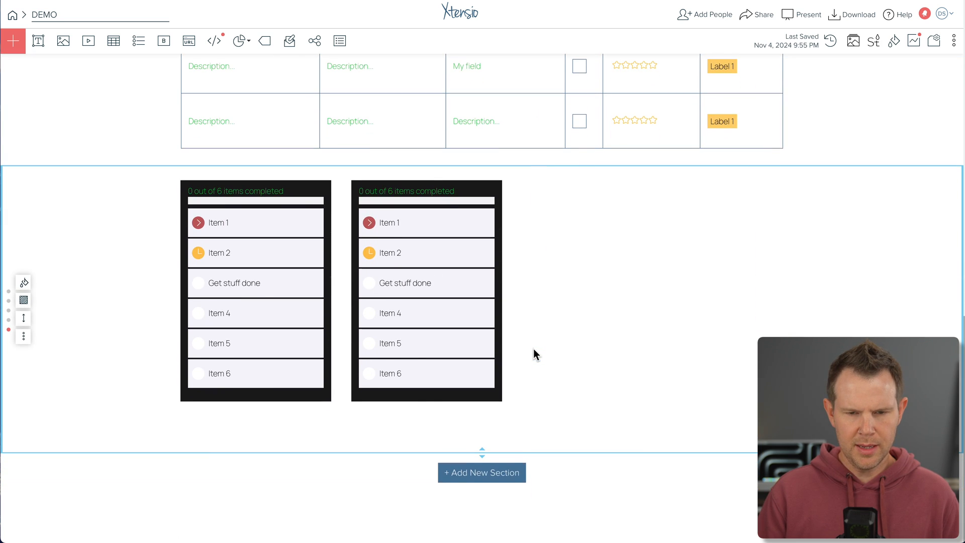
click(485, 283)
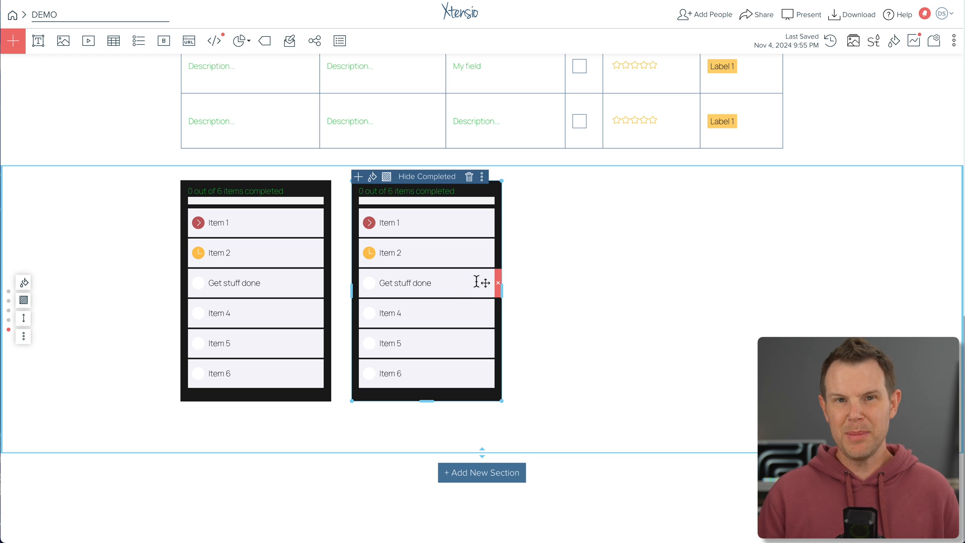
drag(486, 284, 297, 319)
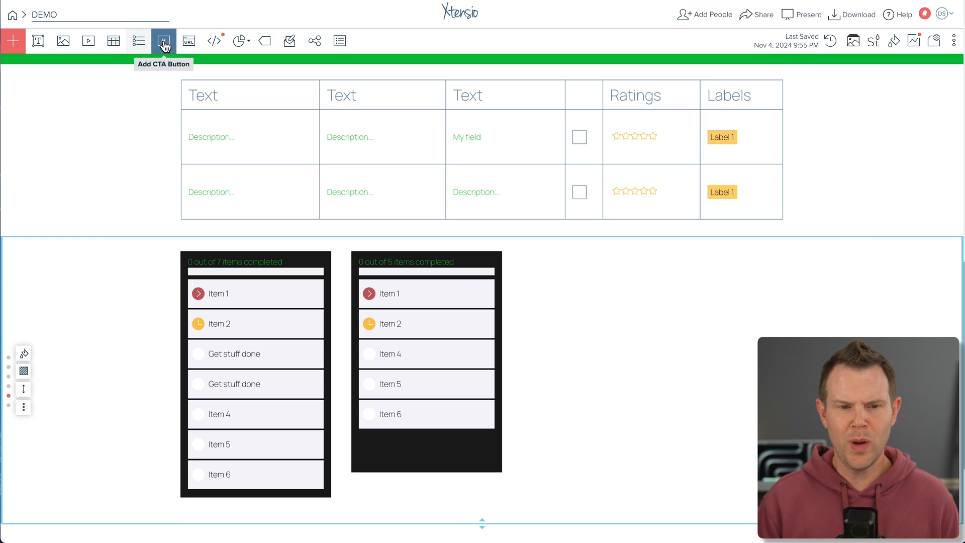
mouse_move(13, 41)
click(24, 70)
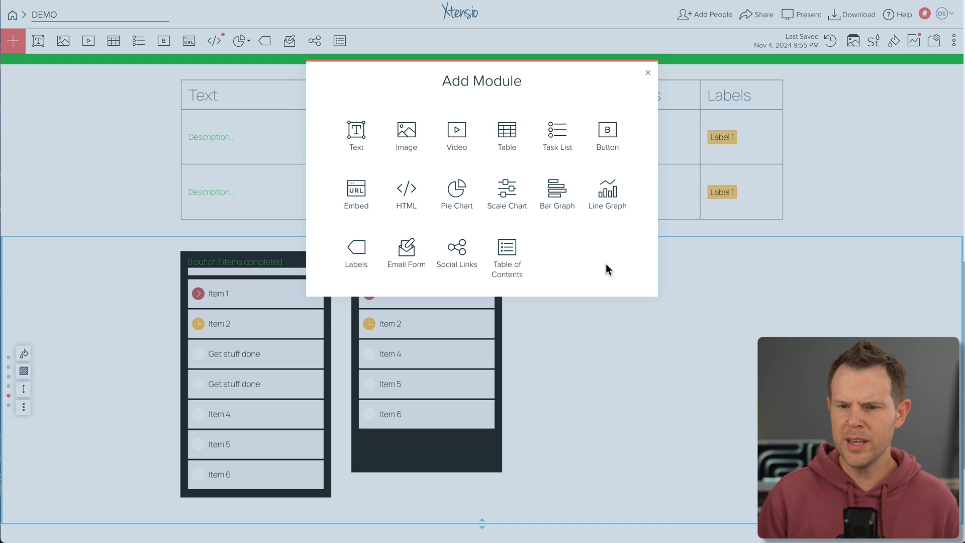
click(648, 76)
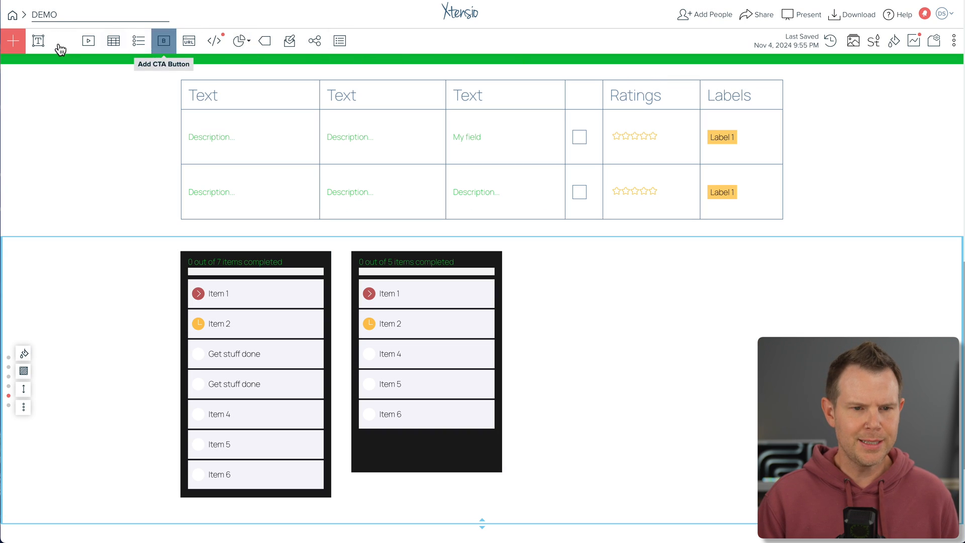
Step: Insert a green #07C03B CTA button reading "Click me!" that links to google.com in a new tab
click(165, 42)
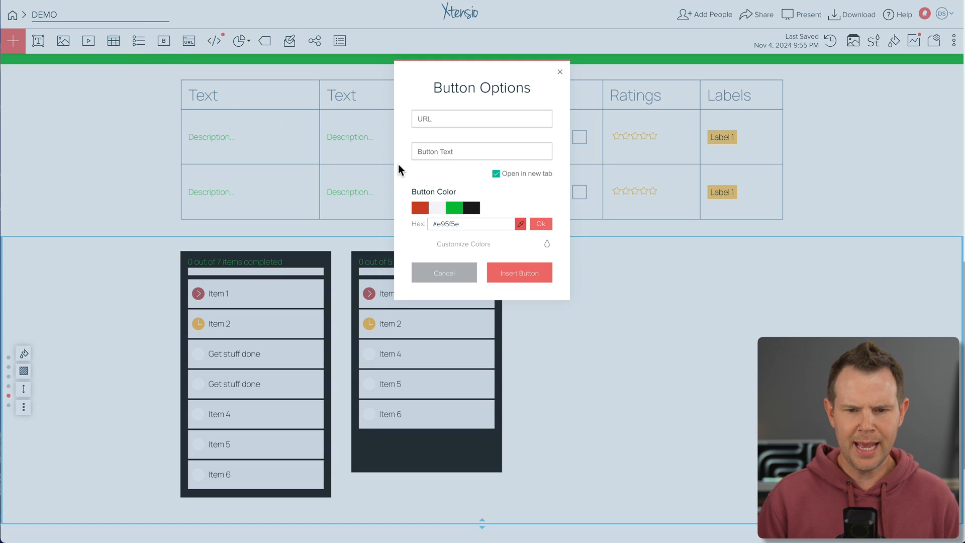
click(459, 119)
text(google.com)
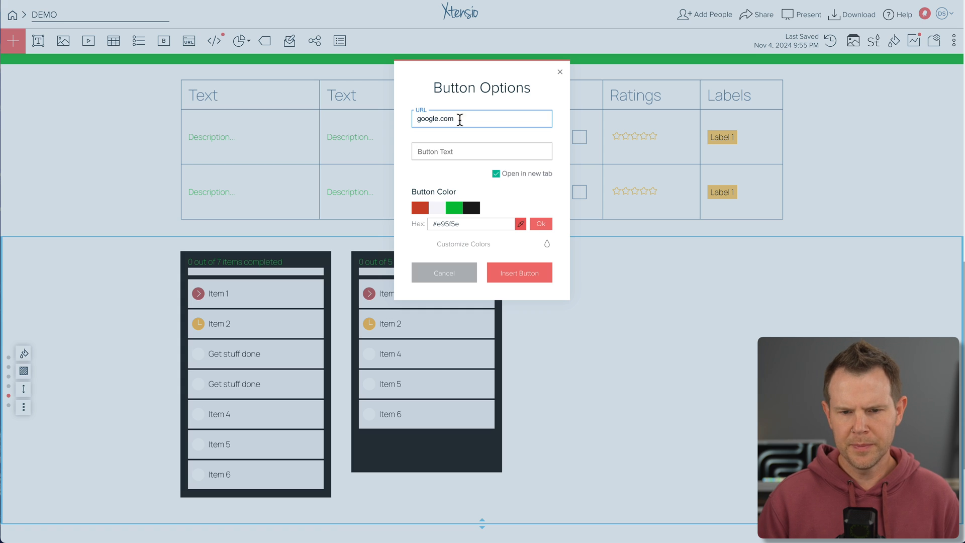
key(Tab)
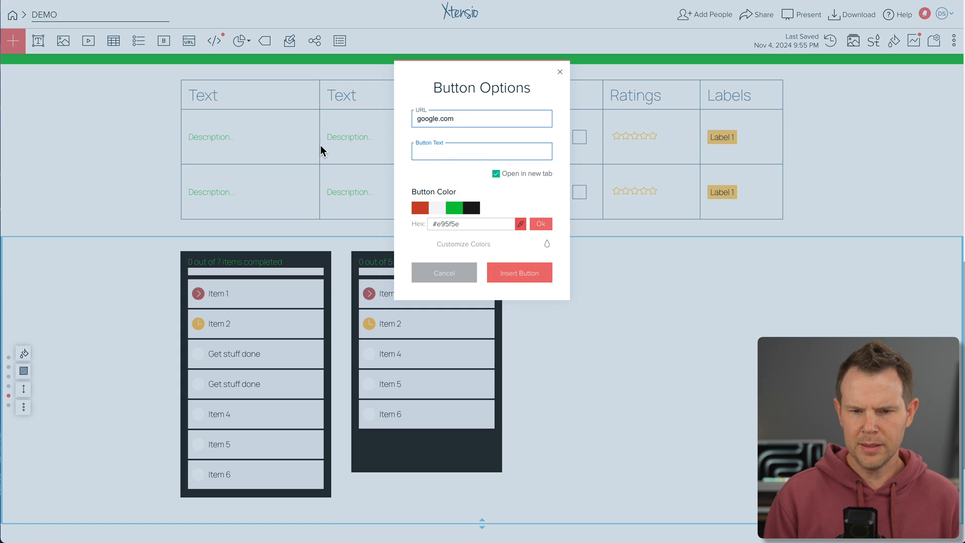
text(Click me!)
click(453, 207)
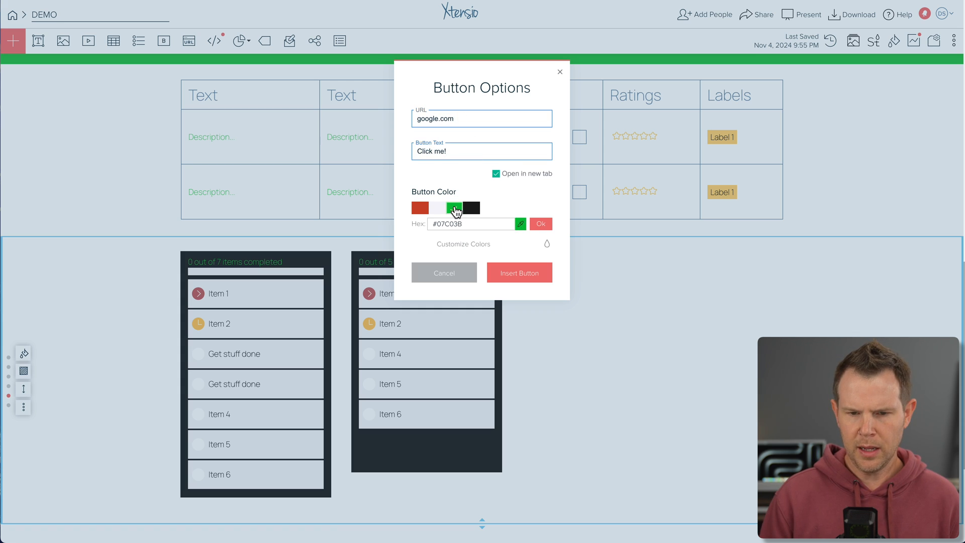
click(533, 275)
Step: Place the "Click me!" button, enlarged, in the free space beside the two task lists and open its link
scroll(581, 286, down, 4)
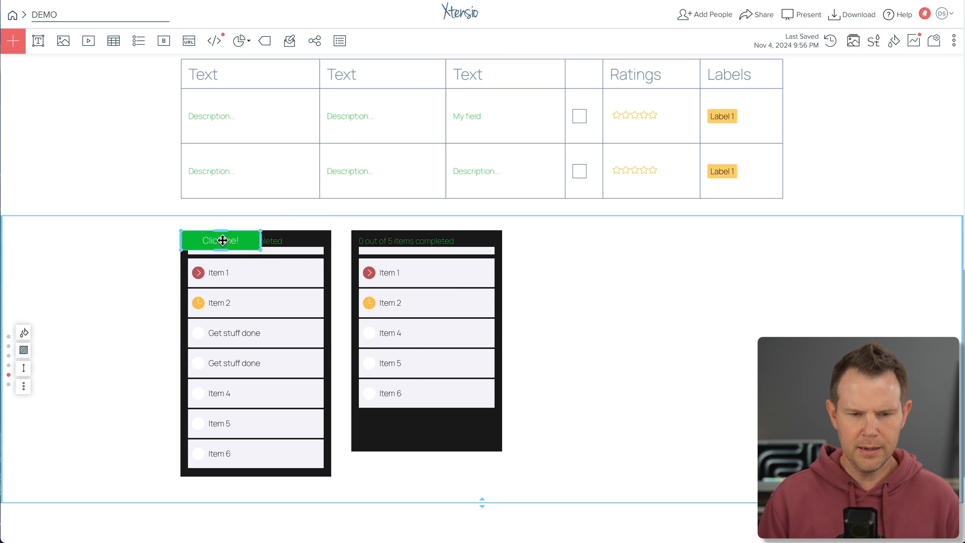
drag(222, 240, 702, 336)
click(660, 316)
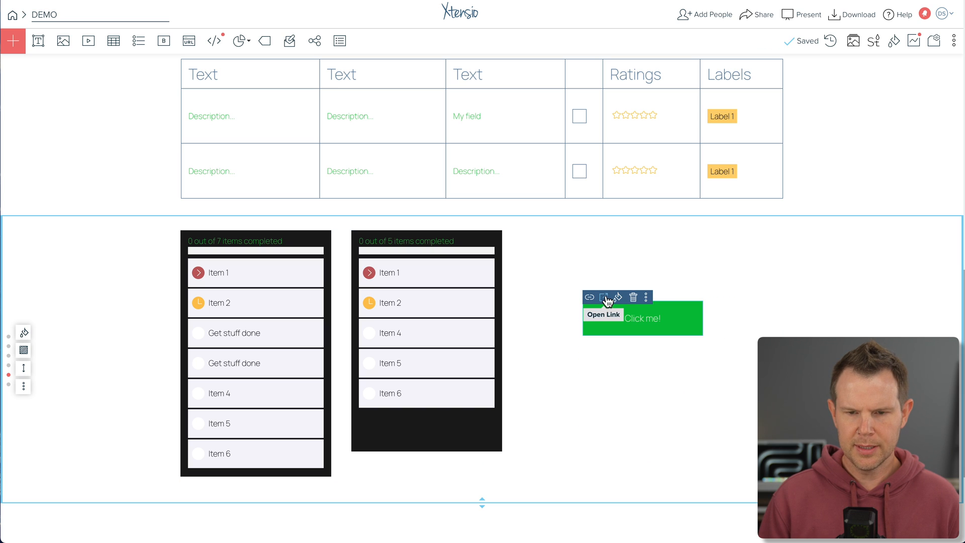
click(605, 297)
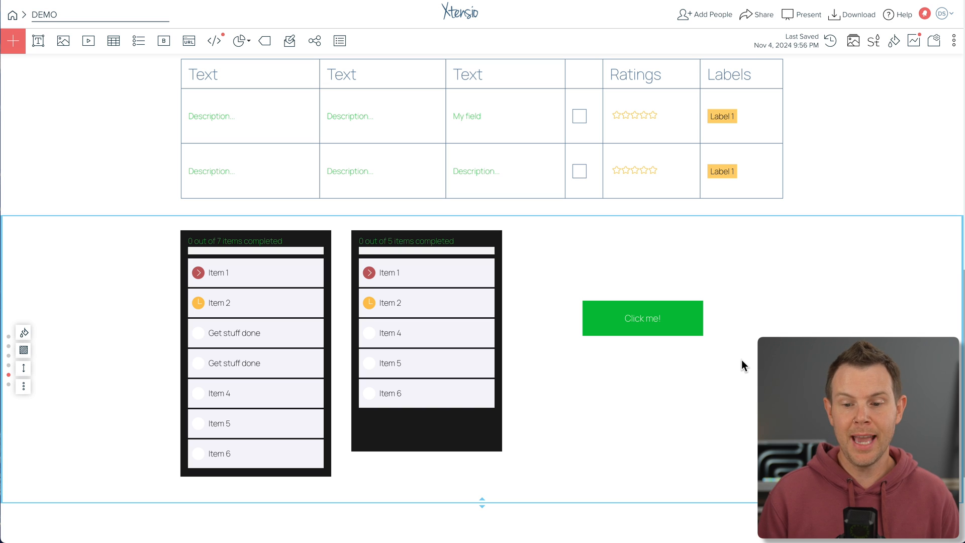
click(676, 317)
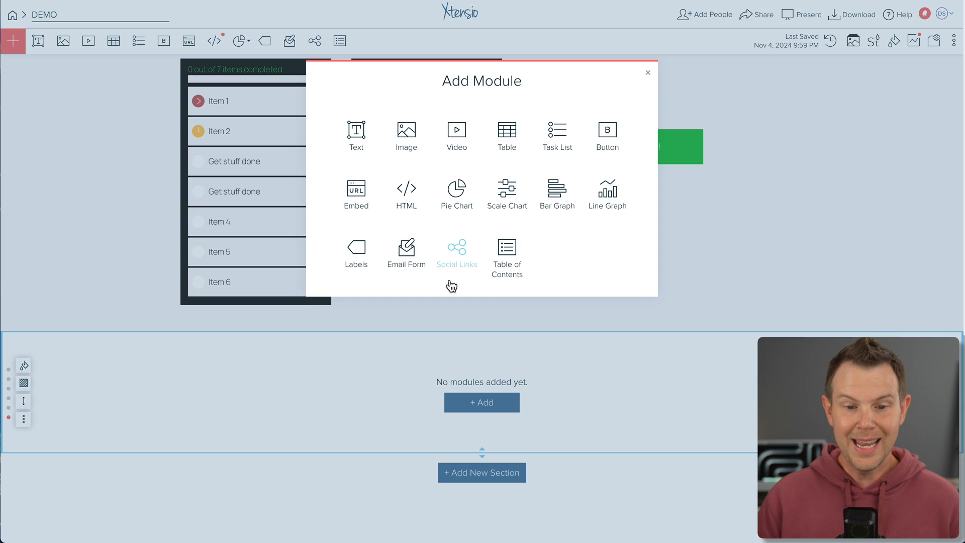
Step: Embed the MN Hockey Magazine "Kirill The Megastar" post from X in the new section, using its copied link and the hockey player cover image
click(353, 201)
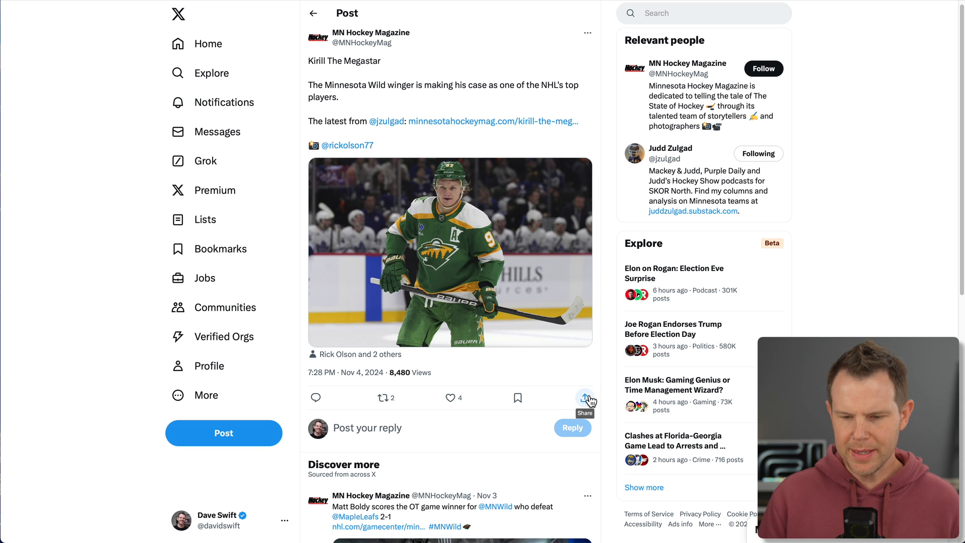
click(586, 398)
click(528, 397)
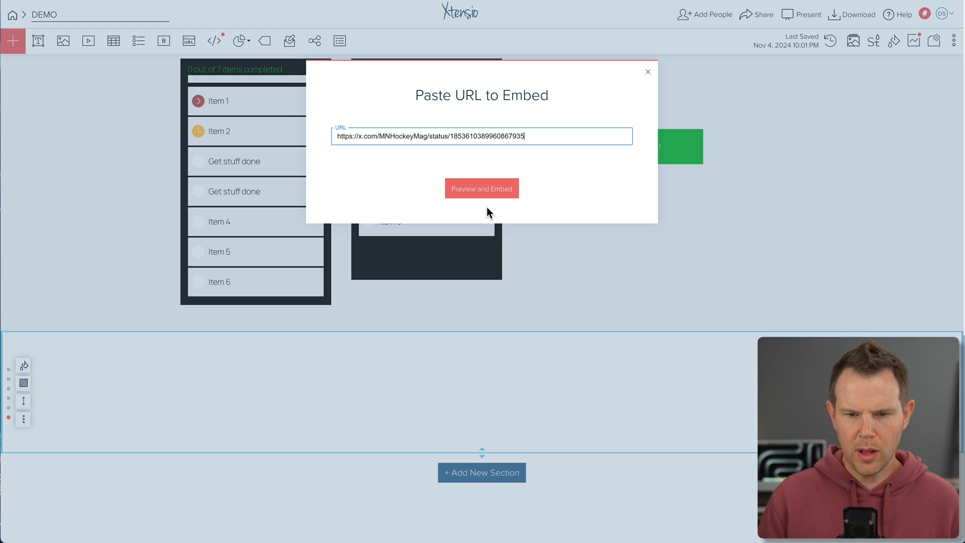
click(480, 193)
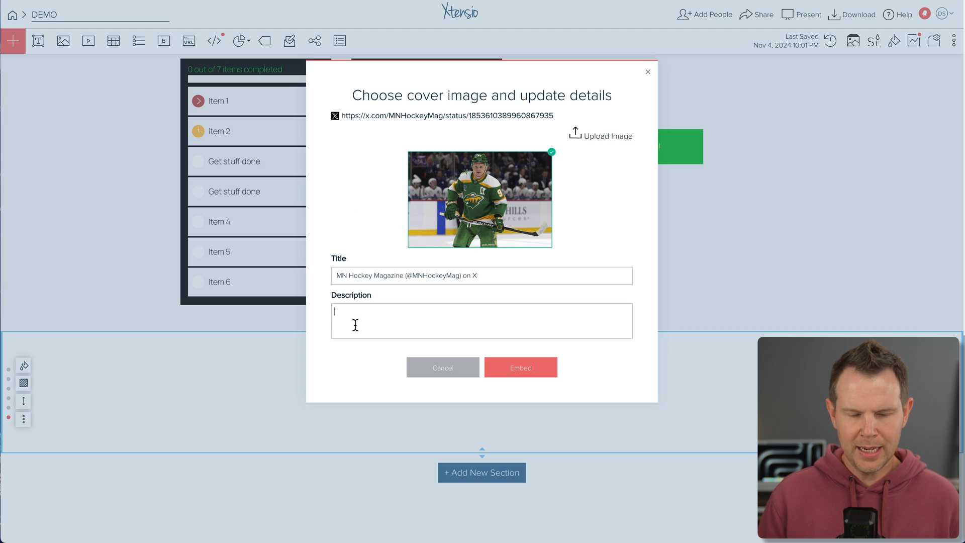
click(514, 367)
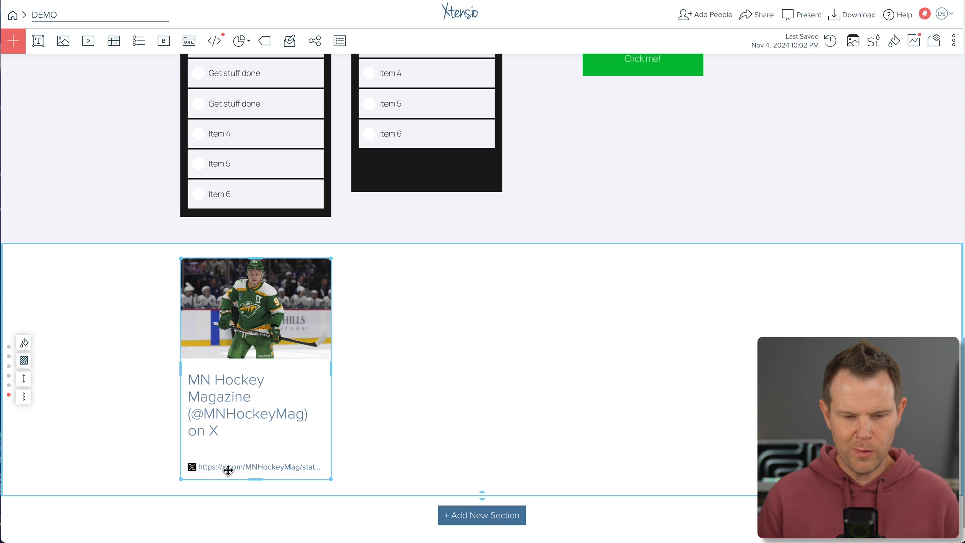
click(253, 463)
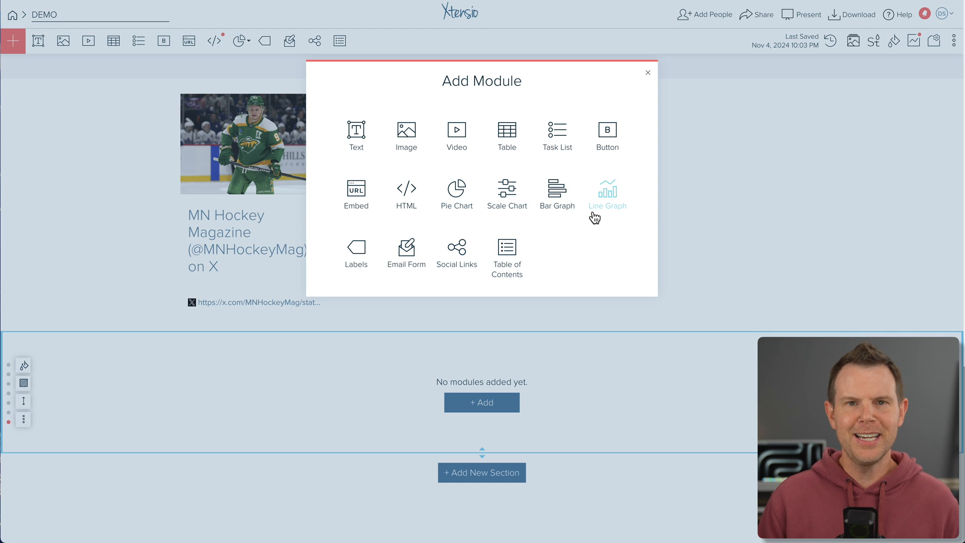
Step: Insert a pie chart module in the empty section and a labels module in the new section below the charts
click(458, 202)
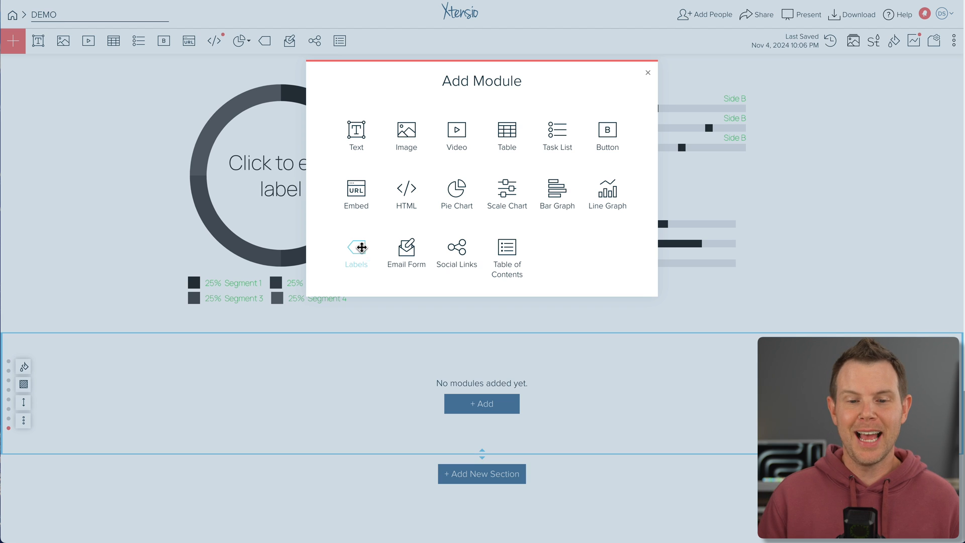
click(362, 247)
click(221, 368)
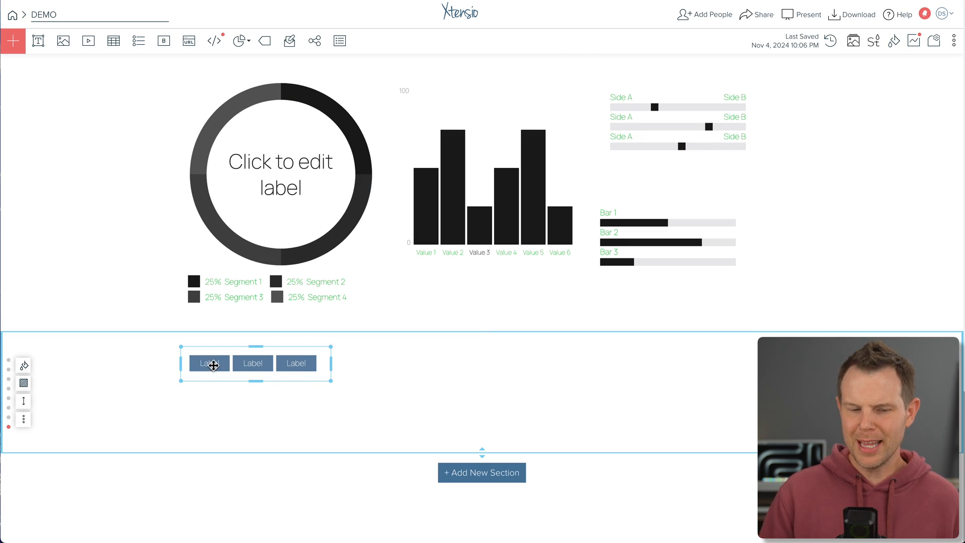
click(213, 364)
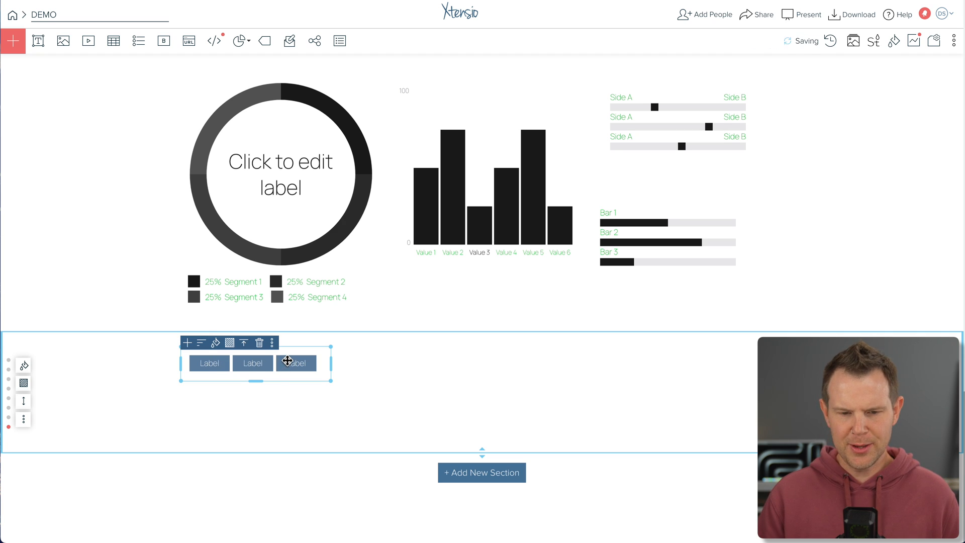
Step: Widen the labels module and center its labels over the fish mural as a background image
drag(330, 367, 642, 383)
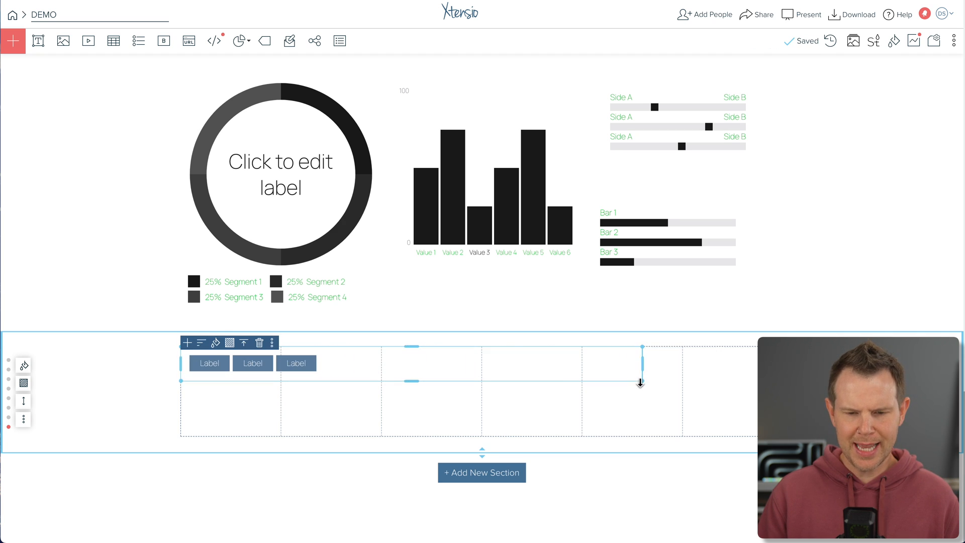
click(201, 344)
click(216, 374)
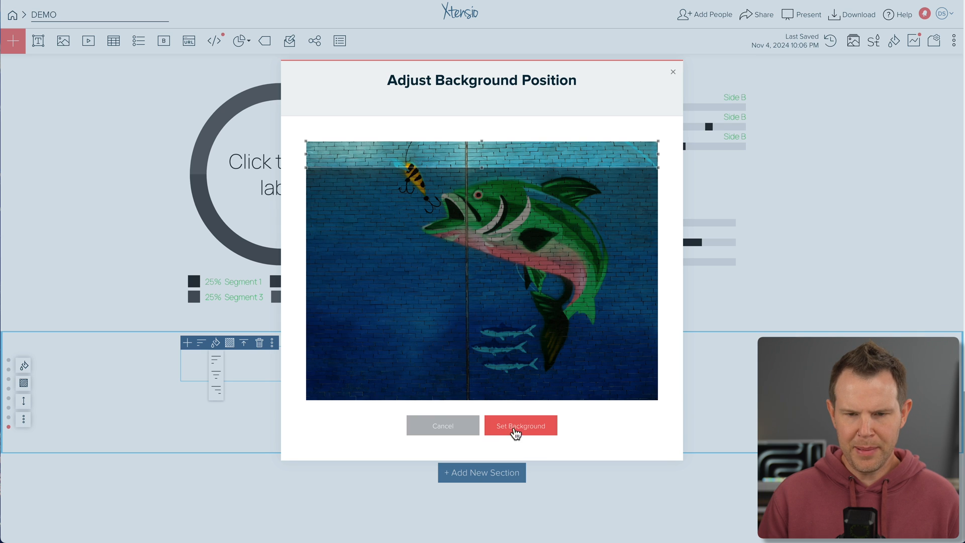
click(512, 432)
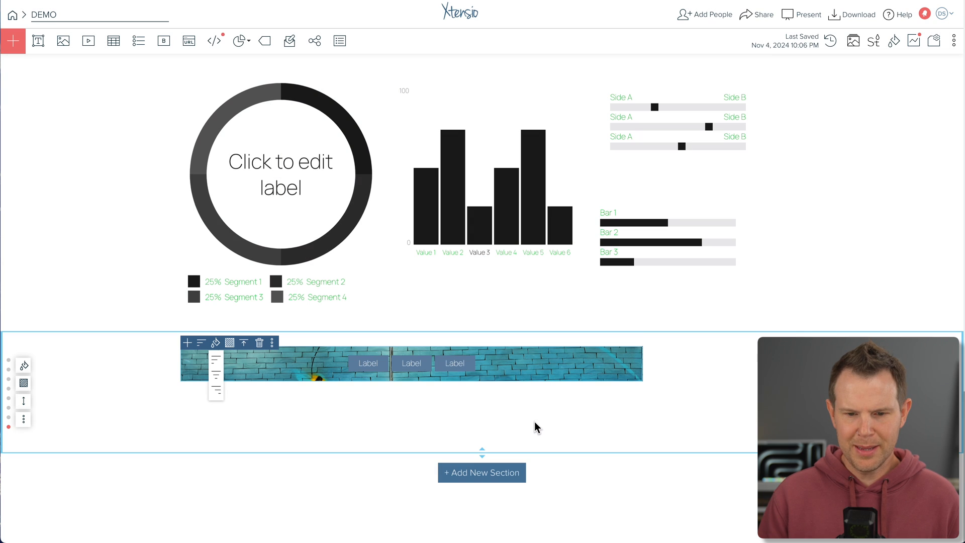
Step: Add a fourth label to the labels module and name it "My Label"
click(409, 362)
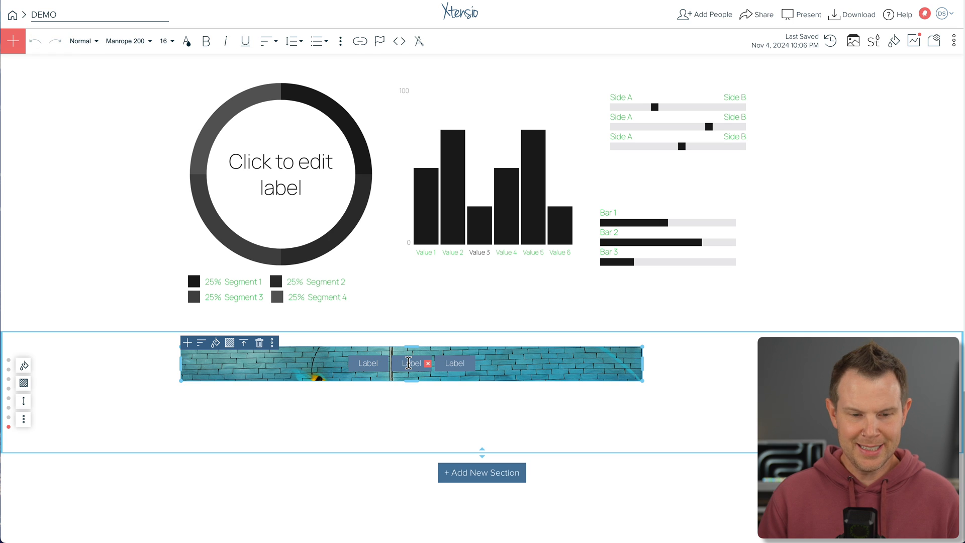
click(188, 342)
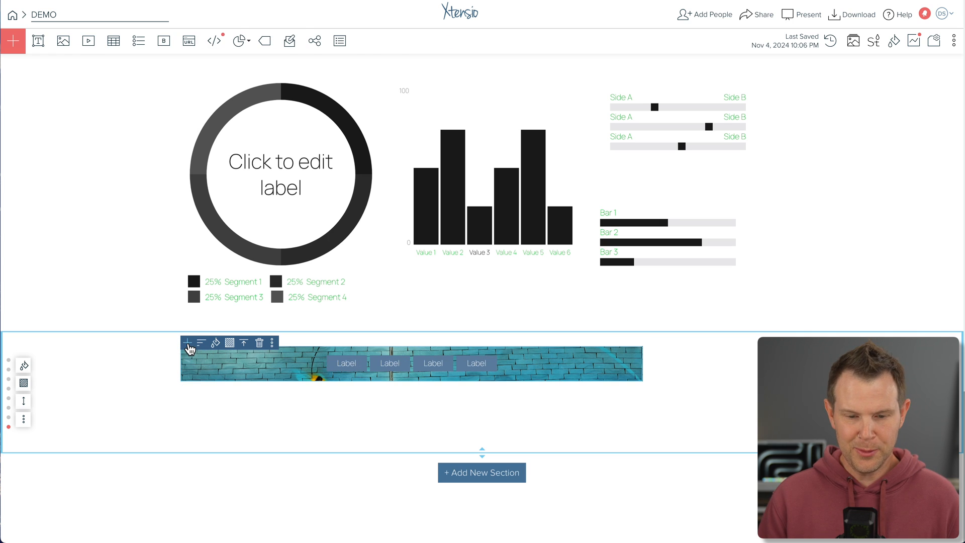
double_click(478, 363)
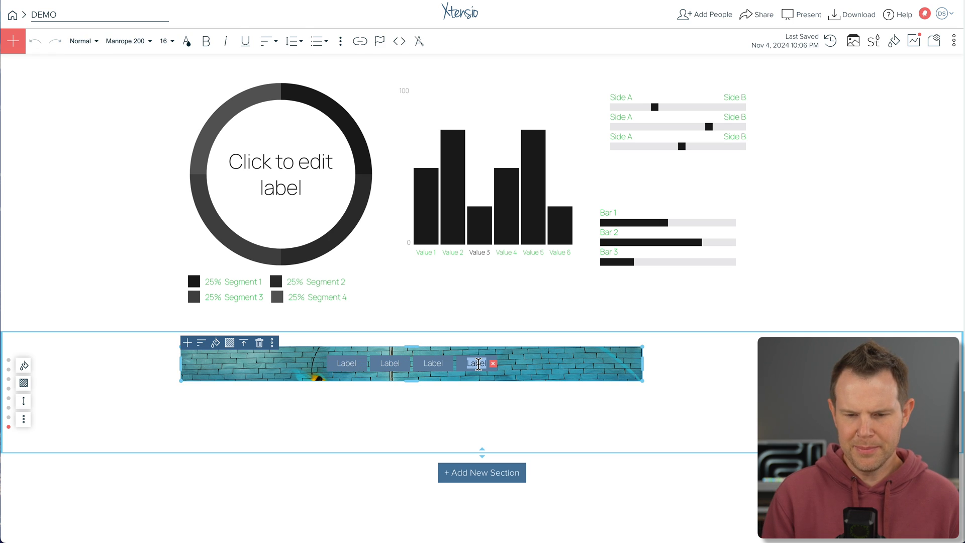
text(My Label)
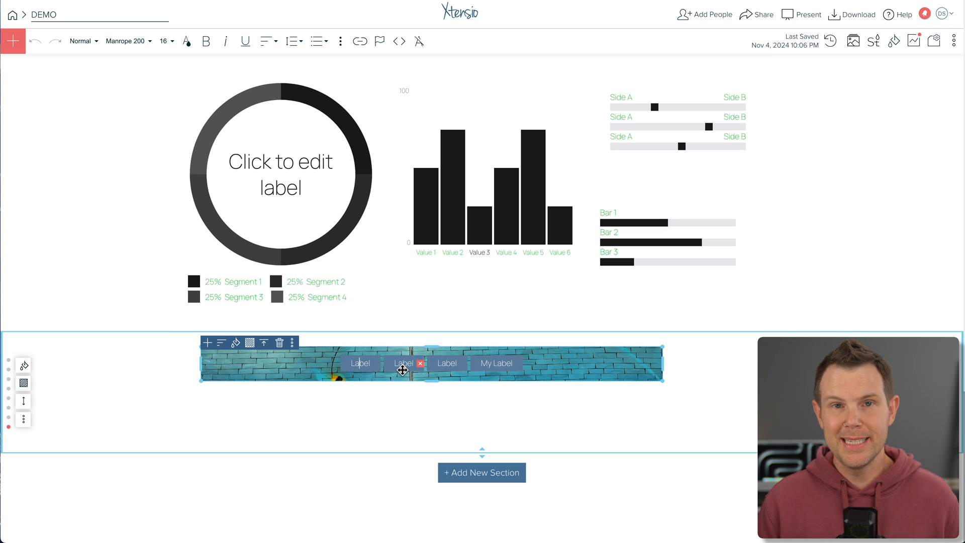
click(290, 346)
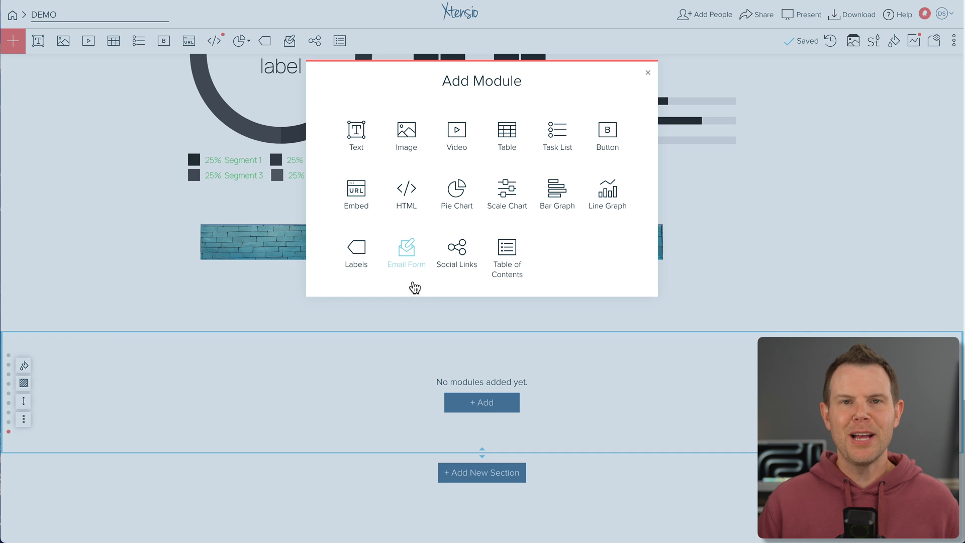
Step: Insert an email form in the new section below the labels and enlarge the form
click(408, 251)
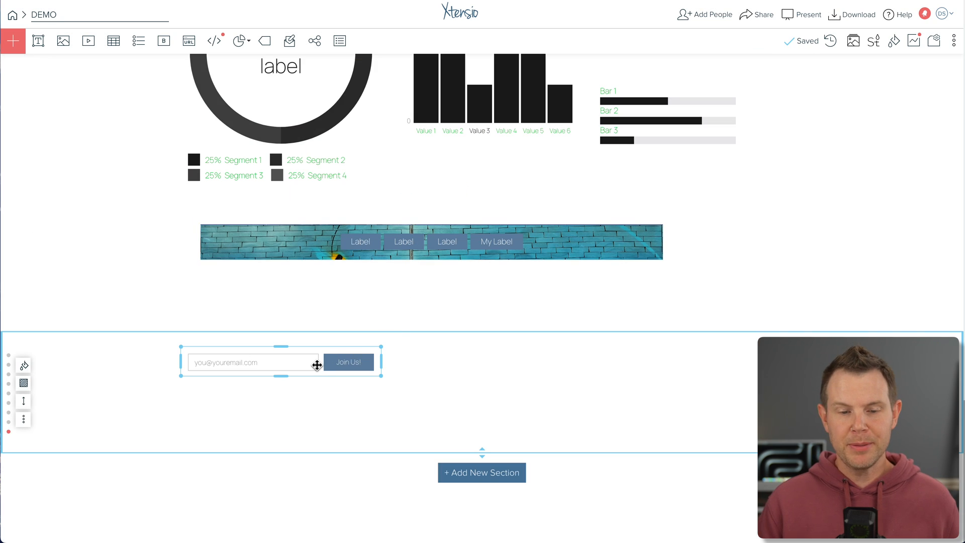
click(297, 364)
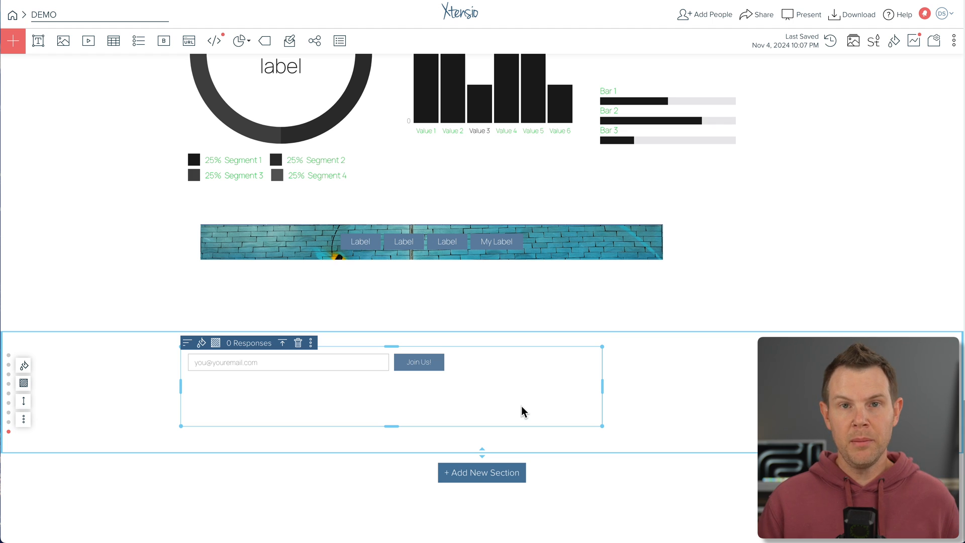
click(356, 368)
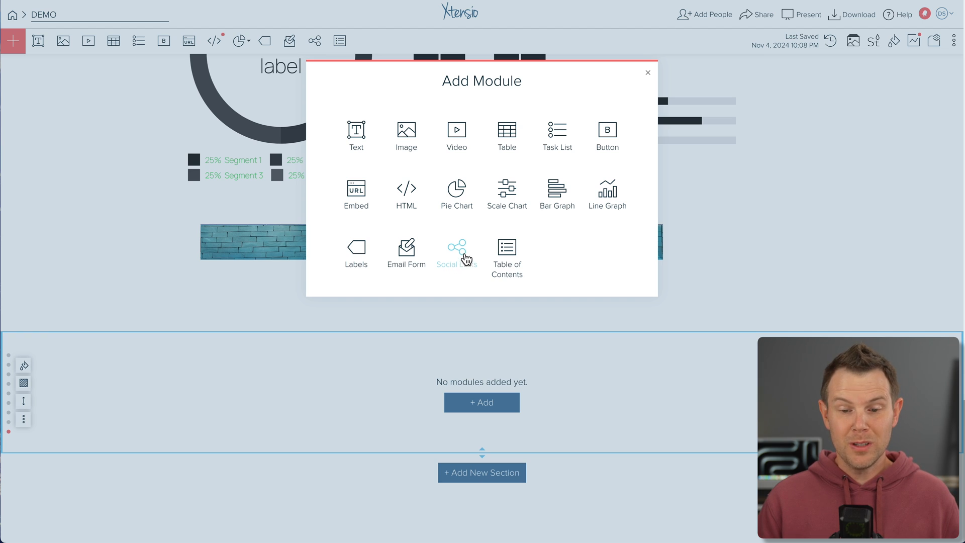
Step: Insert a social links module with a Facebook profile URL and the website clientamp.com
click(465, 254)
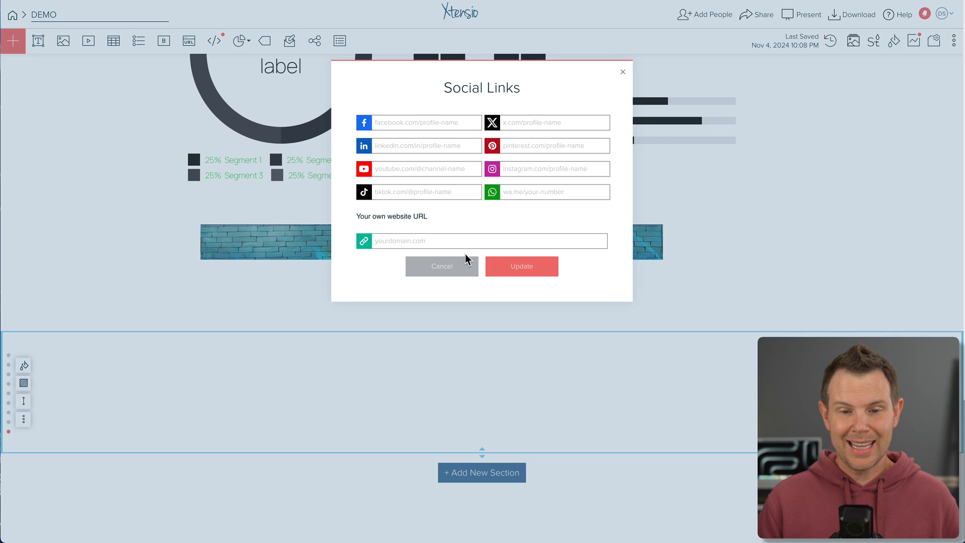
click(430, 125)
text(facebook.com/dswift)
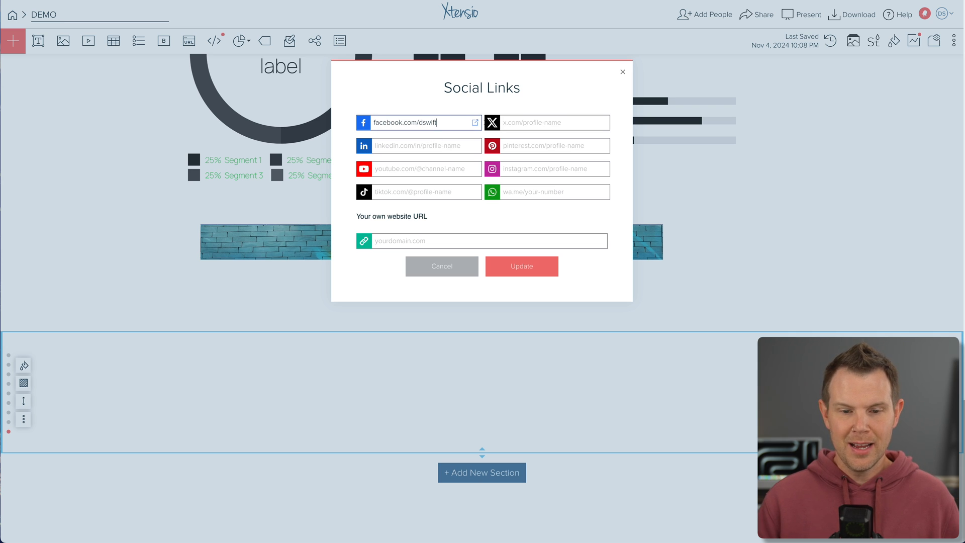
click(430, 239)
text(clientamp.com)
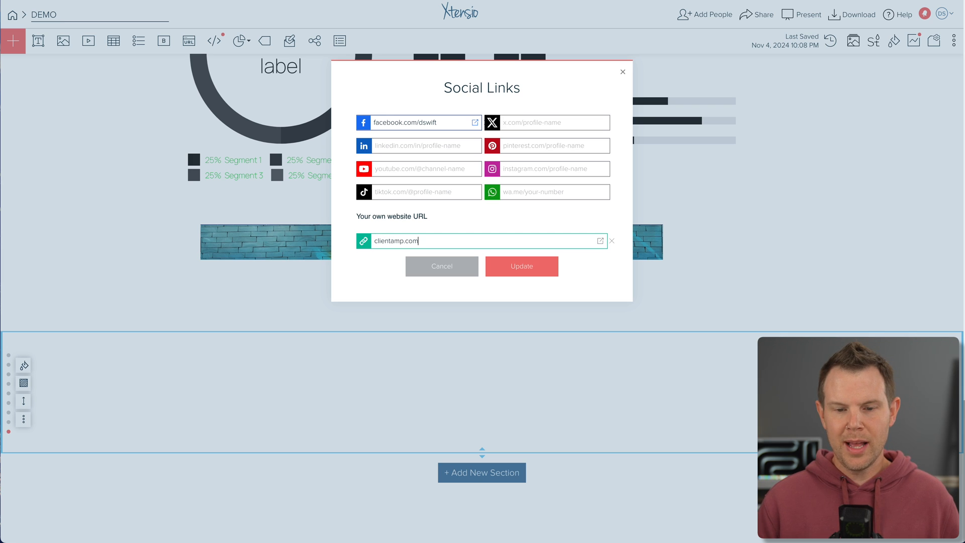
click(515, 269)
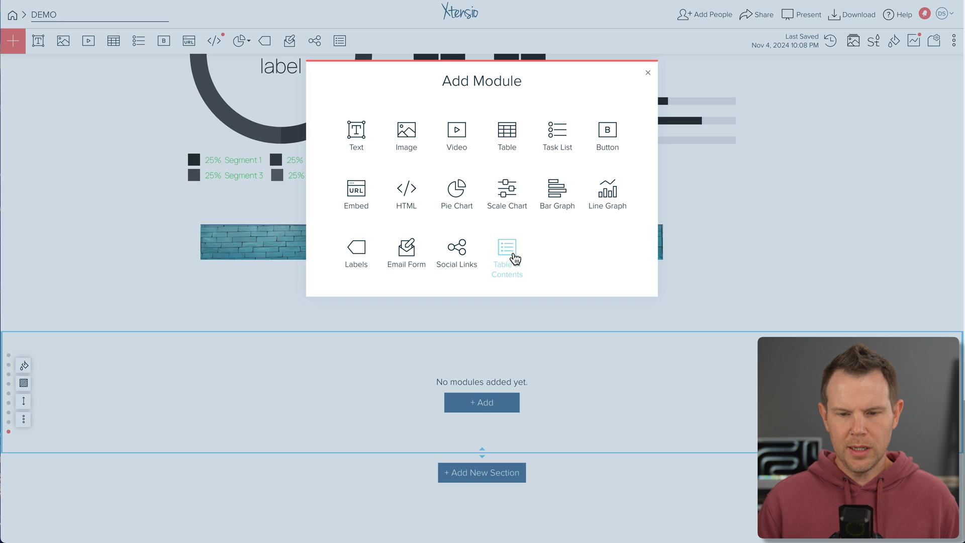
Step: Insert a table of contents module in the empty section below the labels
click(511, 249)
click(256, 364)
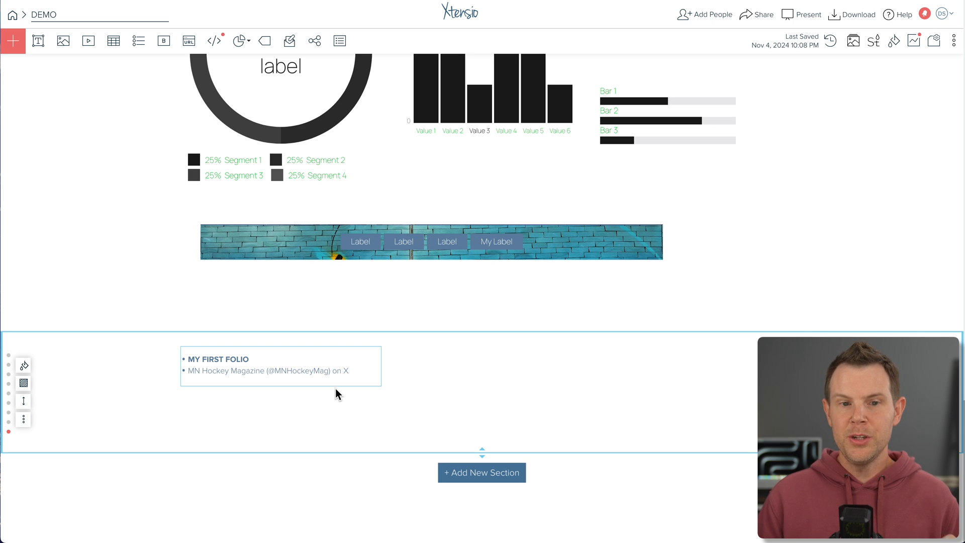
Step: Add a Heading 2 text "My Video" above the video in the section below the header
scroll(484, 423, up, 15)
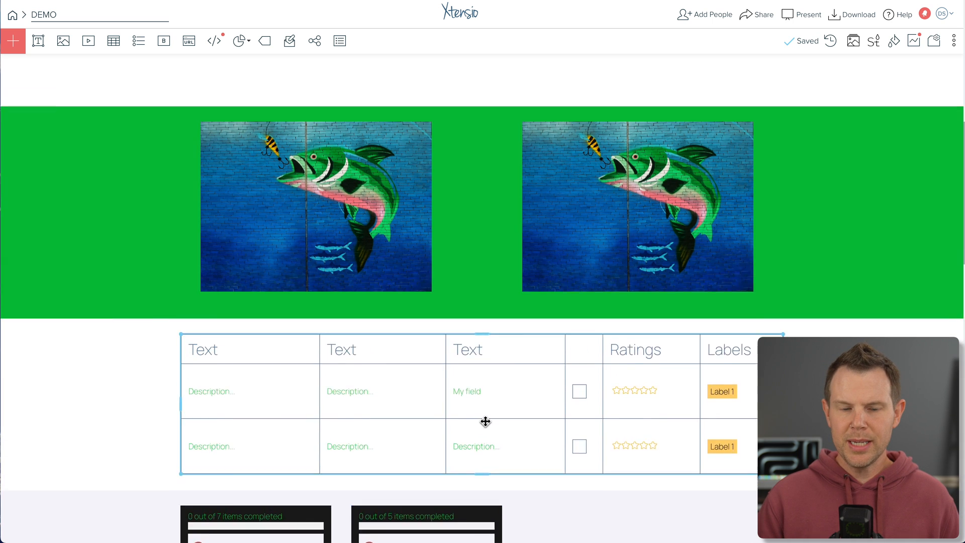
scroll(484, 421, up, 9)
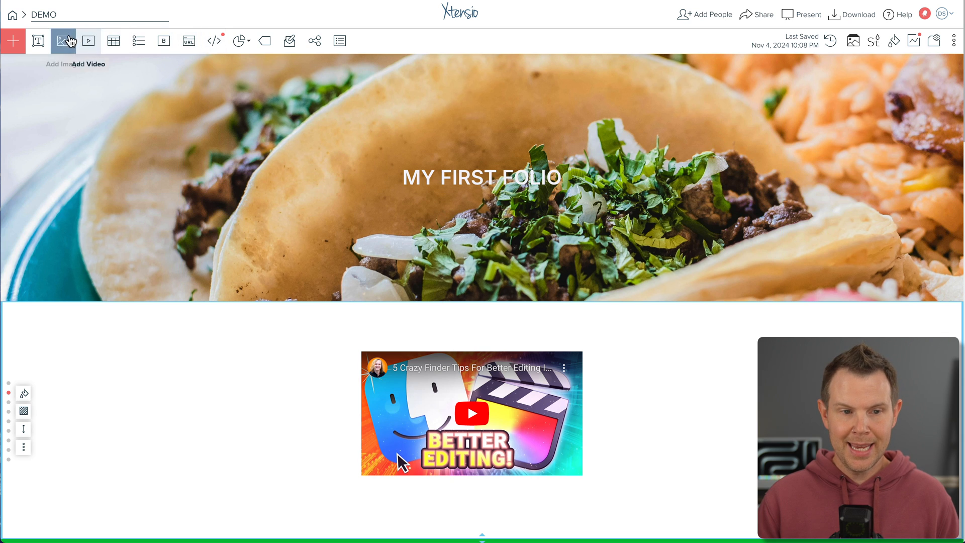
click(38, 41)
text(My Video)
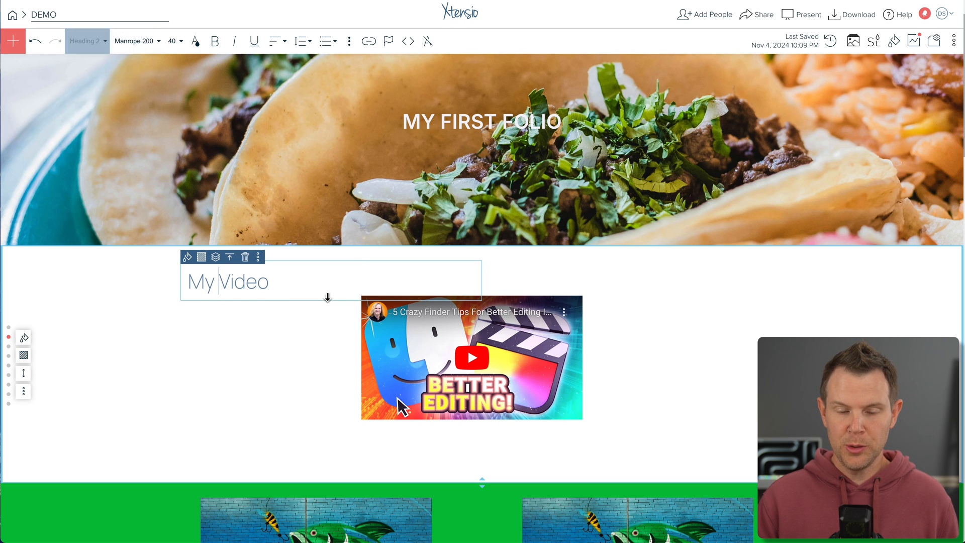
Step: Refresh the table of contents to include the "My Video" heading
scroll(353, 367, down, 20)
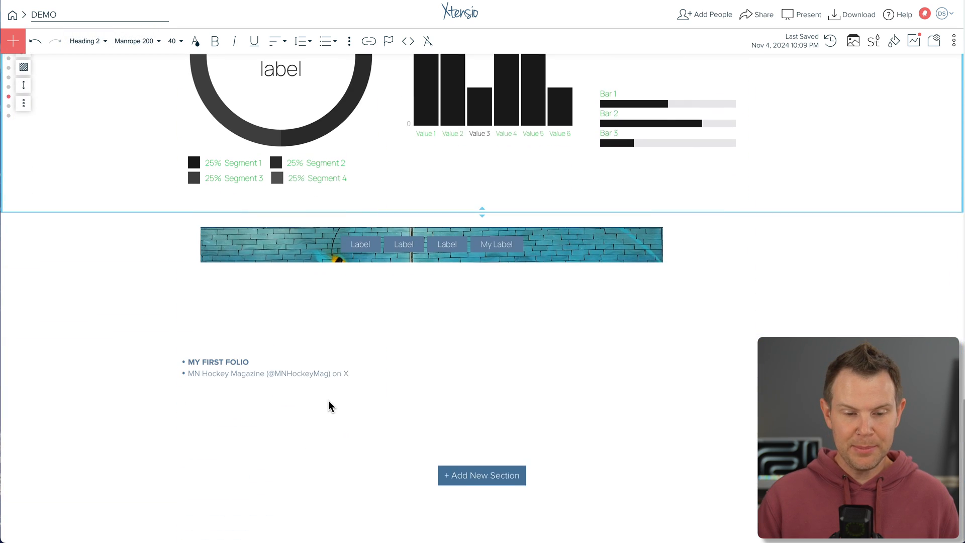
click(256, 371)
click(186, 343)
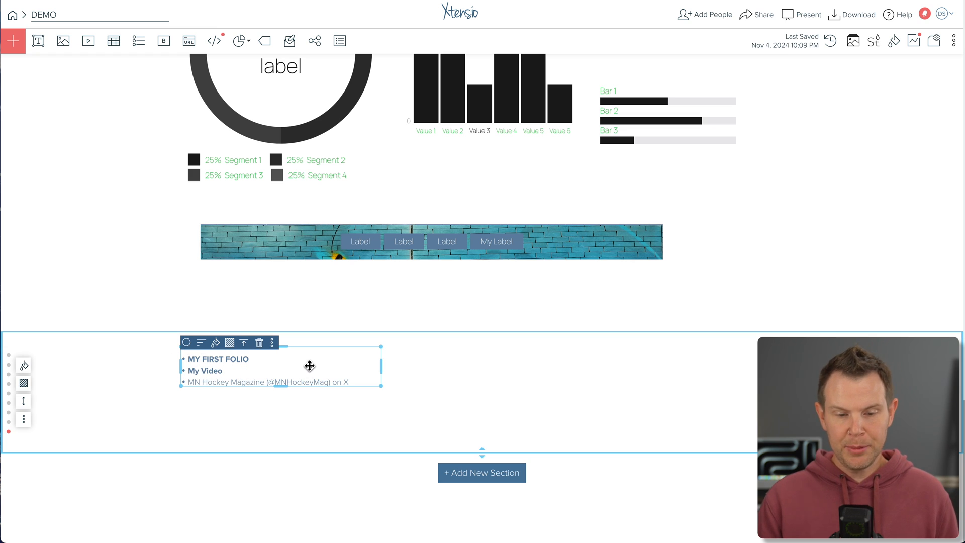
Step: Review the folio's revision history and close it without reverting
scroll(310, 369, up, 1)
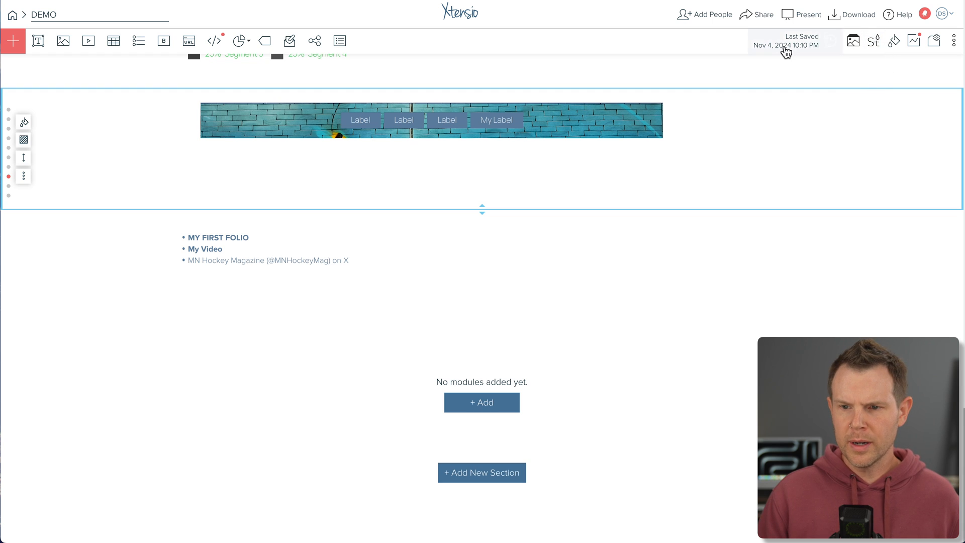
click(802, 43)
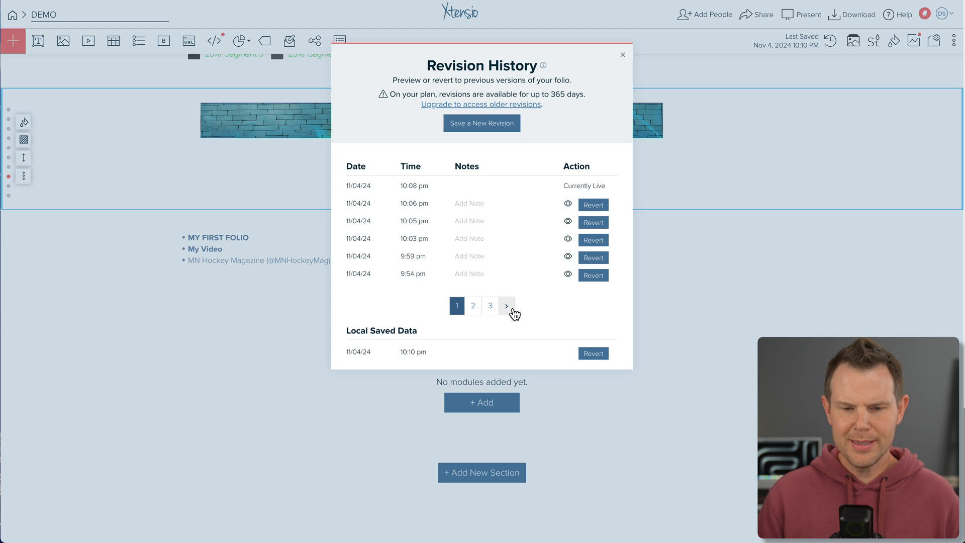
click(660, 36)
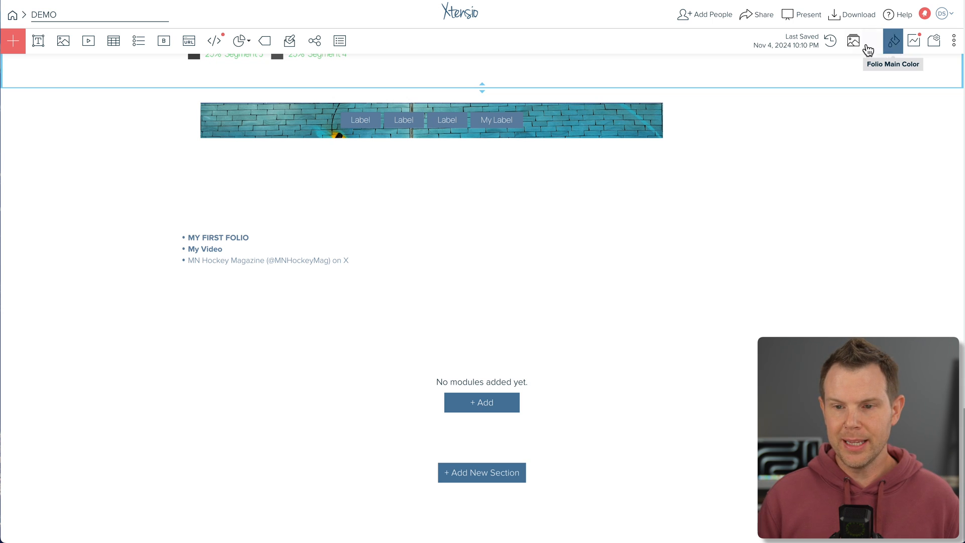
Step: Open the folio's sharing options, view the custom domain connection form and cancel it
click(757, 15)
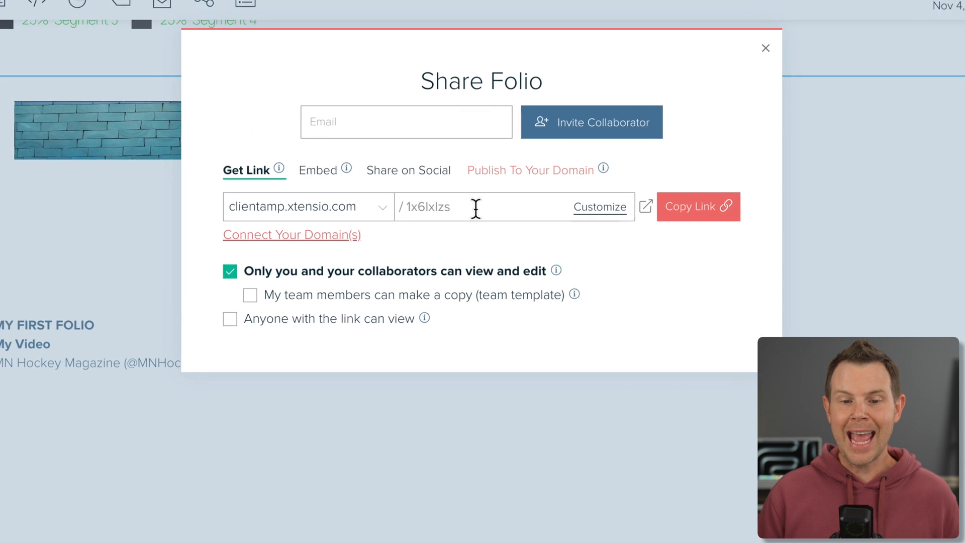
click(329, 239)
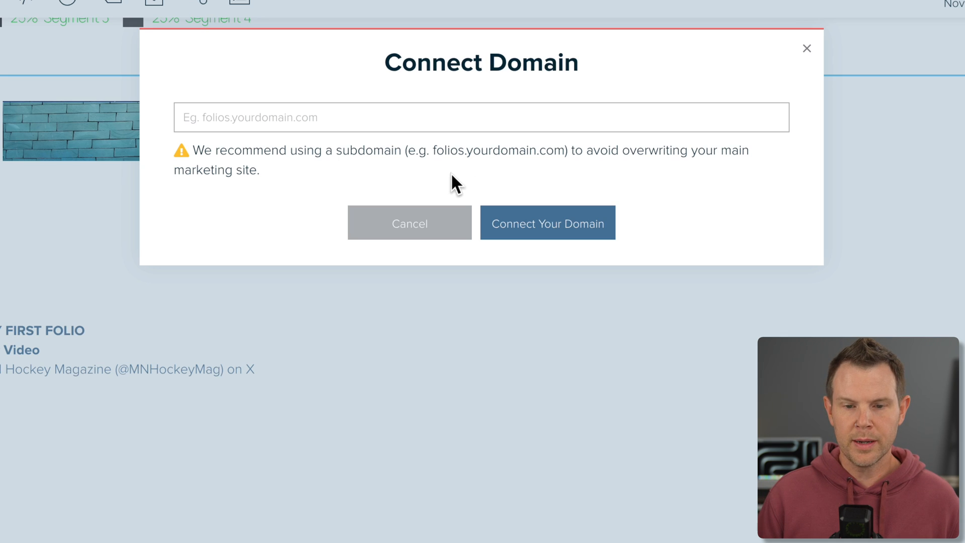
click(433, 222)
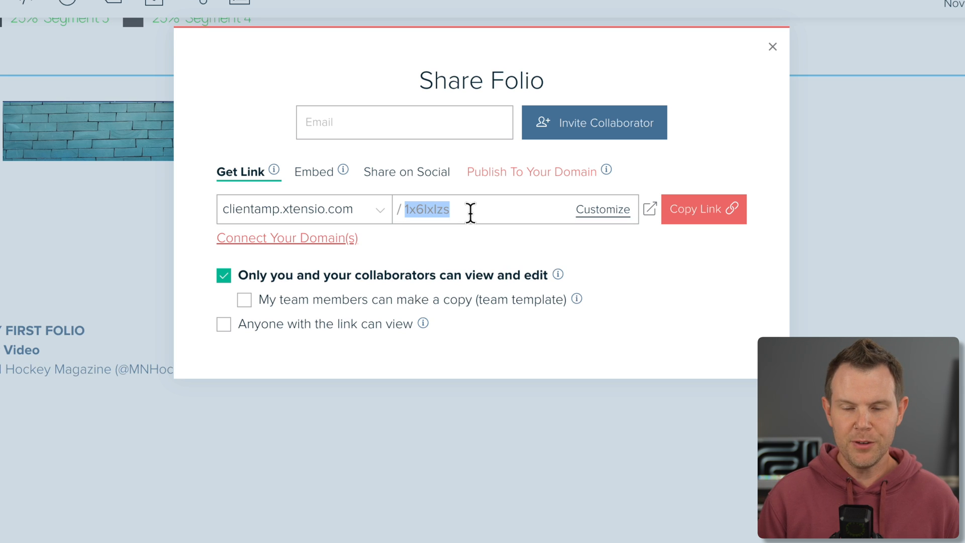
Step: Review the folio's embed options and its social sharing options
click(327, 177)
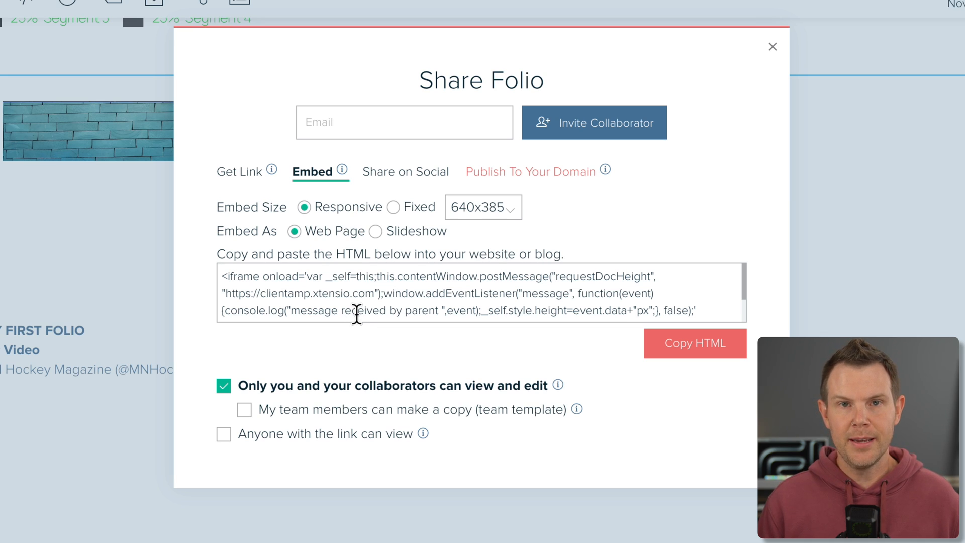
click(397, 173)
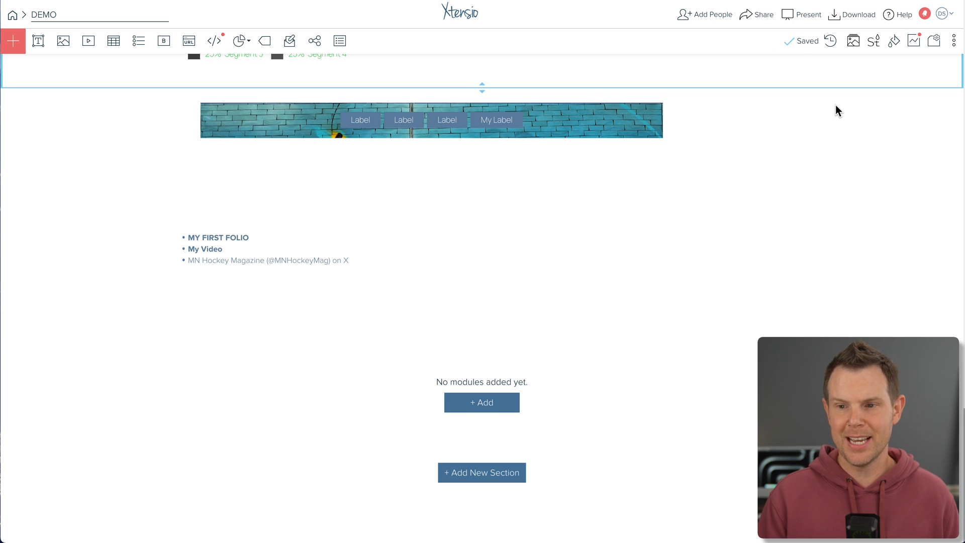
Step: Open the DEMO folio's analytics and review its views, time spent, locations, devices and clicks sections
click(915, 41)
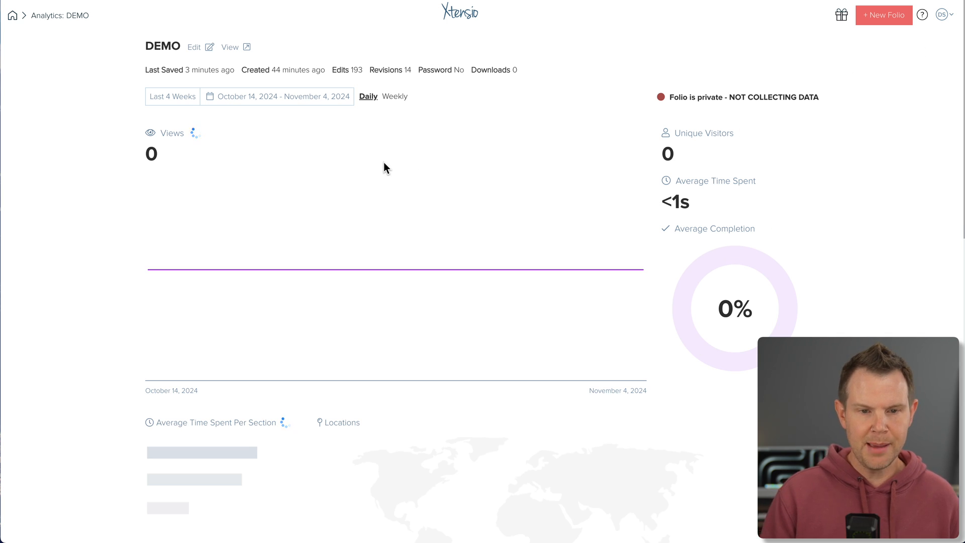
scroll(455, 263, down, 1)
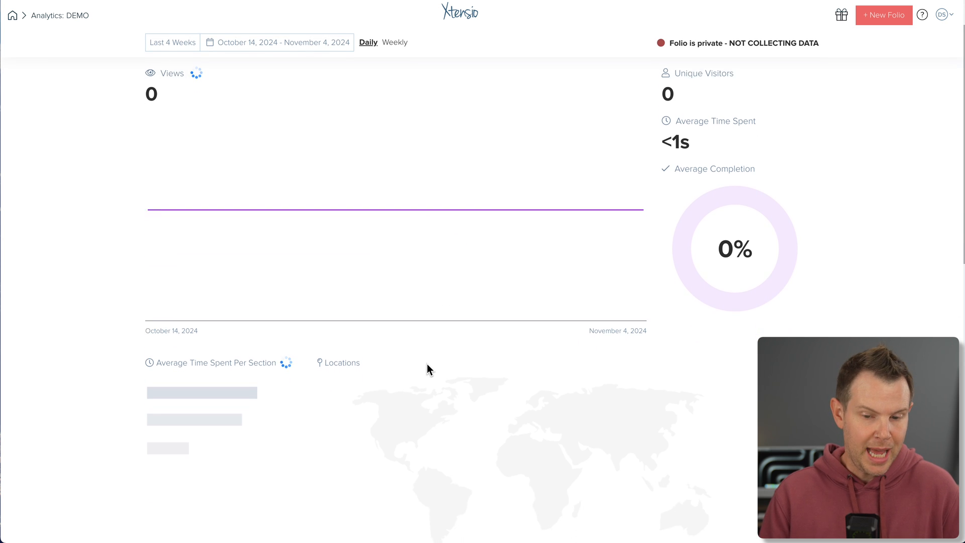
scroll(430, 366, down, 3)
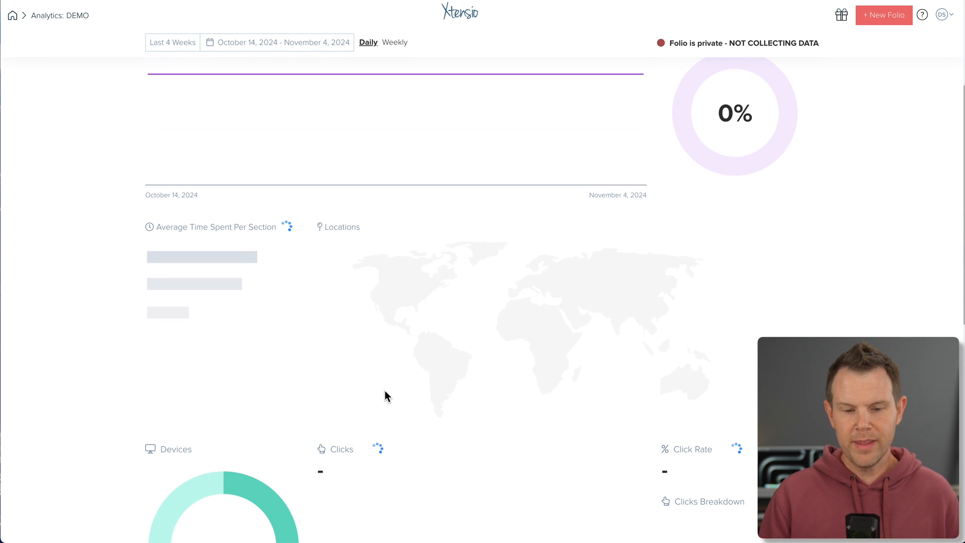
scroll(612, 318, down, 5)
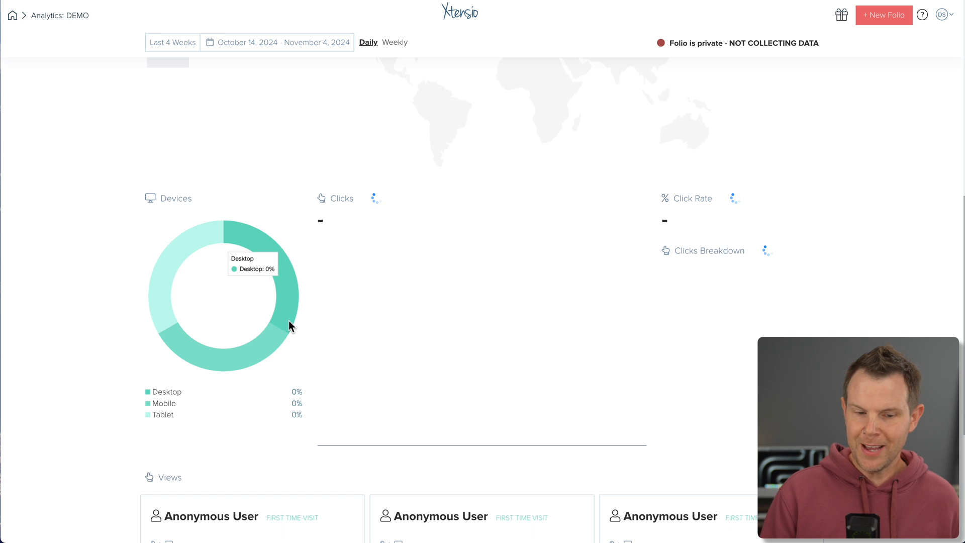
scroll(147, 323, down, 1)
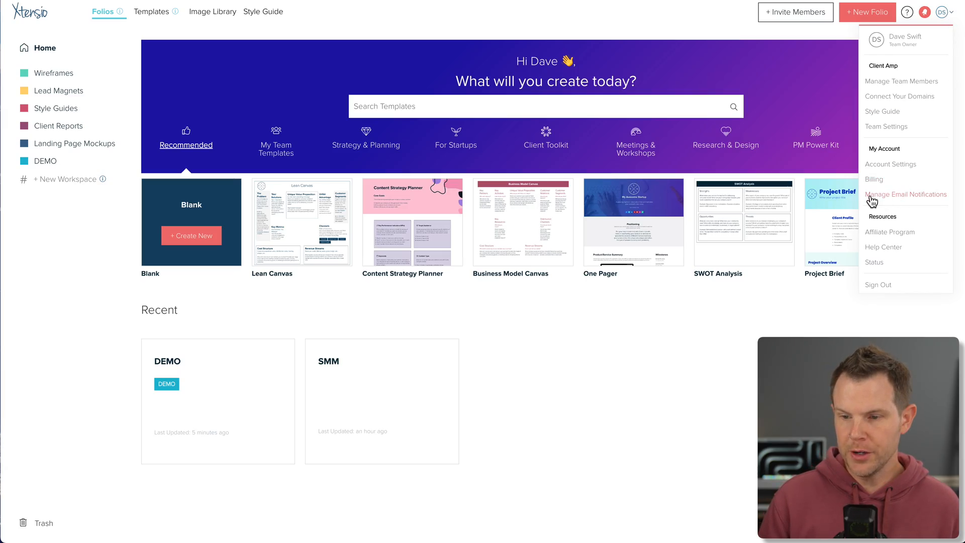
Step: Check the email notification management option, then open the team member invitation form and view its role choices
click(931, 197)
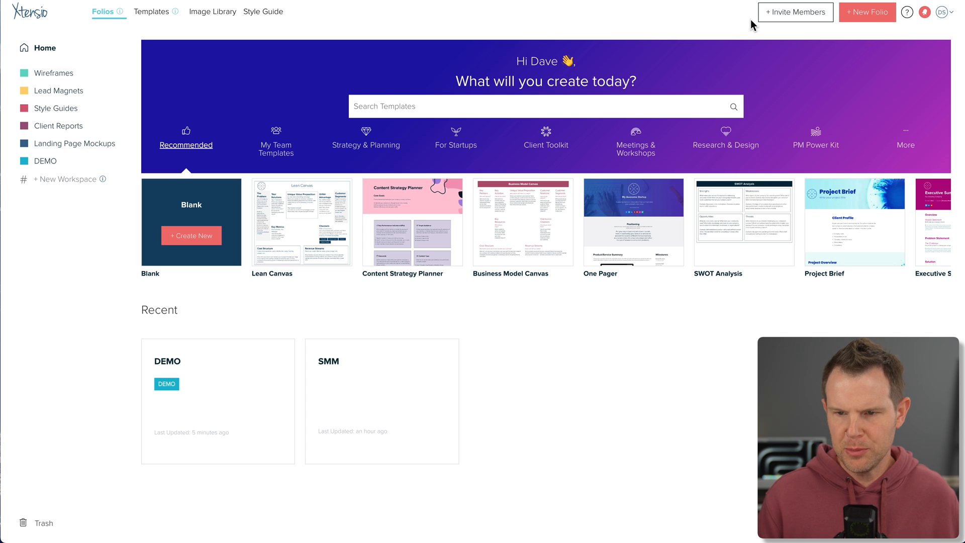
click(781, 13)
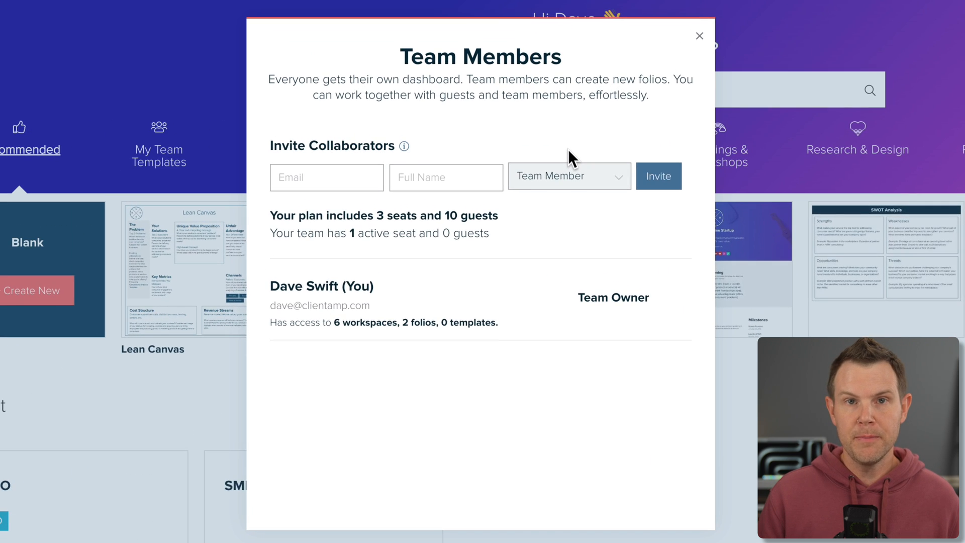
click(599, 177)
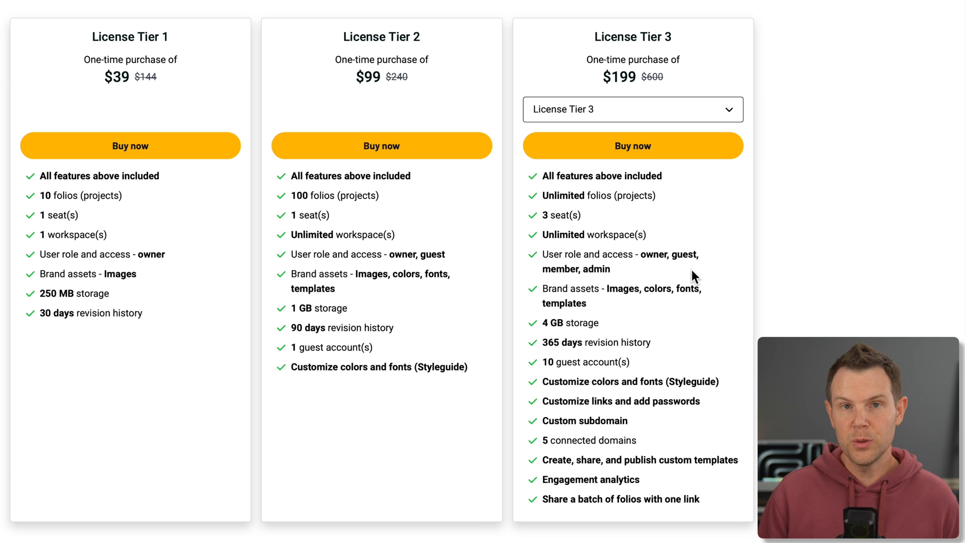
Step: On the license pricing page, switch the third plan from License Tier 3 to License Tier 4 to compare its features
click(679, 119)
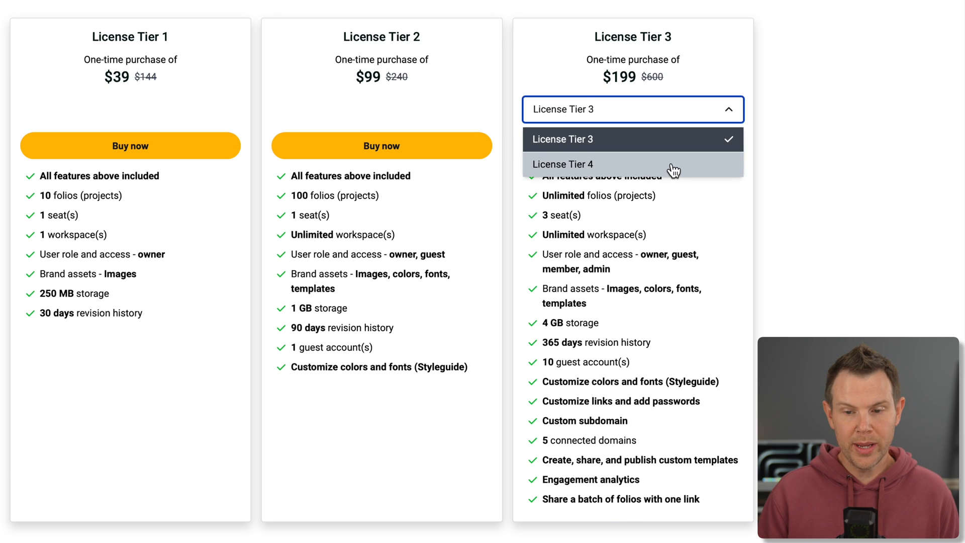
click(674, 168)
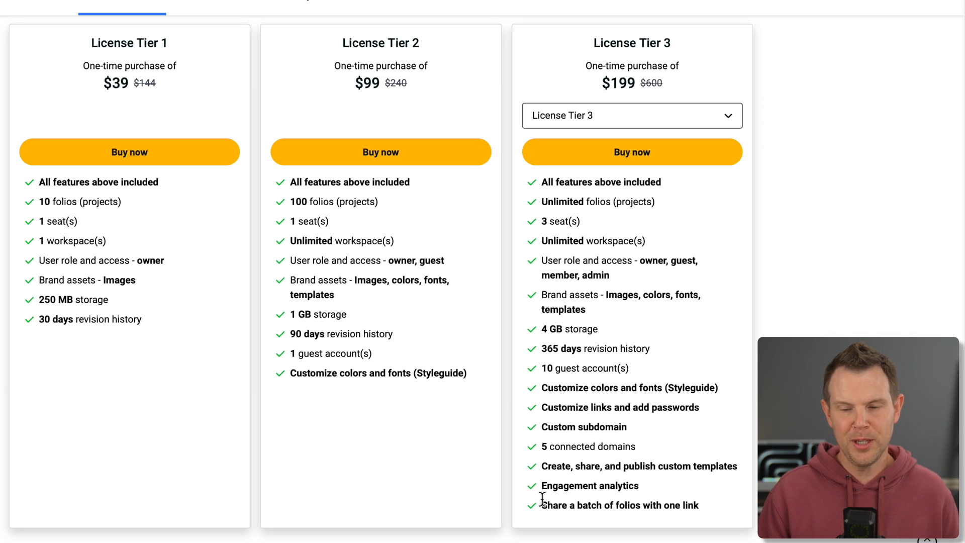
click(606, 117)
click(603, 173)
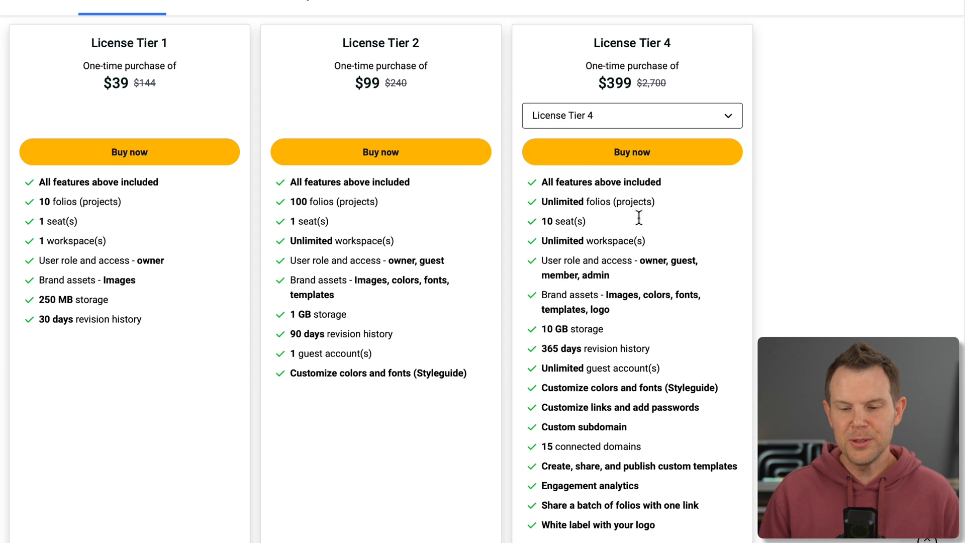